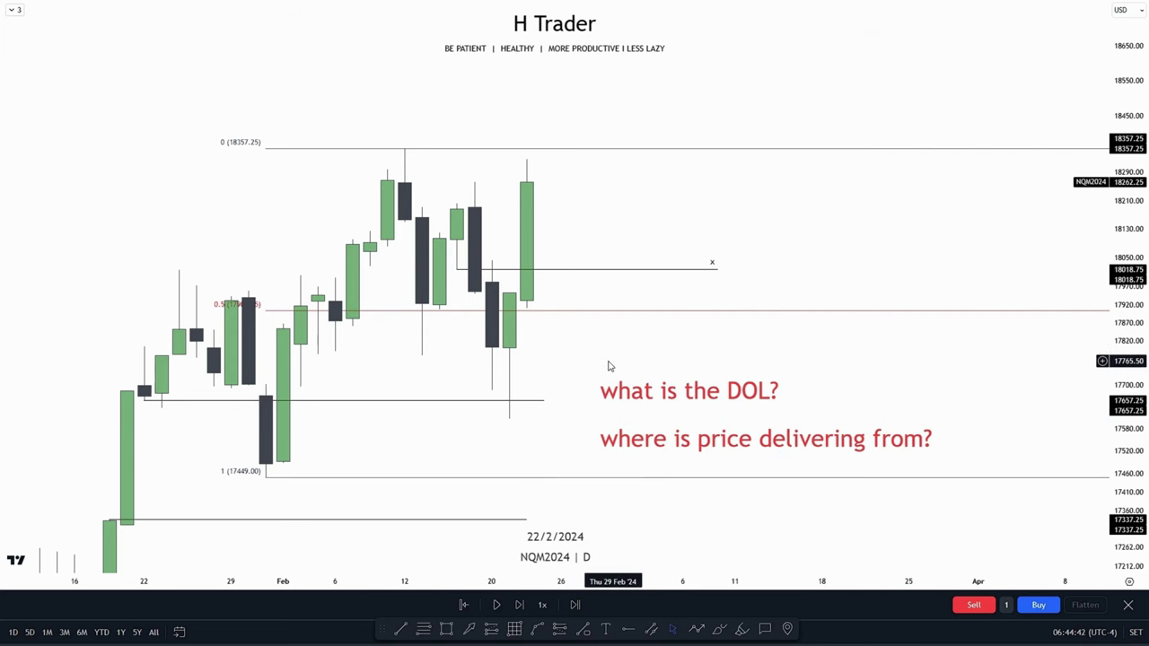
Shade the price gap between the 17337.25 and 17657.25 lines with a temporary rectangle on the daily chart, and delete it.
{"action": "left_click_drag", "start_coordinate": [607, 365], "coordinate": [617, 347]}
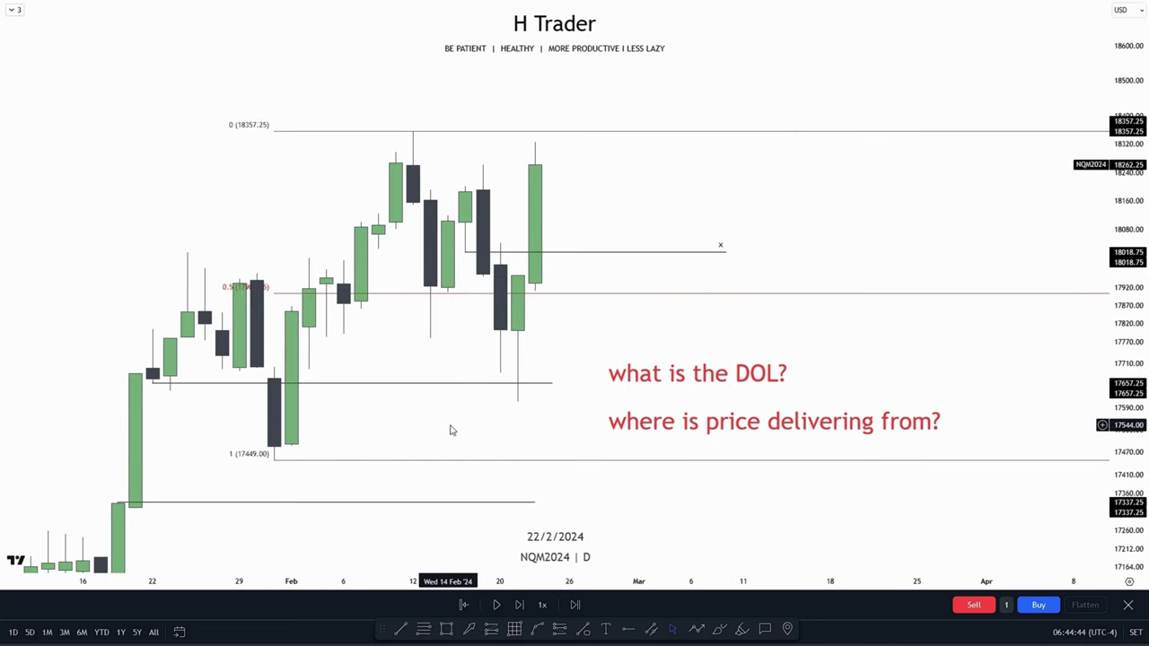
{"action": "left_click_drag", "start_coordinate": [451, 431], "coordinate": [577, 370]}
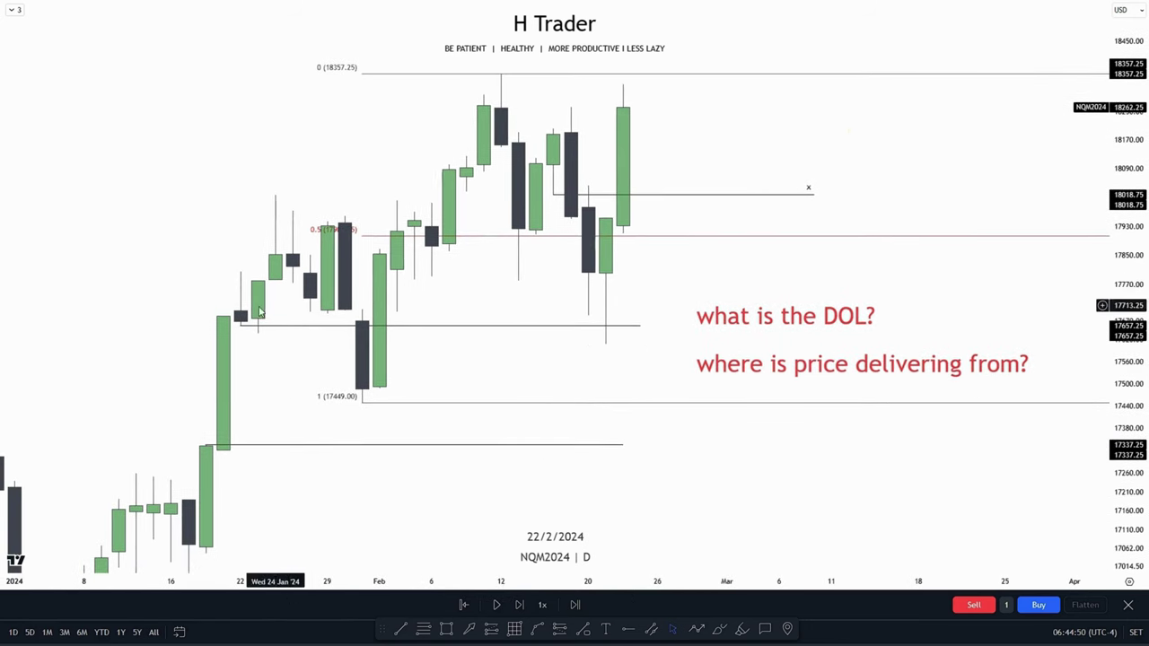
{"action": "left_click_drag", "start_coordinate": [508, 353], "coordinate": [512, 347]}
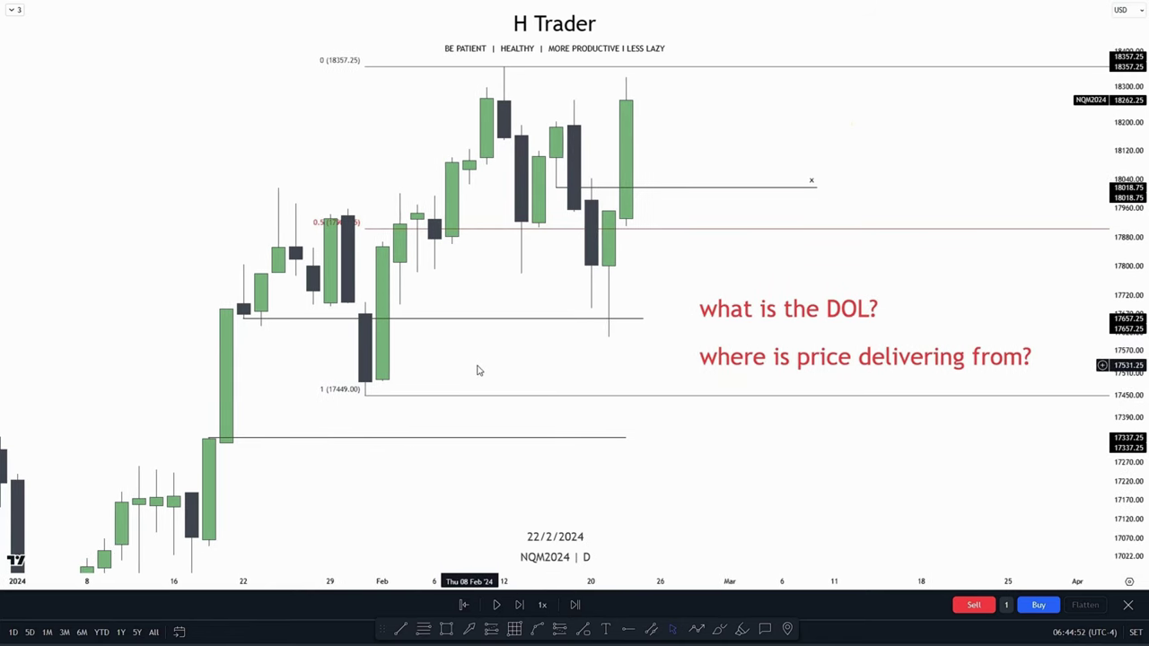
{"action": "left_click", "coordinate": [444, 632]}
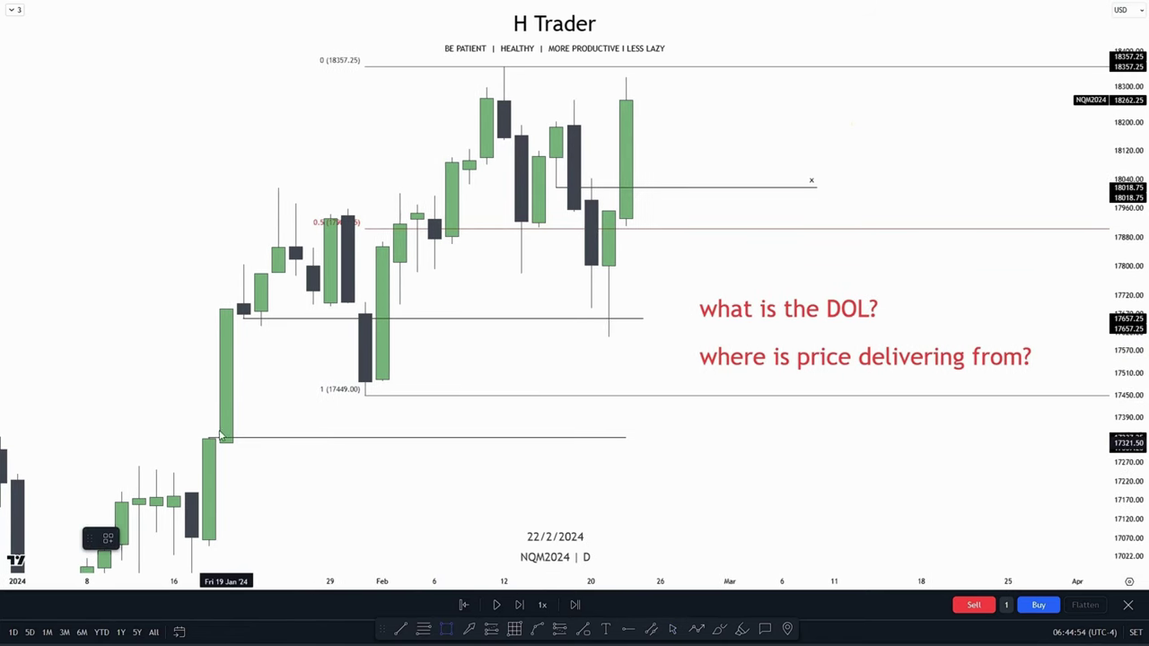
{"action": "left_click_drag", "start_coordinate": [214, 426], "coordinate": [243, 322]}
{"action": "left_click_drag", "start_coordinate": [243, 377], "coordinate": [641, 382]}
{"action": "key", "text": "Delete"}
Examine how the late-February daily candles react around the 17657.25 line, the 0.5 retracement level and the 18018.75 line.
{"action": "left_click_drag", "start_coordinate": [646, 265], "coordinate": [642, 291]}
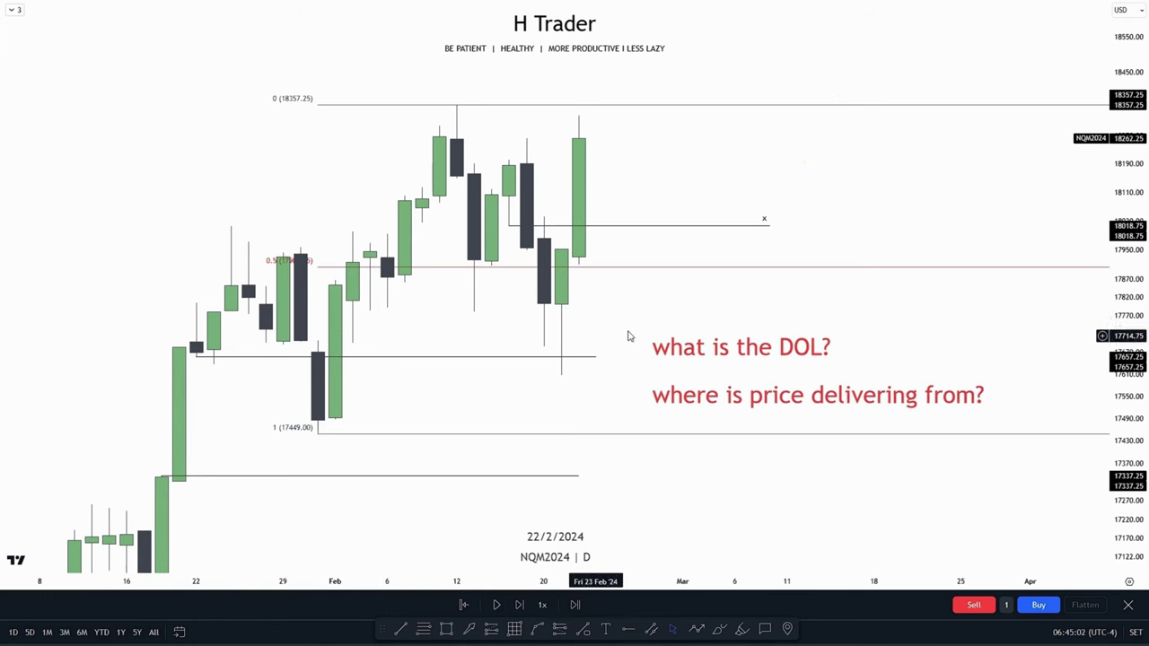
{"action": "left_click_drag", "start_coordinate": [599, 225], "coordinate": [528, 310]}
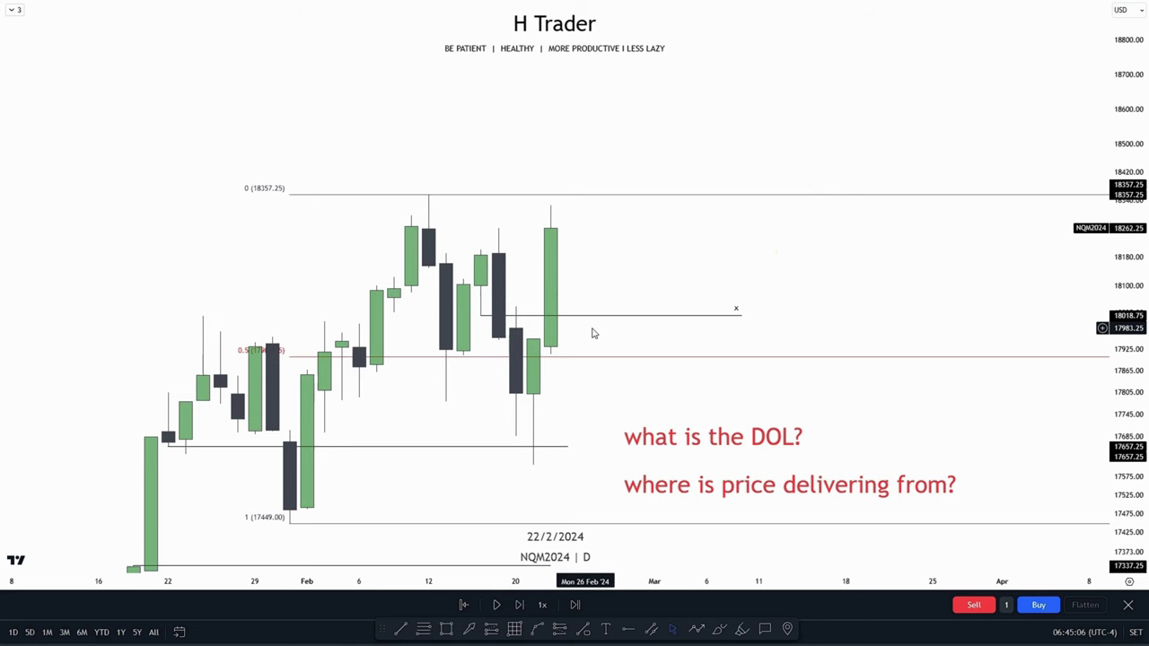
{"action": "left_click_drag", "start_coordinate": [592, 340], "coordinate": [624, 325]}
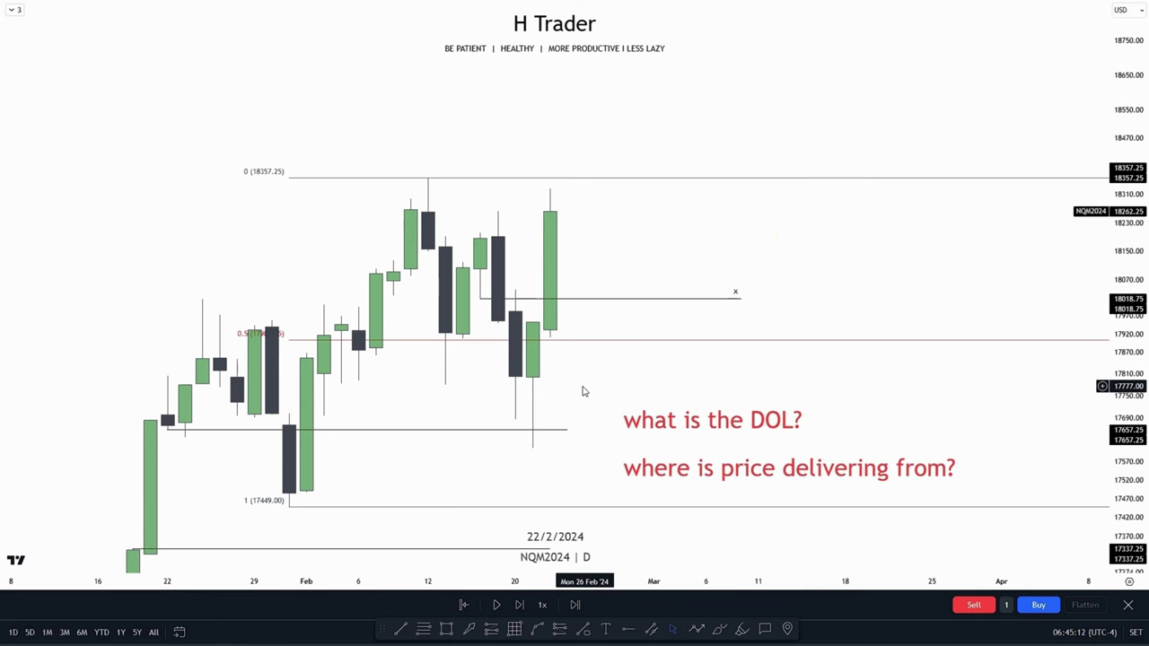
{"action": "left_click_drag", "start_coordinate": [575, 377], "coordinate": [552, 315]}
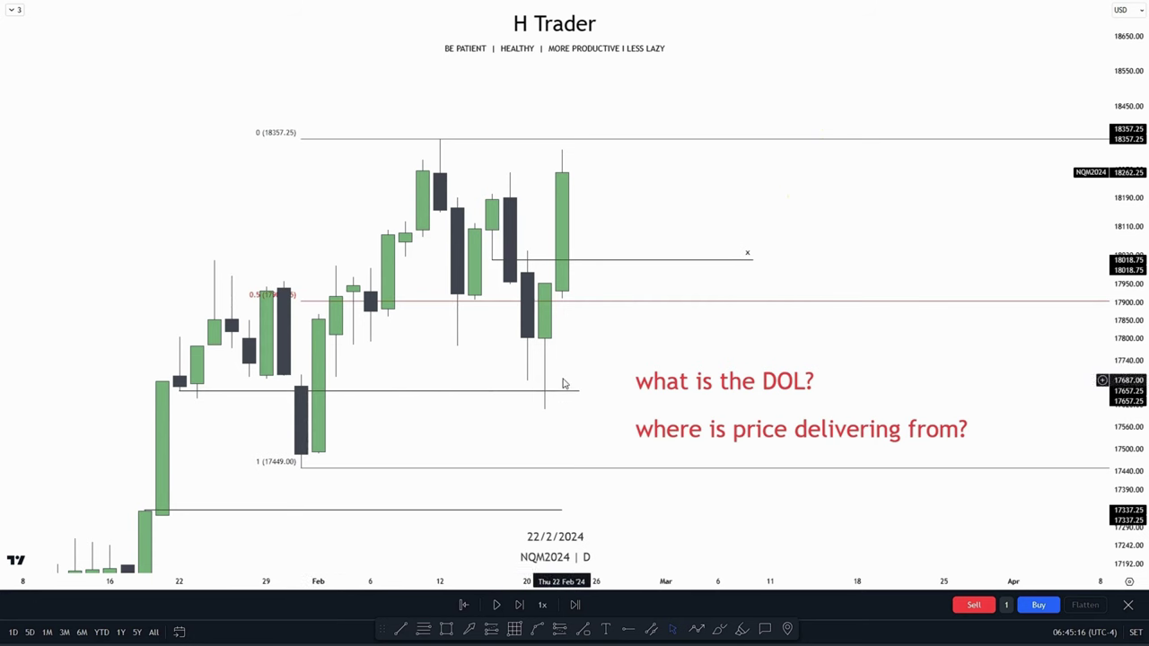
{"action": "left_click_drag", "start_coordinate": [577, 377], "coordinate": [572, 286]}
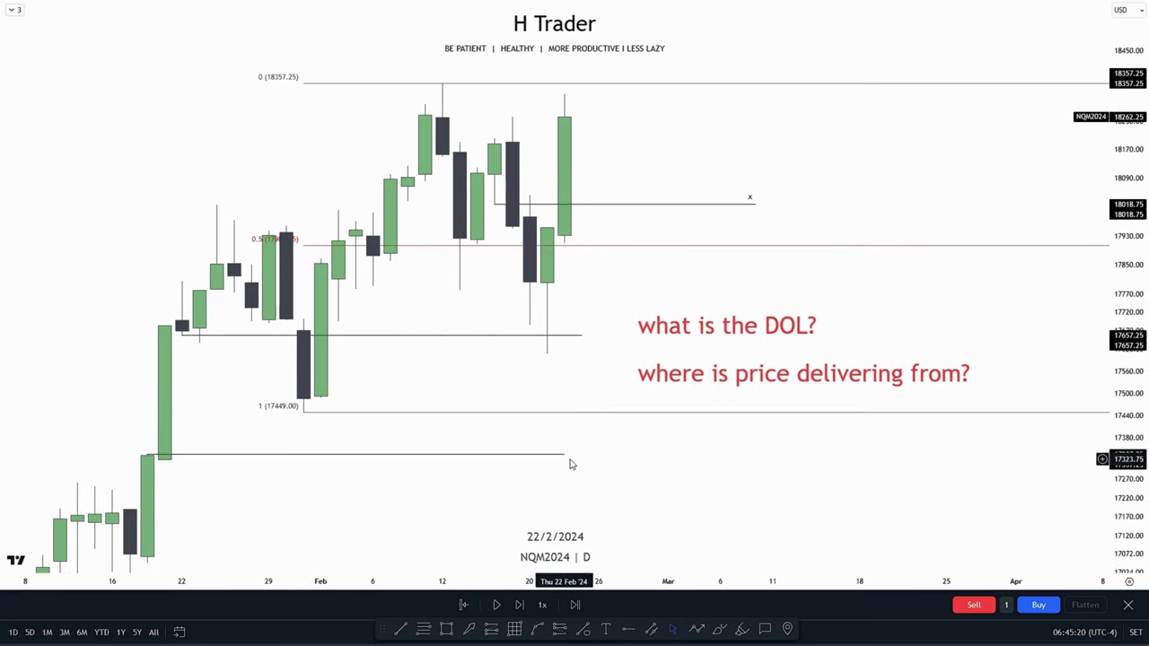
{"action": "left_click_drag", "start_coordinate": [514, 386], "coordinate": [489, 460]}
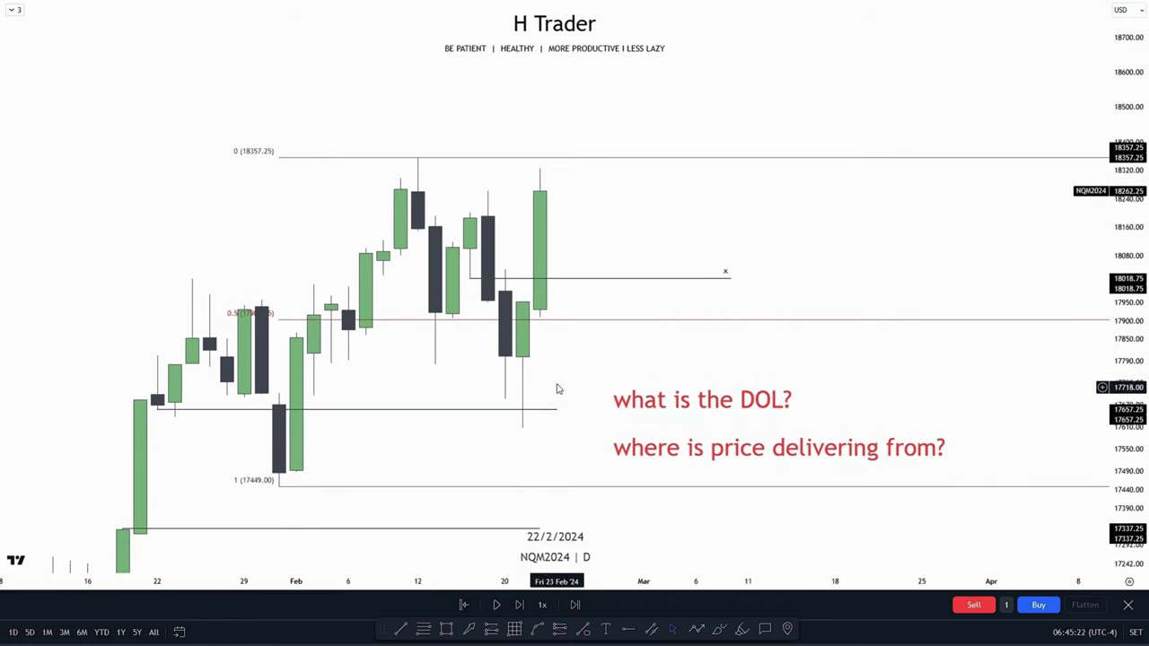
{"action": "left_click_drag", "start_coordinate": [556, 388], "coordinate": [628, 298]}
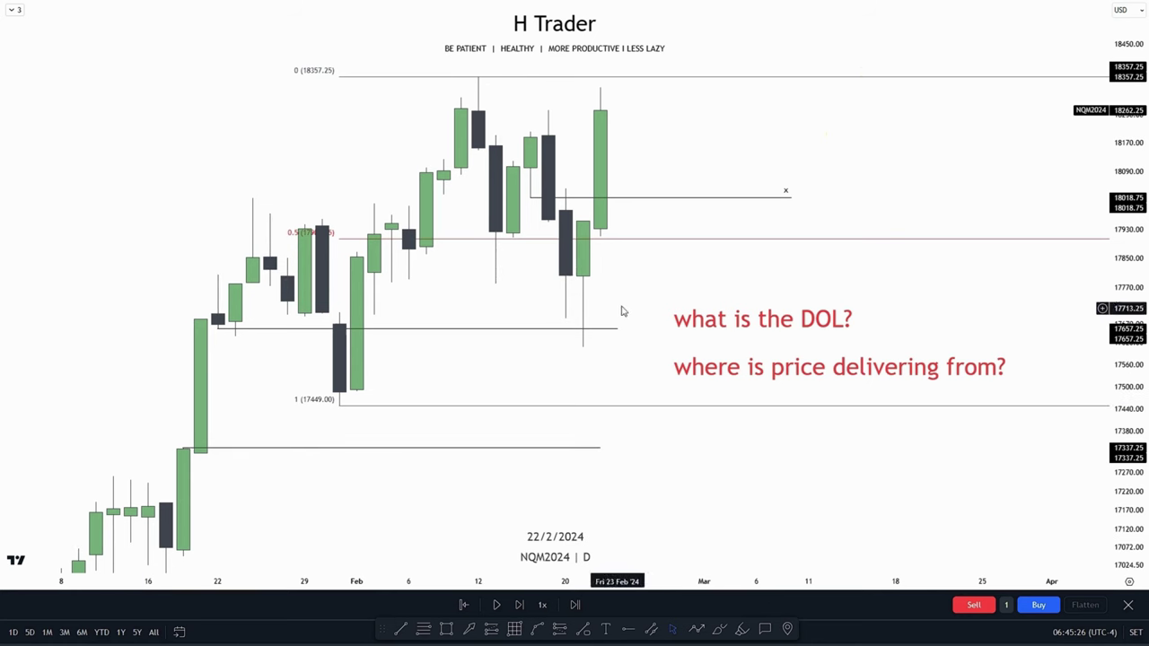
{"action": "left_click_drag", "start_coordinate": [521, 375], "coordinate": [473, 416]}
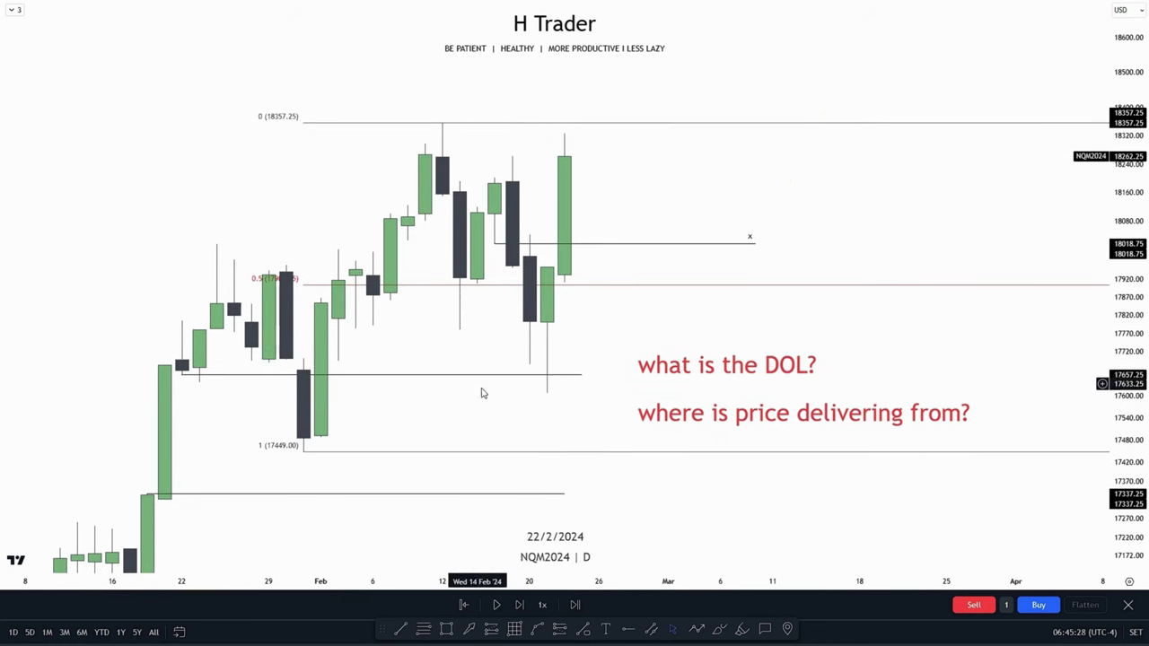
{"action": "left_click_drag", "start_coordinate": [589, 335], "coordinate": [567, 429]}
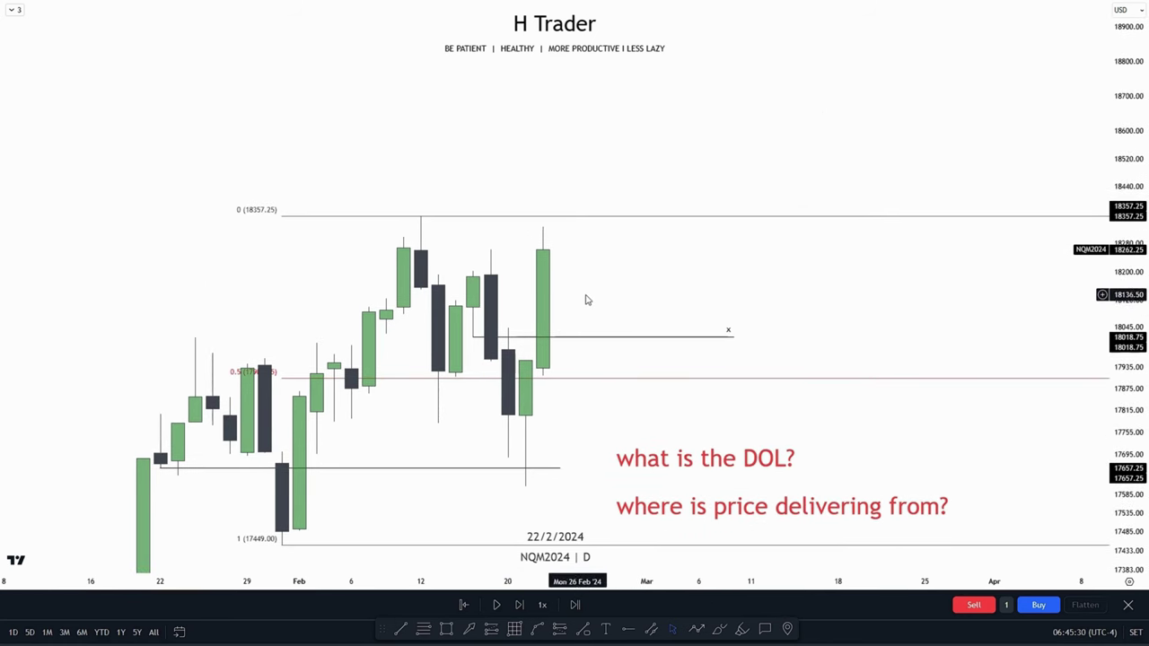
{"action": "left_click_drag", "start_coordinate": [542, 270], "coordinate": [555, 238]}
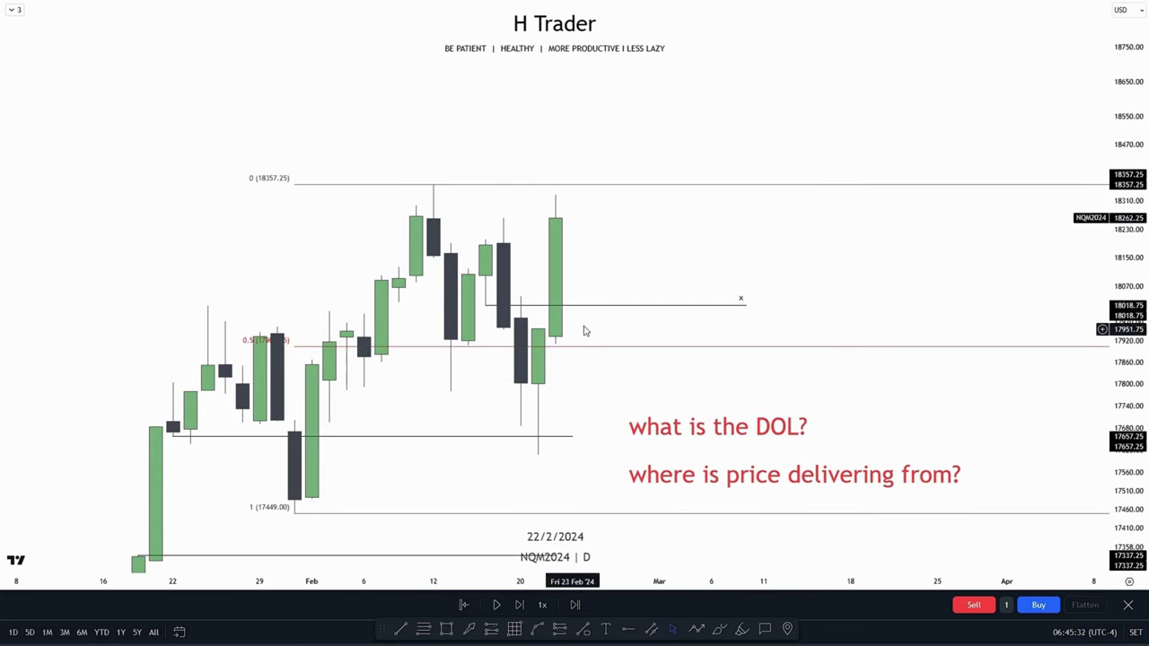
Draw a horizontal trend line at 18192.00 from the open of the 16 February candle to about 1 March.
{"action": "left_click_drag", "start_coordinate": [833, 298], "coordinate": [844, 363]}
{"action": "left_click_drag", "start_coordinate": [1127, 361], "coordinate": [1128, 342]}
{"action": "left_click_drag", "start_coordinate": [863, 336], "coordinate": [880, 291]}
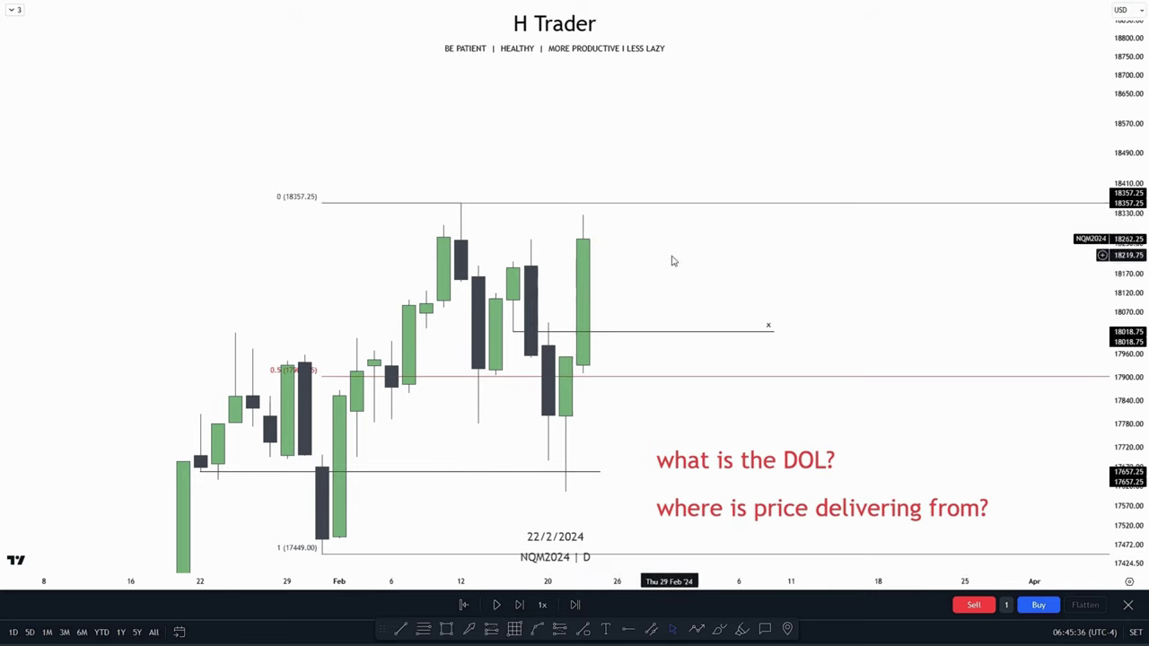
{"action": "left_click_drag", "start_coordinate": [579, 322], "coordinate": [549, 343]}
{"action": "left_click_drag", "start_coordinate": [1128, 312], "coordinate": [1128, 292]}
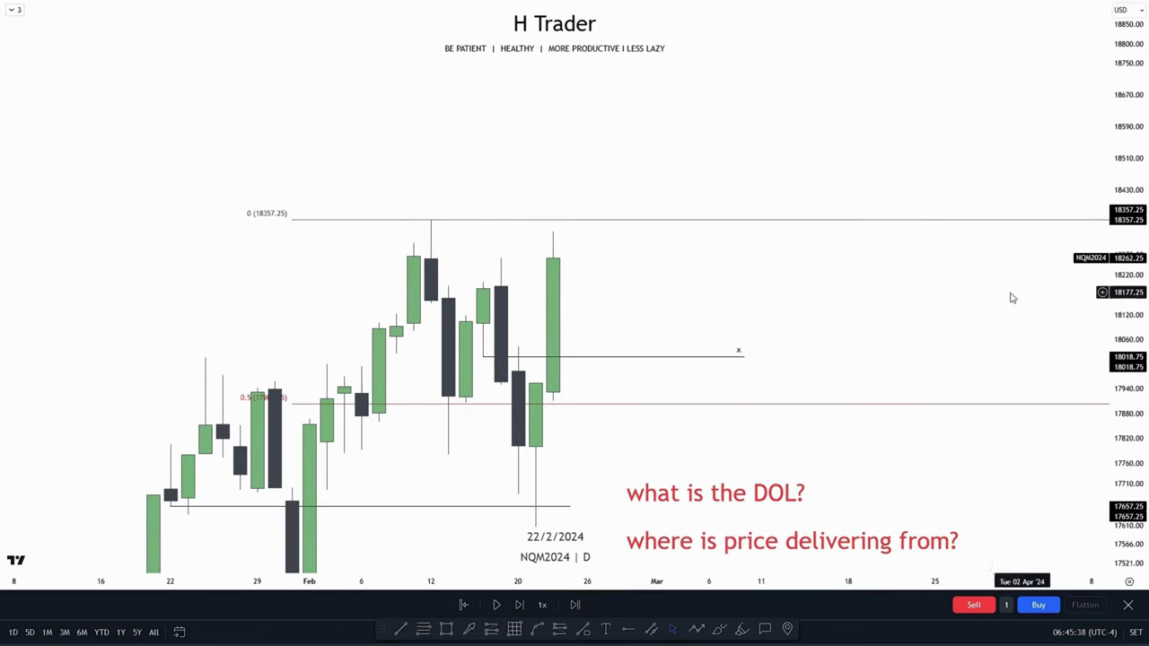
{"action": "left_click", "coordinate": [402, 631]}
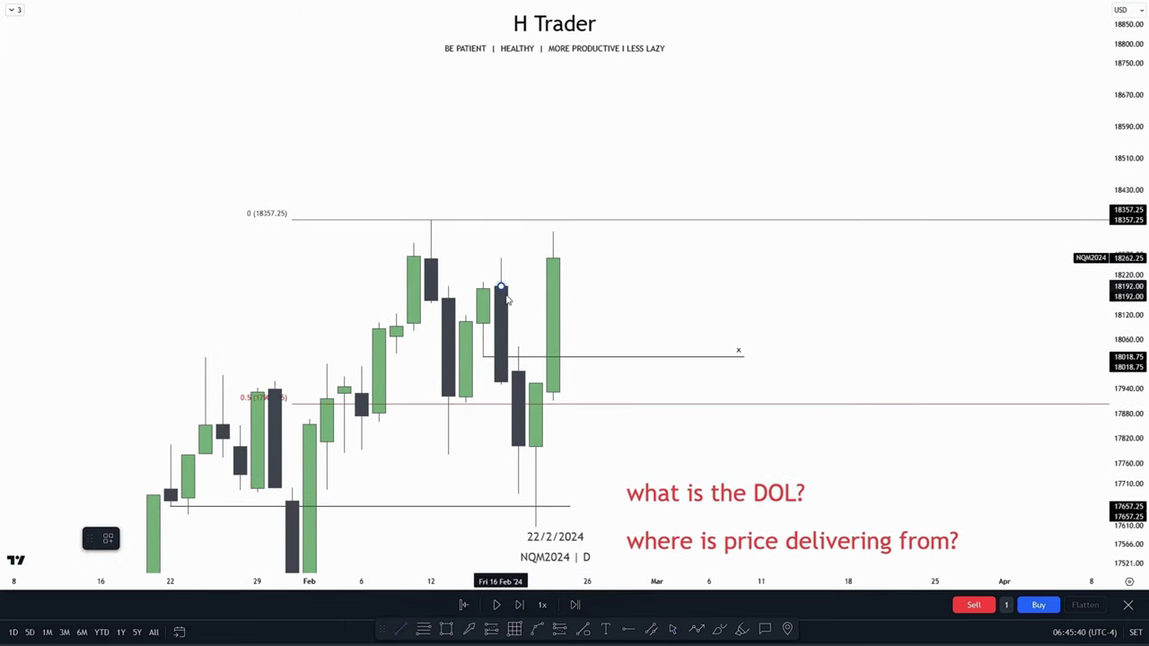
{"action": "left_click_drag", "start_coordinate": [501, 288], "coordinate": [657, 286]}
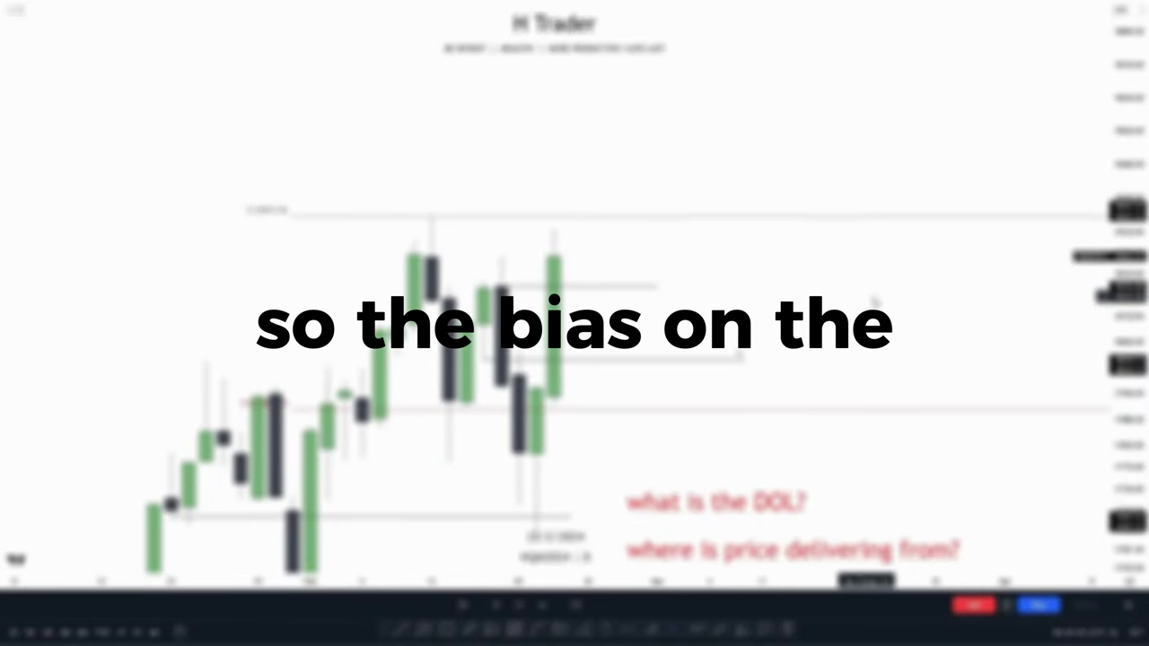
Mark the high of the 16 February daily candle at 18261.50 with a short horizontal line reaching the latest candle.
{"action": "left_click_drag", "start_coordinate": [871, 297], "coordinate": [872, 318]}
{"action": "left_click_drag", "start_coordinate": [779, 314], "coordinate": [742, 262]}
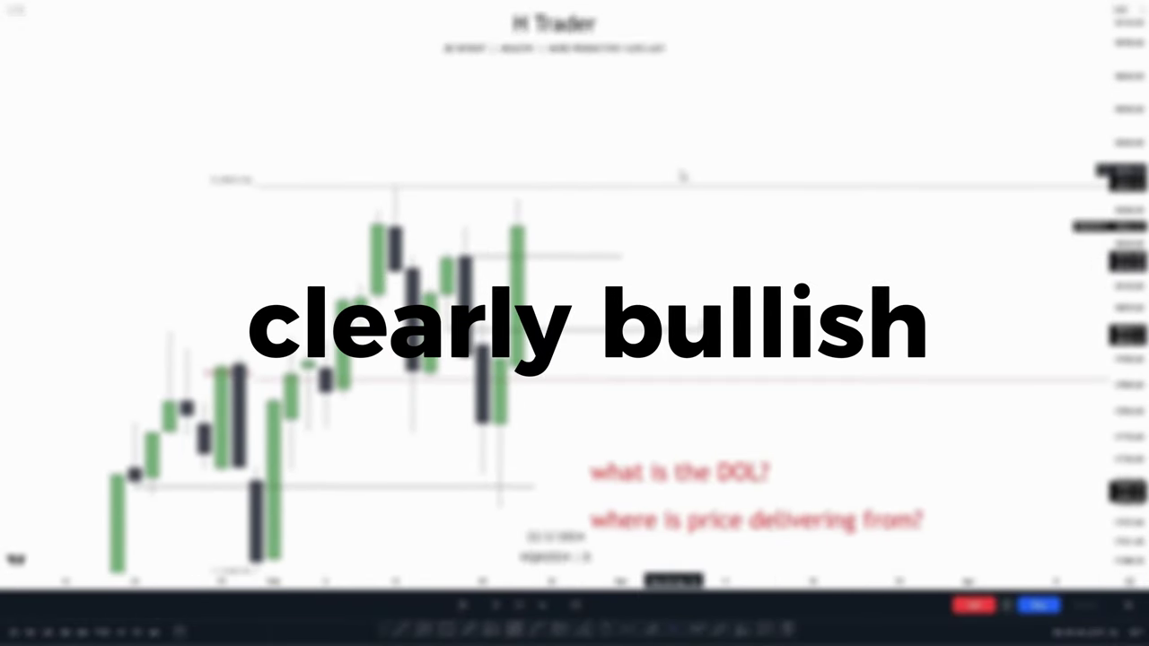
{"action": "left_click_drag", "start_coordinate": [1127, 300], "coordinate": [1127, 280]}
{"action": "left_click_drag", "start_coordinate": [819, 280], "coordinate": [837, 264]}
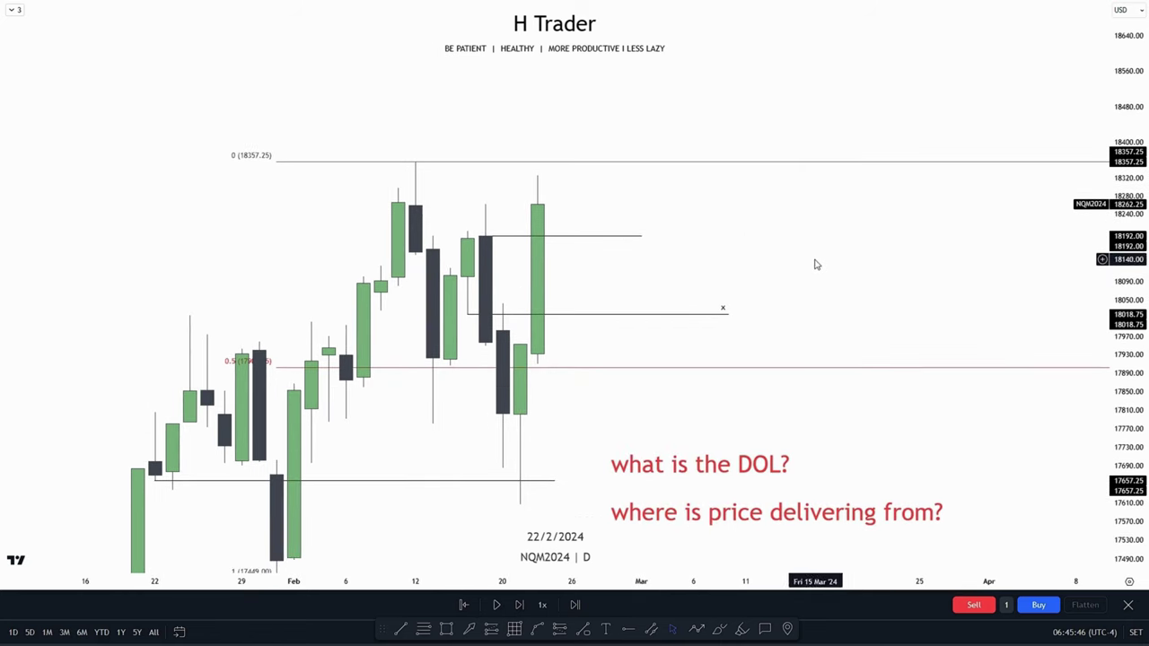
{"action": "scroll", "coordinate": [729, 248], "scroll_direction": "up", "scroll_amount": 2}
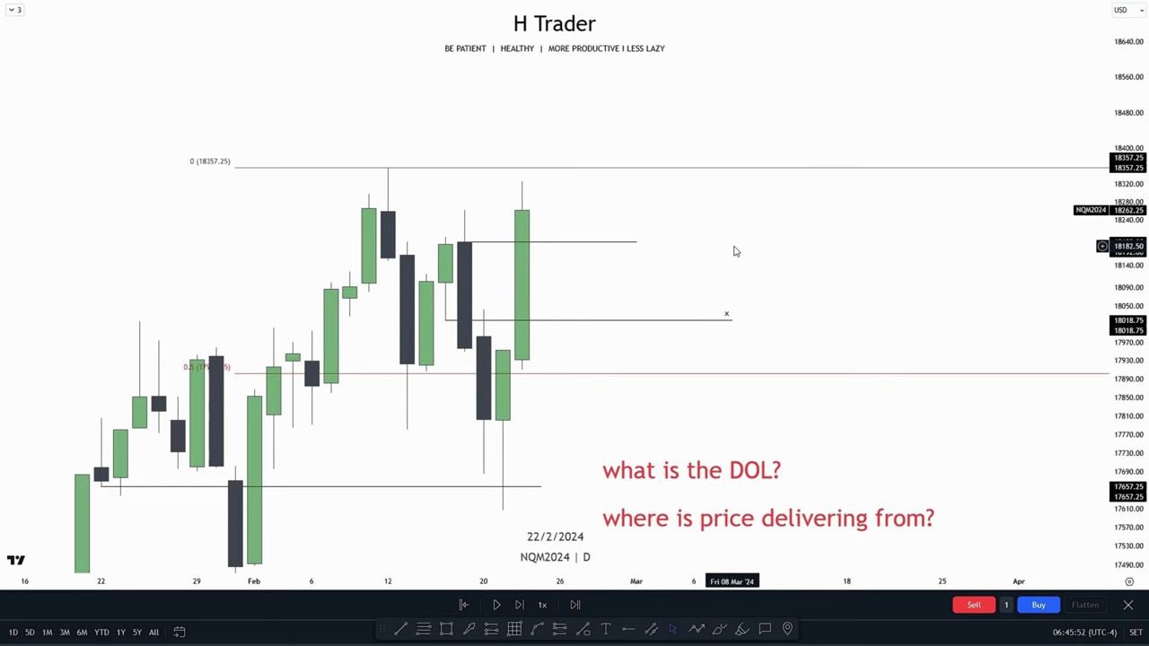
{"action": "left_click_drag", "start_coordinate": [747, 251], "coordinate": [715, 168]}
{"action": "left_click_drag", "start_coordinate": [813, 348], "coordinate": [814, 318]}
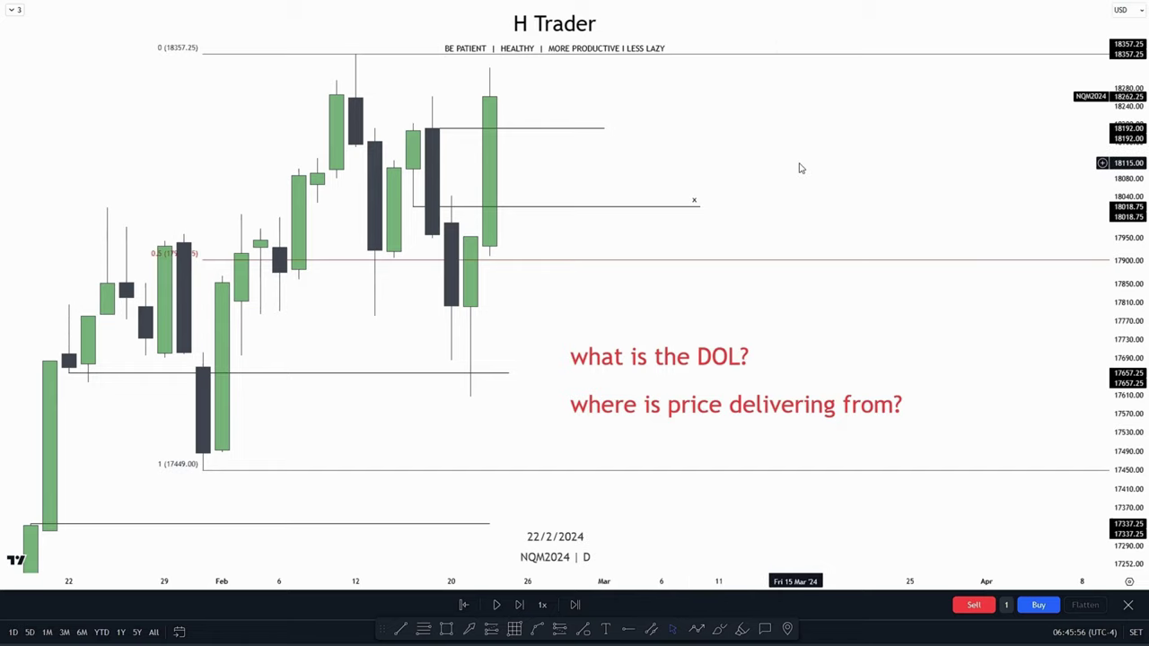
{"action": "left_click_drag", "start_coordinate": [800, 170], "coordinate": [817, 341]}
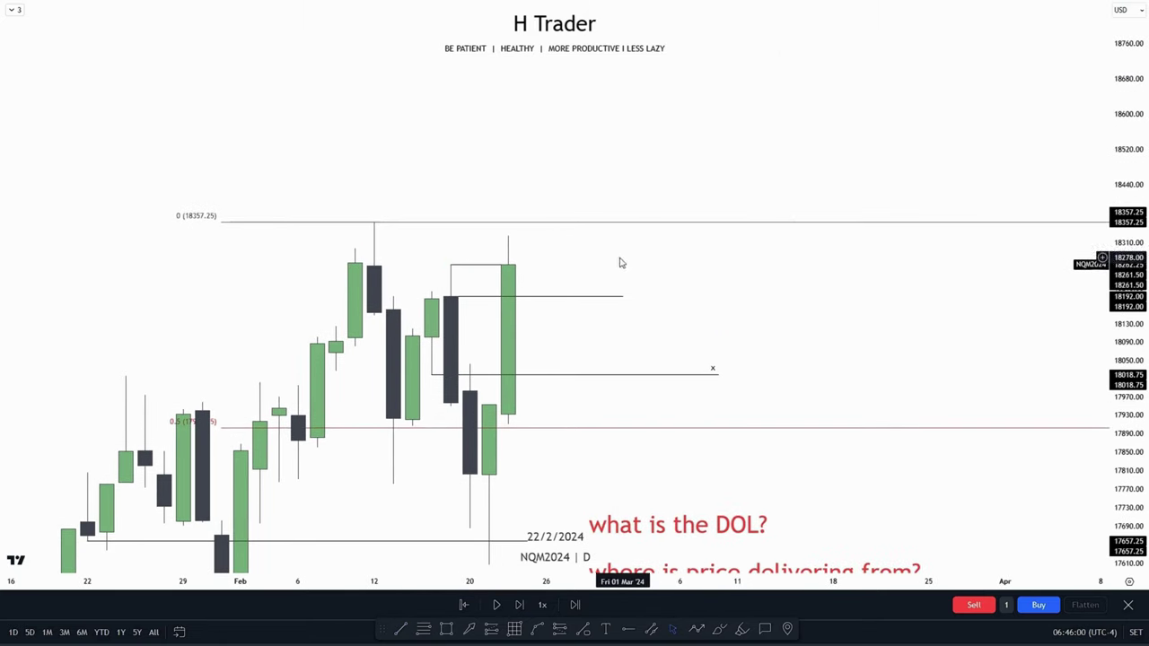
Draw a horizontal trend line at 18357.25 from the 12 February high to about 1 March.
{"action": "left_click_drag", "start_coordinate": [618, 257], "coordinate": [673, 327]}
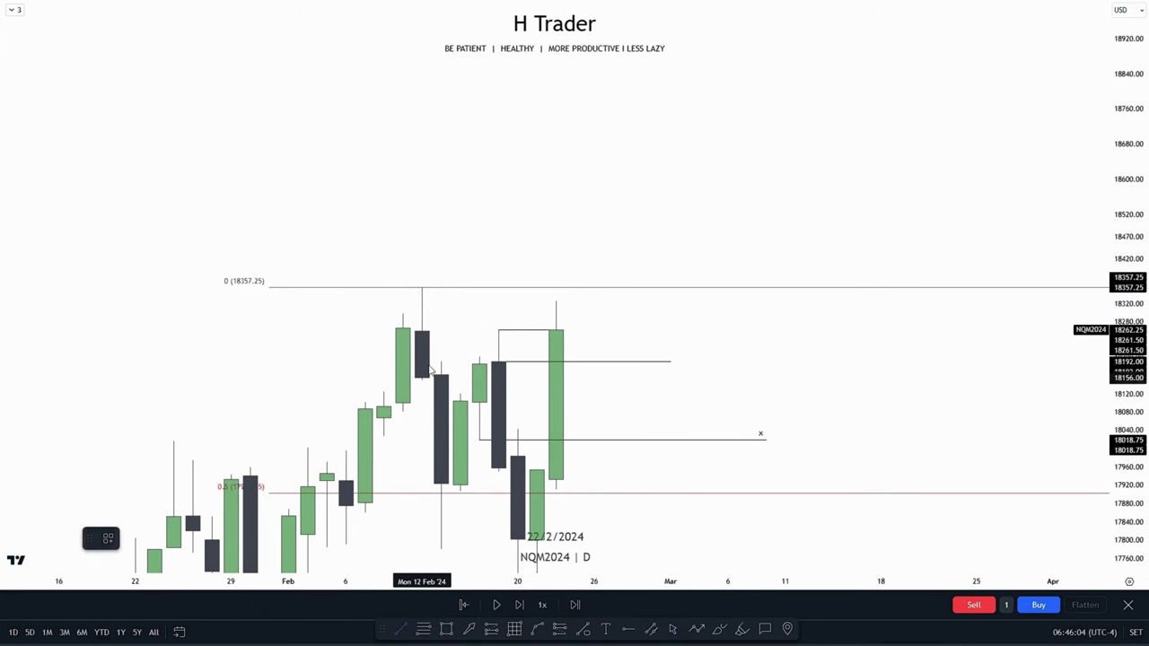
{"action": "left_click", "coordinate": [672, 306]}
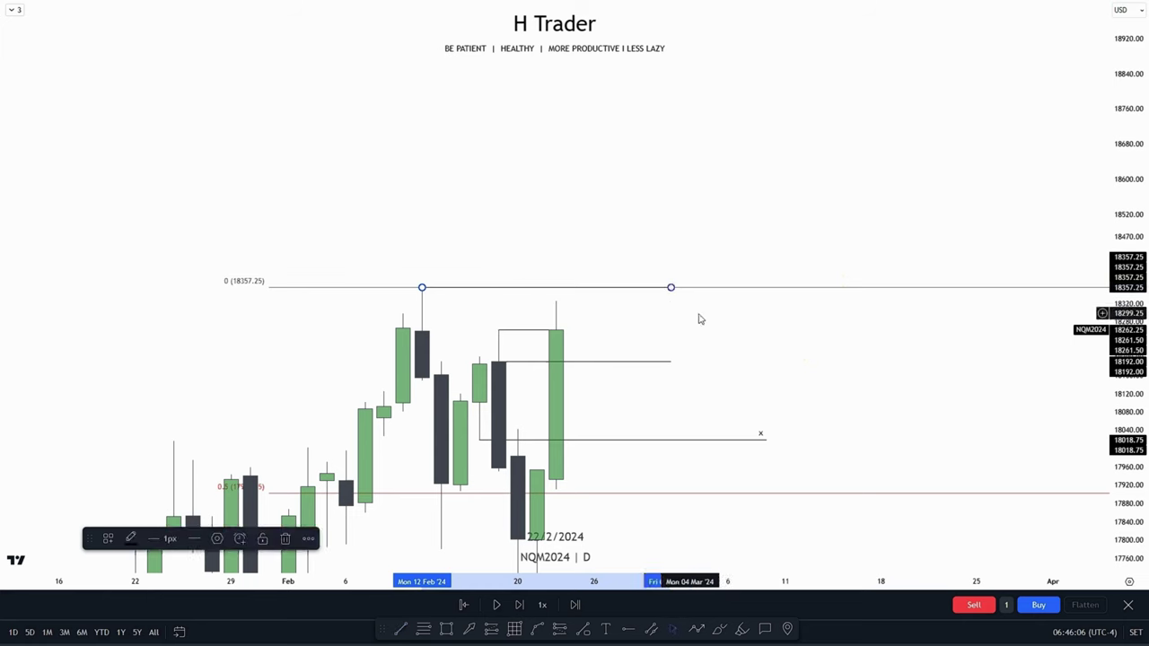
{"action": "left_click", "coordinate": [737, 333]}
{"action": "left_click_drag", "start_coordinate": [756, 334], "coordinate": [725, 194]}
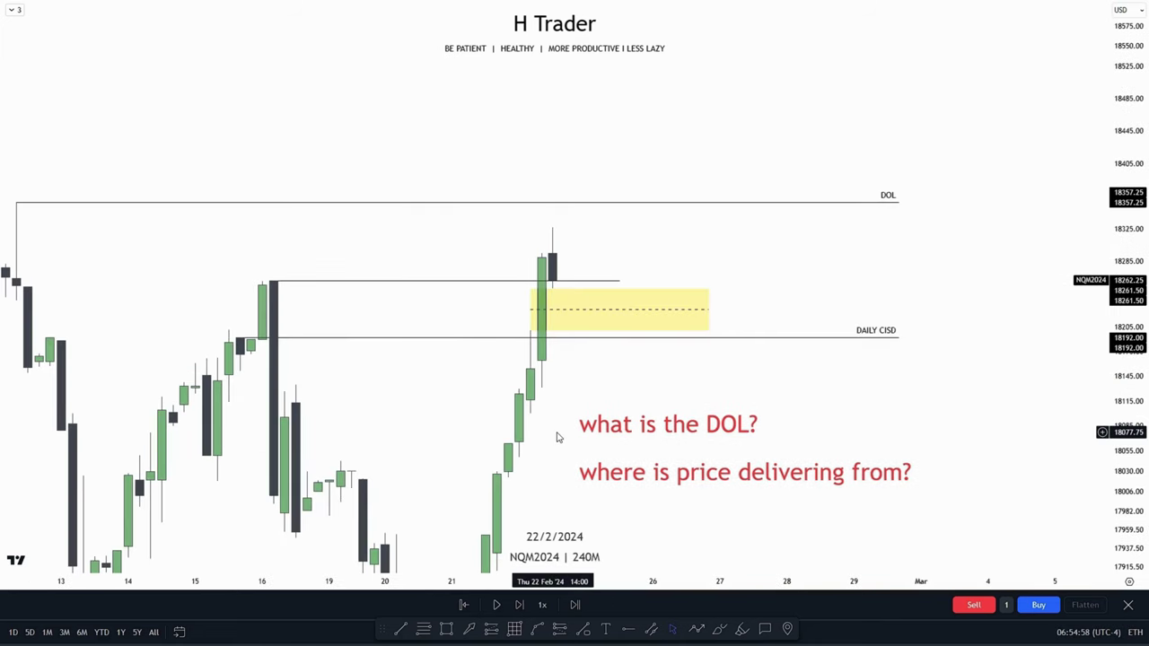
Examine the 240-minute chart around the yellow zone, the DOL line at 18357.25 and the DAILY CISD line at 18192.00.
{"action": "left_click_drag", "start_coordinate": [554, 425], "coordinate": [543, 410]}
{"action": "scroll", "coordinate": [943, 216], "scroll_direction": "down", "scroll_amount": 1}
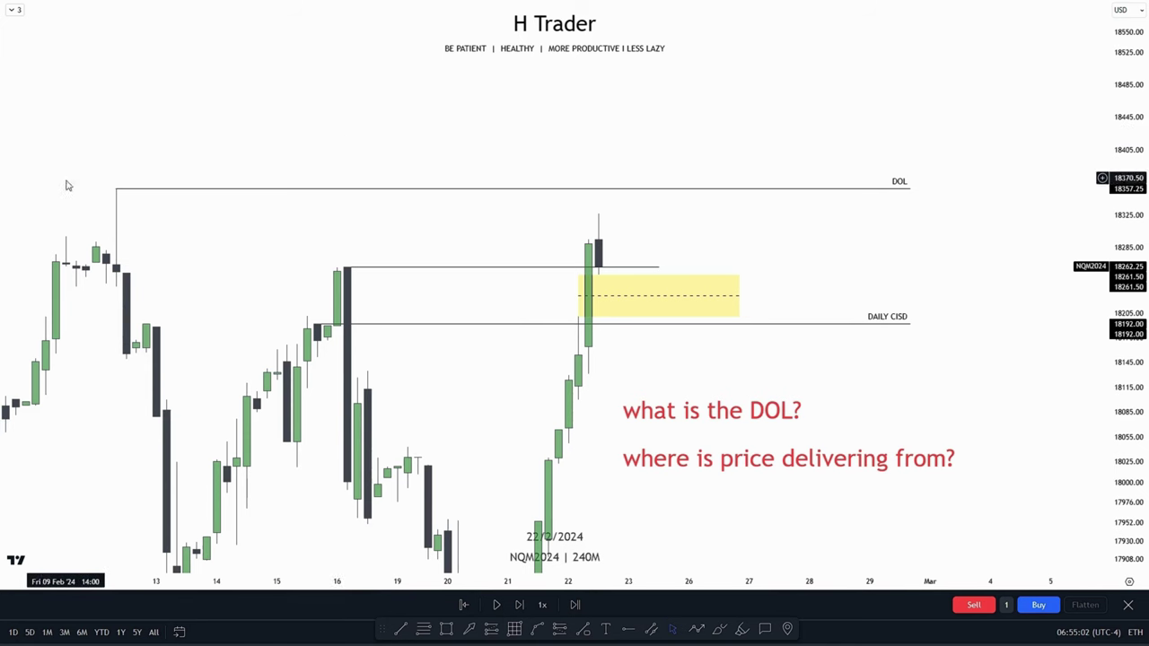
{"action": "left_click_drag", "start_coordinate": [709, 249], "coordinate": [653, 204]}
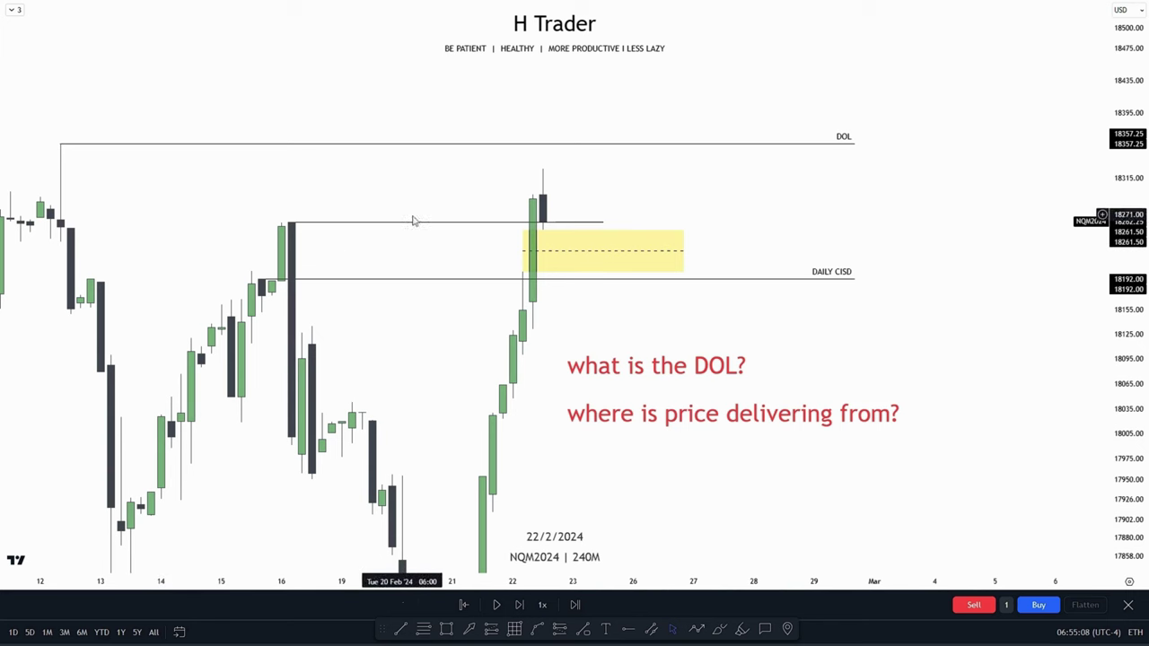
{"action": "left_click_drag", "start_coordinate": [637, 318], "coordinate": [696, 354]}
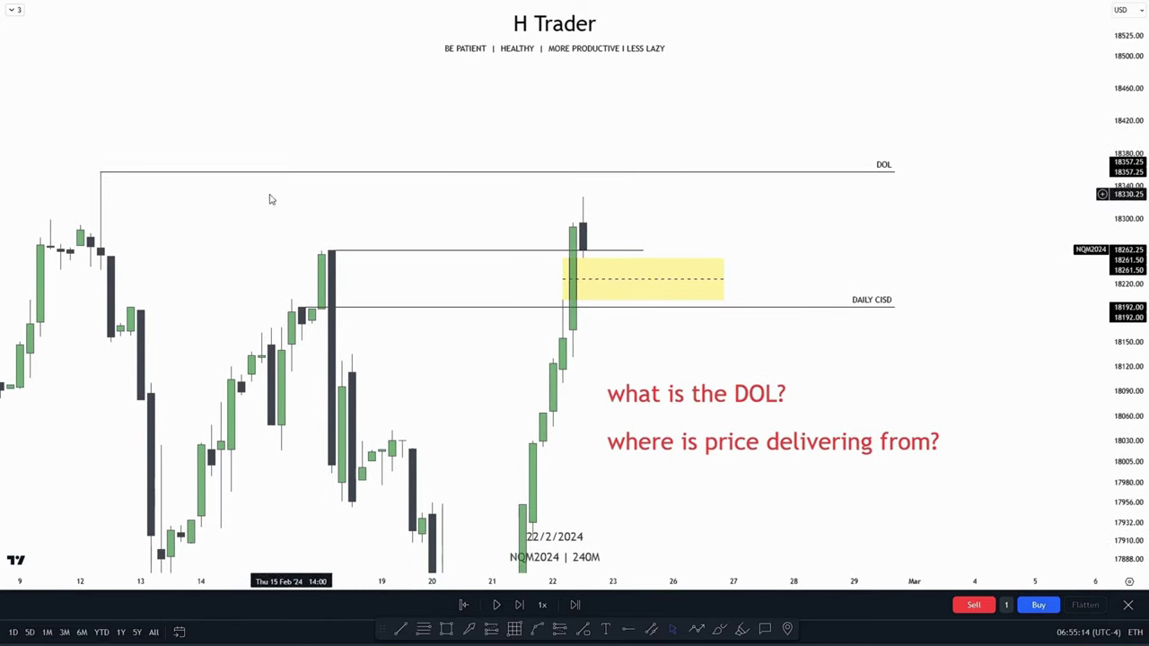
{"action": "left_click_drag", "start_coordinate": [276, 217], "coordinate": [274, 245]}
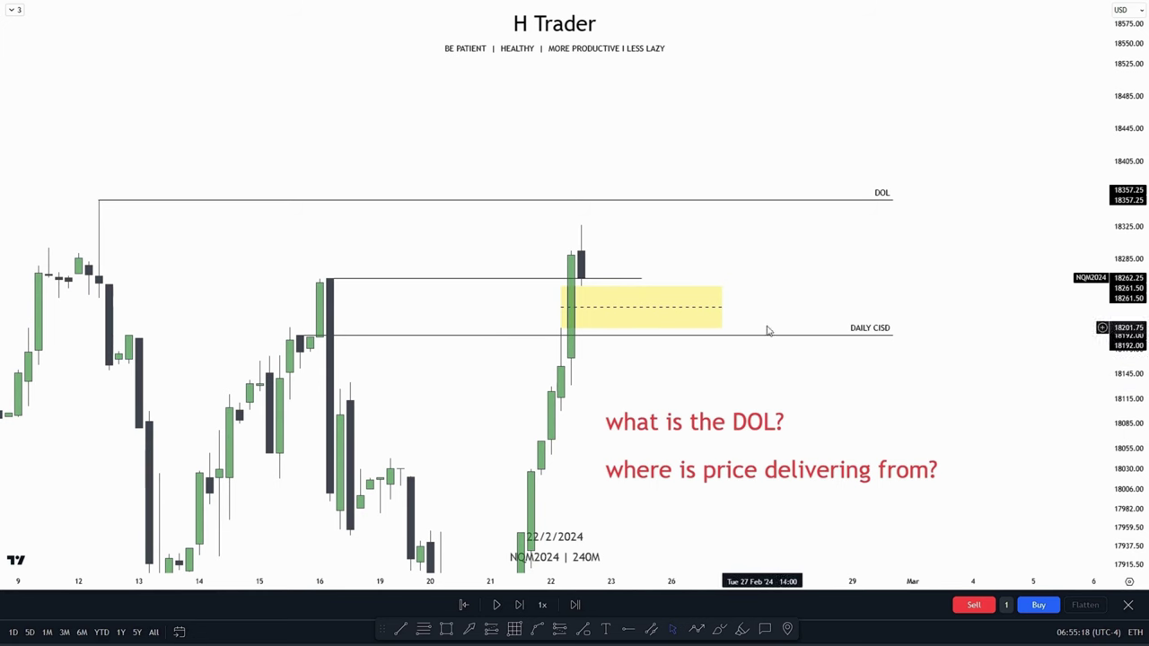
{"action": "left_click_drag", "start_coordinate": [780, 277], "coordinate": [788, 308]}
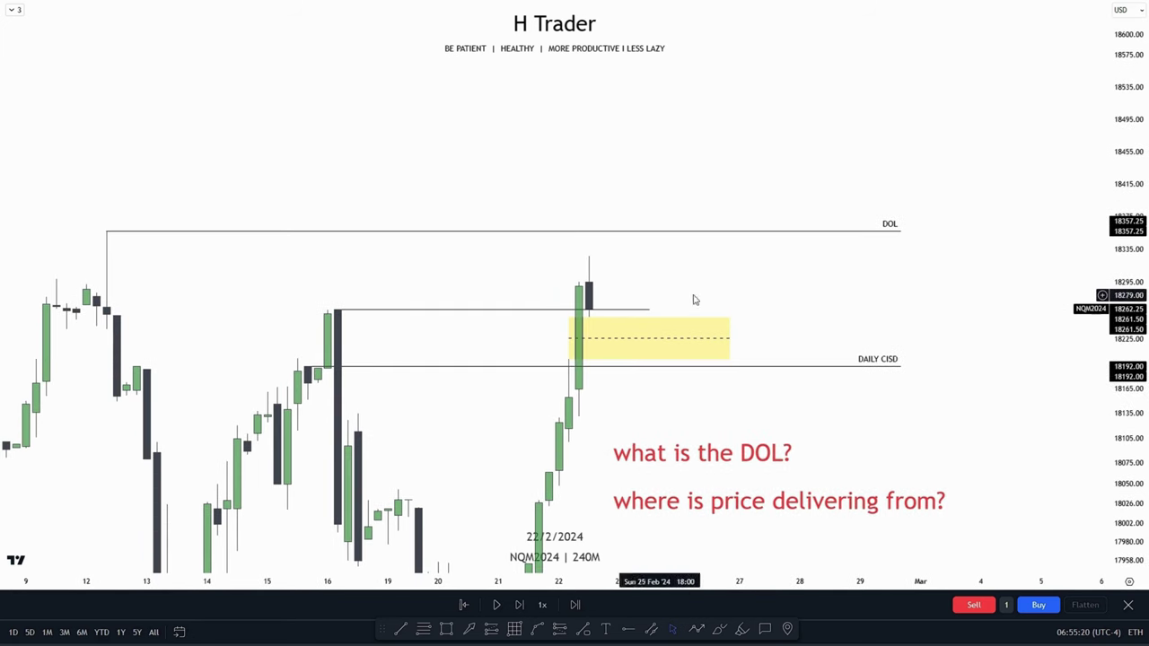
{"action": "left_click_drag", "start_coordinate": [671, 415], "coordinate": [653, 344]}
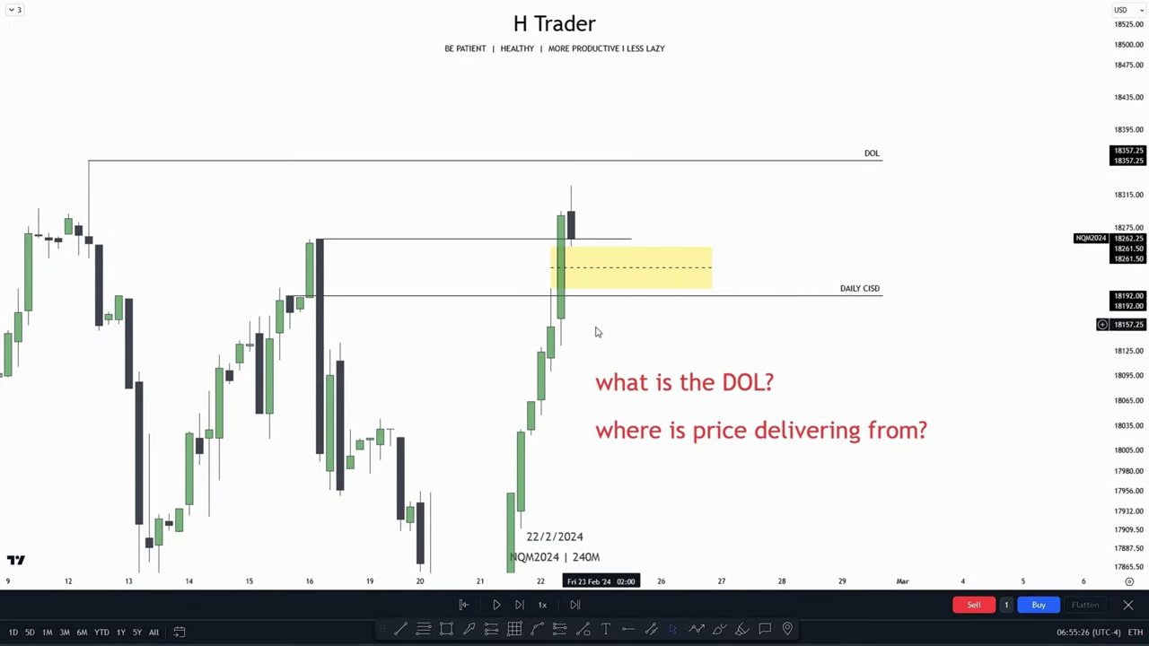
{"action": "left_click_drag", "start_coordinate": [585, 259], "coordinate": [581, 276]}
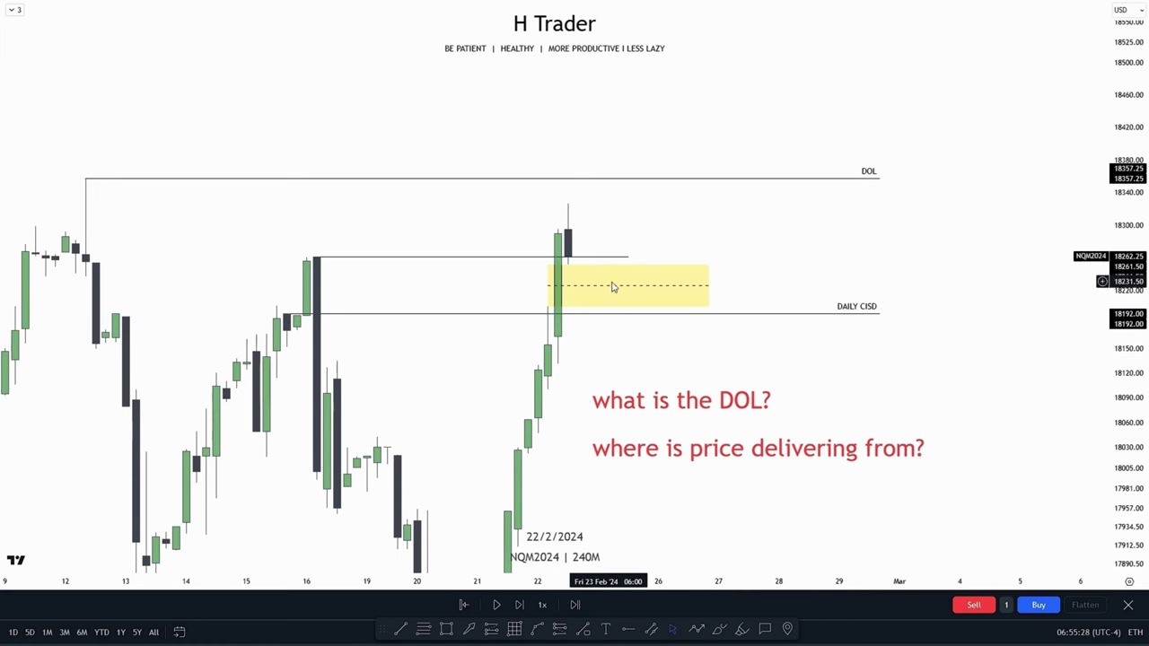
{"action": "left_click_drag", "start_coordinate": [603, 256], "coordinate": [599, 275]}
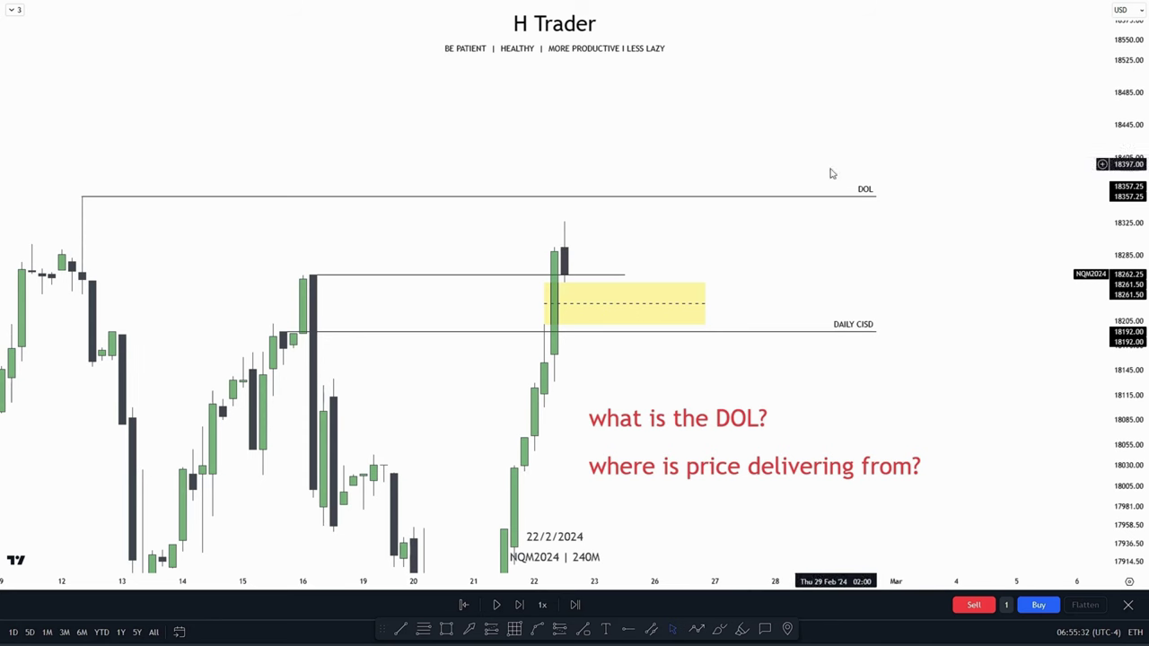
{"action": "left_click_drag", "start_coordinate": [765, 382], "coordinate": [725, 282]}
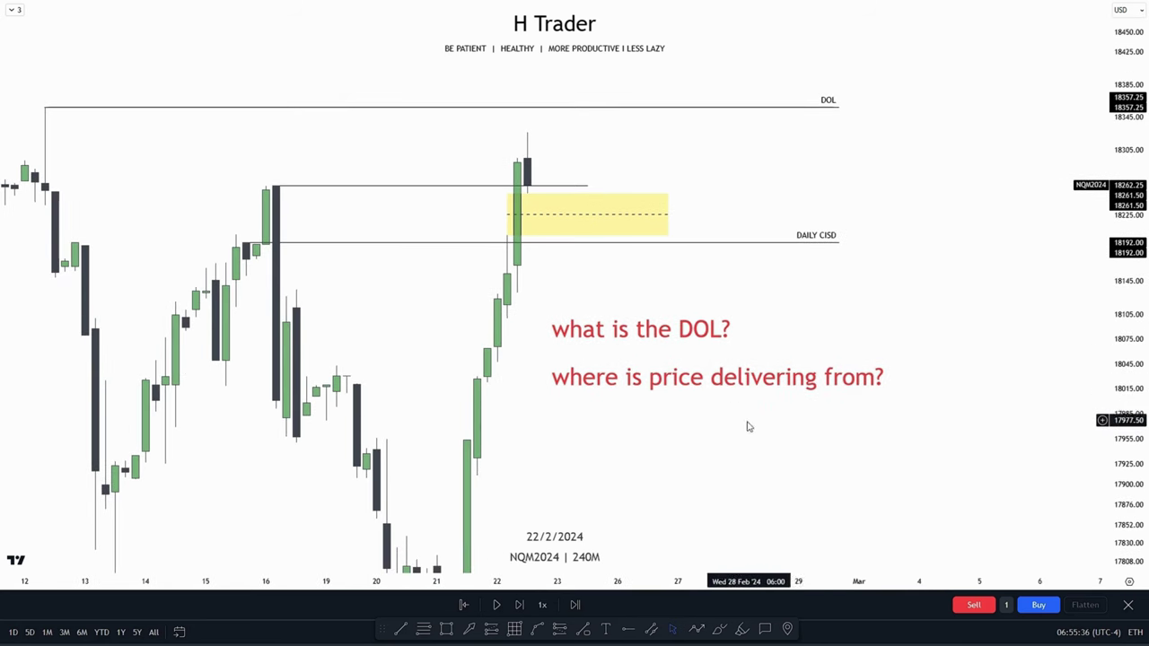
Review the 240-minute price swings from late January through the 21 February low up to the DOL line.
{"action": "left_click_drag", "start_coordinate": [626, 273], "coordinate": [633, 259]}
{"action": "left_click_drag", "start_coordinate": [1147, 278], "coordinate": [1145, 338]}
{"action": "left_click_drag", "start_coordinate": [672, 506], "coordinate": [687, 420]}
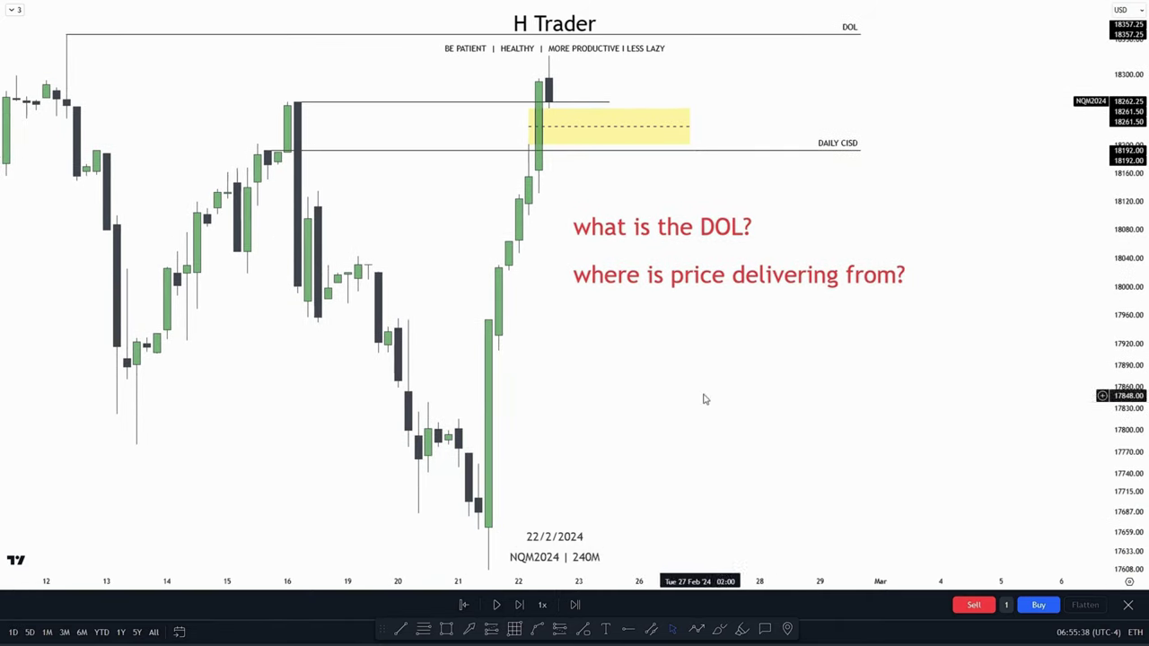
{"action": "left_click_drag", "start_coordinate": [540, 239], "coordinate": [606, 402]}
{"action": "scroll", "coordinate": [605, 404], "scroll_direction": "down", "scroll_amount": 5}
{"action": "left_click_drag", "start_coordinate": [622, 457], "coordinate": [591, 403]}
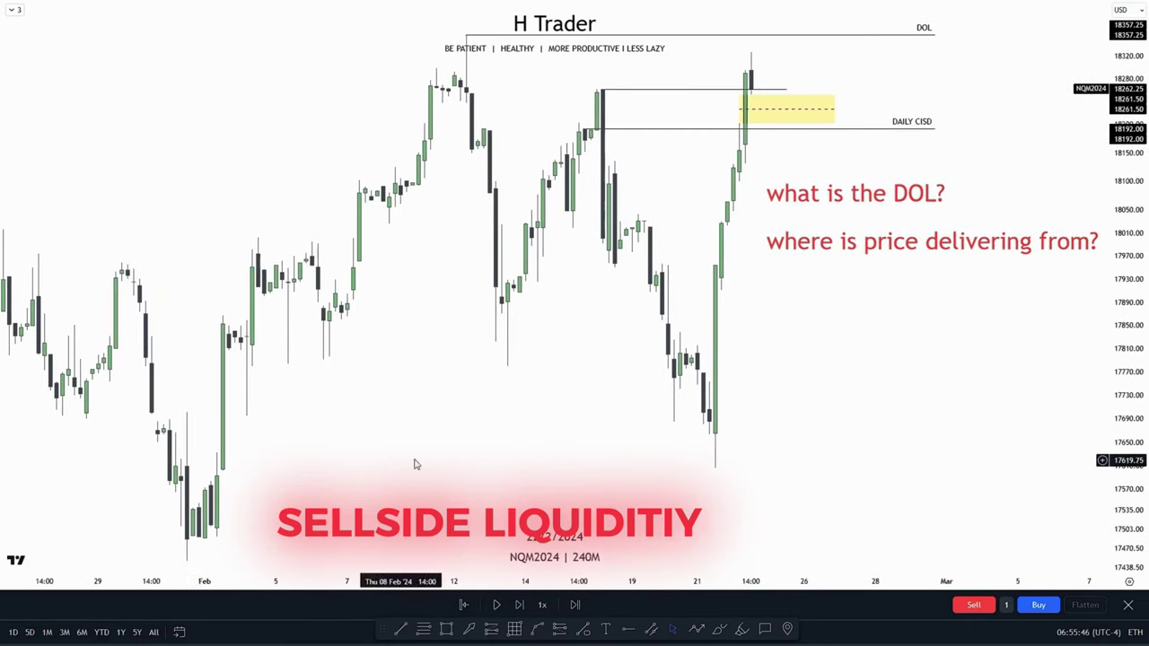
{"action": "scroll", "coordinate": [539, 479], "scroll_direction": "up", "scroll_amount": 5}
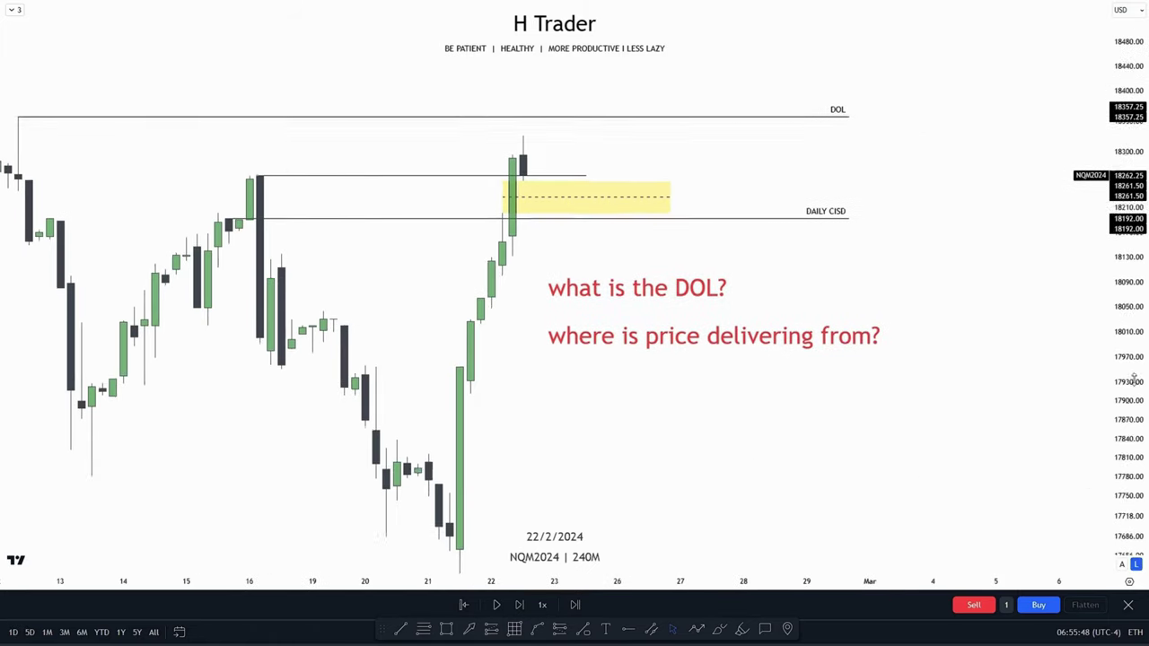
{"action": "scroll", "coordinate": [880, 402], "scroll_direction": "up", "scroll_amount": 1}
Reposition the red question text in the empty space below the DAILY CISD line.
{"action": "left_click_drag", "start_coordinate": [831, 406], "coordinate": [852, 426]}
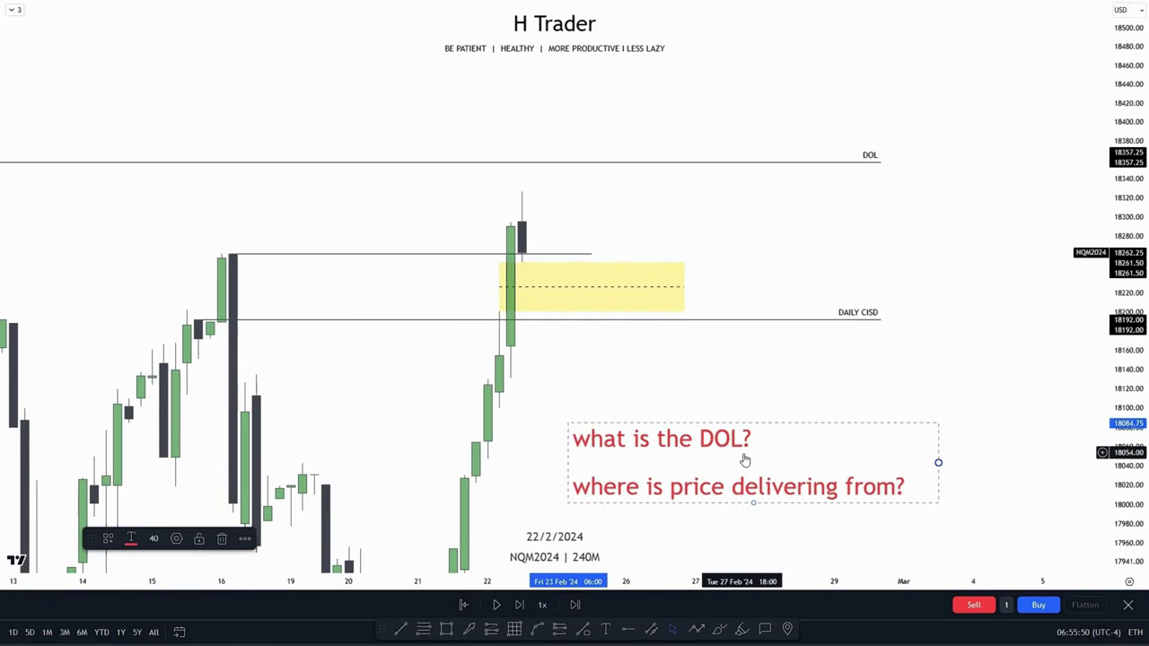
{"action": "left_click_drag", "start_coordinate": [744, 459], "coordinate": [743, 444]}
{"action": "left_click", "coordinate": [675, 396]}
Play the replay forward to the 23 February 02:00 candle on the 240-minute chart and compare price with the yellow zone and DOL line.
{"action": "left_click_drag", "start_coordinate": [675, 393], "coordinate": [717, 421]}
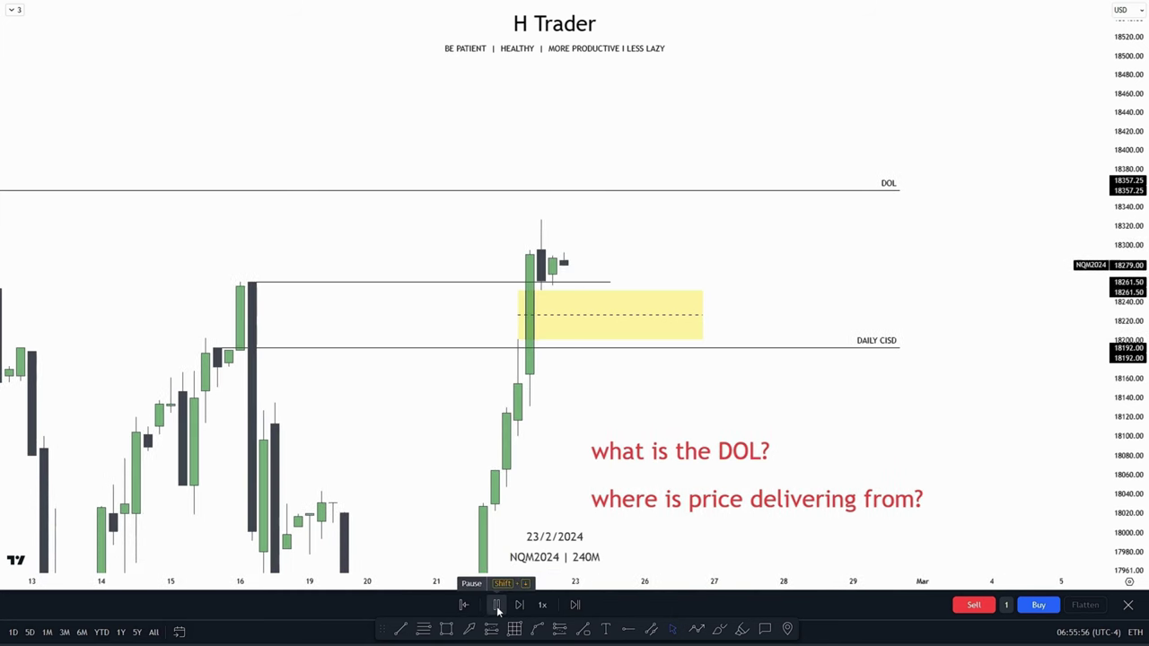
{"action": "left_click_drag", "start_coordinate": [630, 334], "coordinate": [628, 364]}
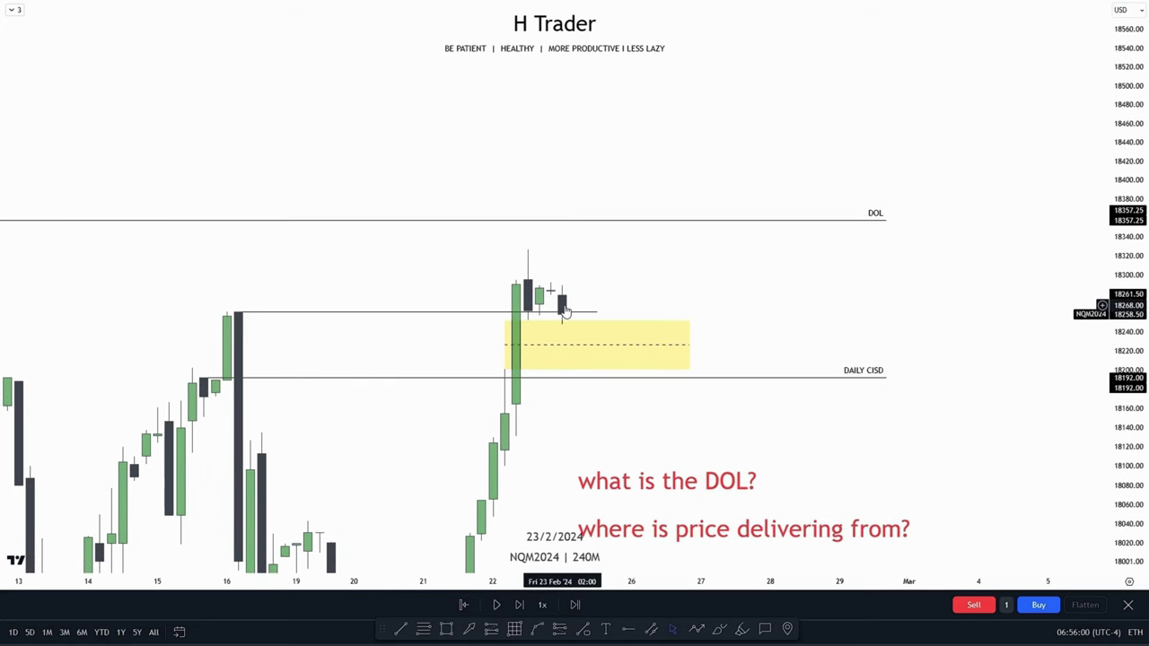
{"action": "left_click_drag", "start_coordinate": [608, 272], "coordinate": [602, 304]}
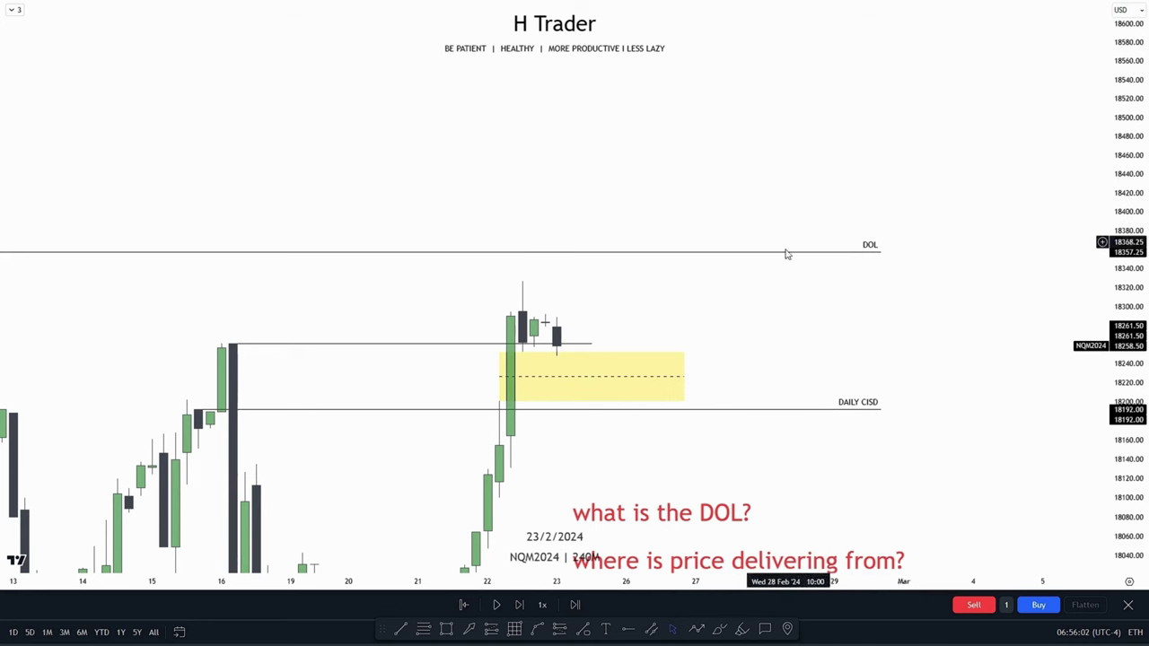
{"action": "left_click_drag", "start_coordinate": [770, 326], "coordinate": [760, 263]}
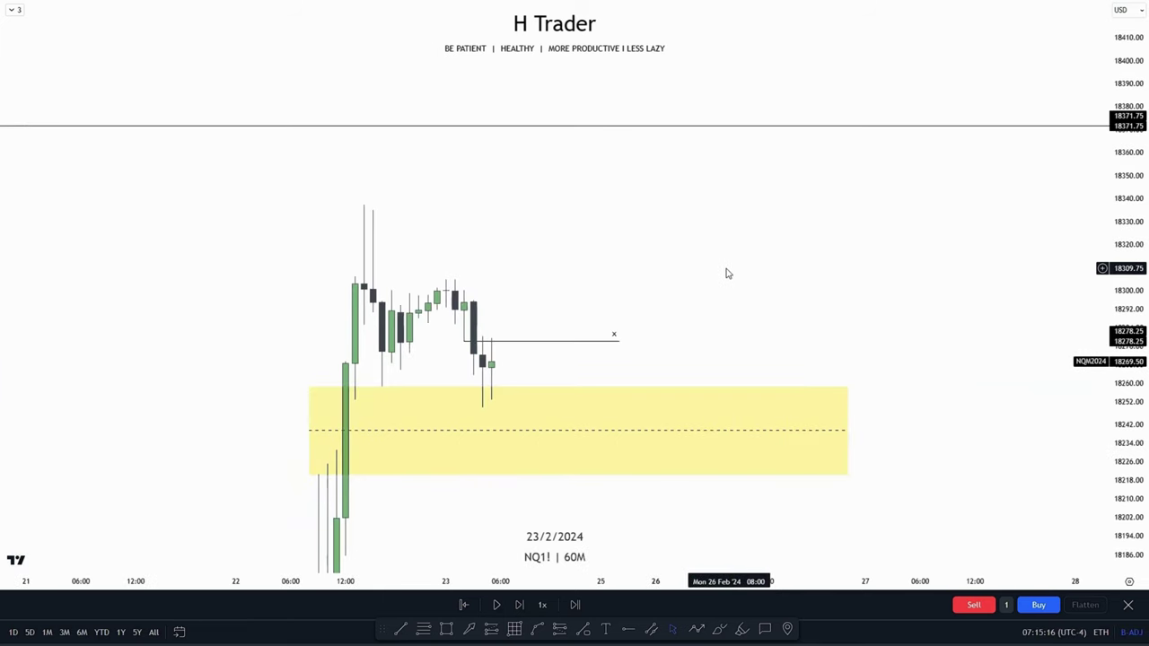
Examine the NQ1! 60-minute chart, comparing the yellow zone and the X line with the DOL at 18371.75.
{"action": "scroll", "coordinate": [731, 264], "scroll_direction": "down", "scroll_amount": 12}
{"action": "left_click_drag", "start_coordinate": [709, 239], "coordinate": [413, 297]}
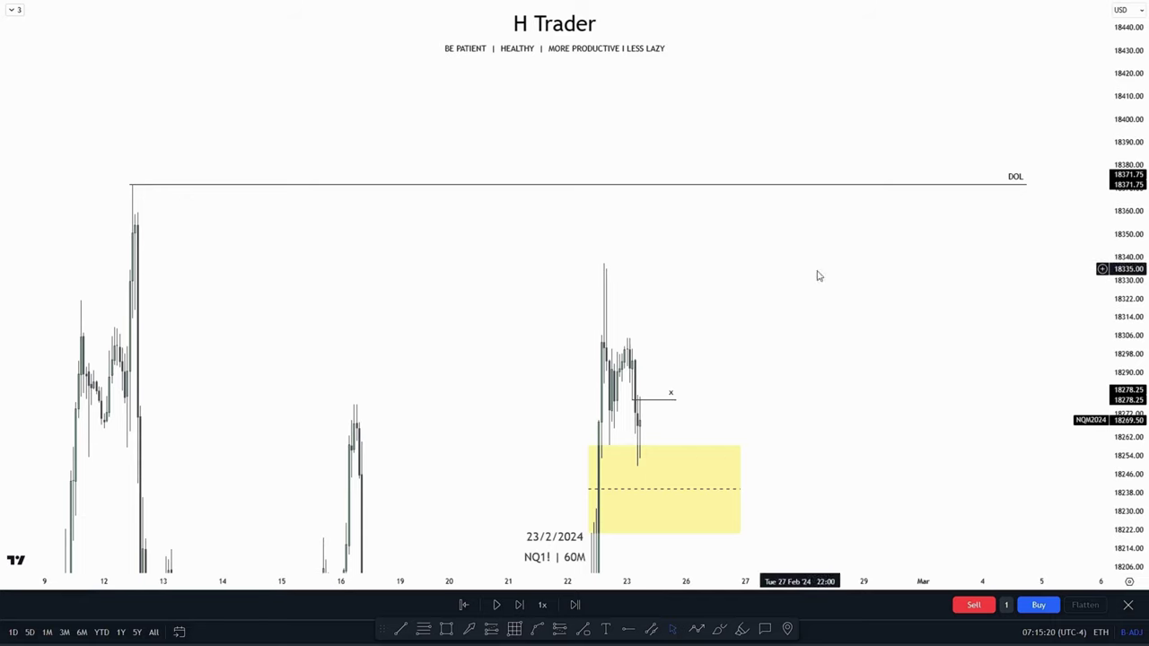
{"action": "left_click_drag", "start_coordinate": [757, 310], "coordinate": [901, 233]}
{"action": "scroll", "coordinate": [901, 233], "scroll_direction": "up", "scroll_amount": 4}
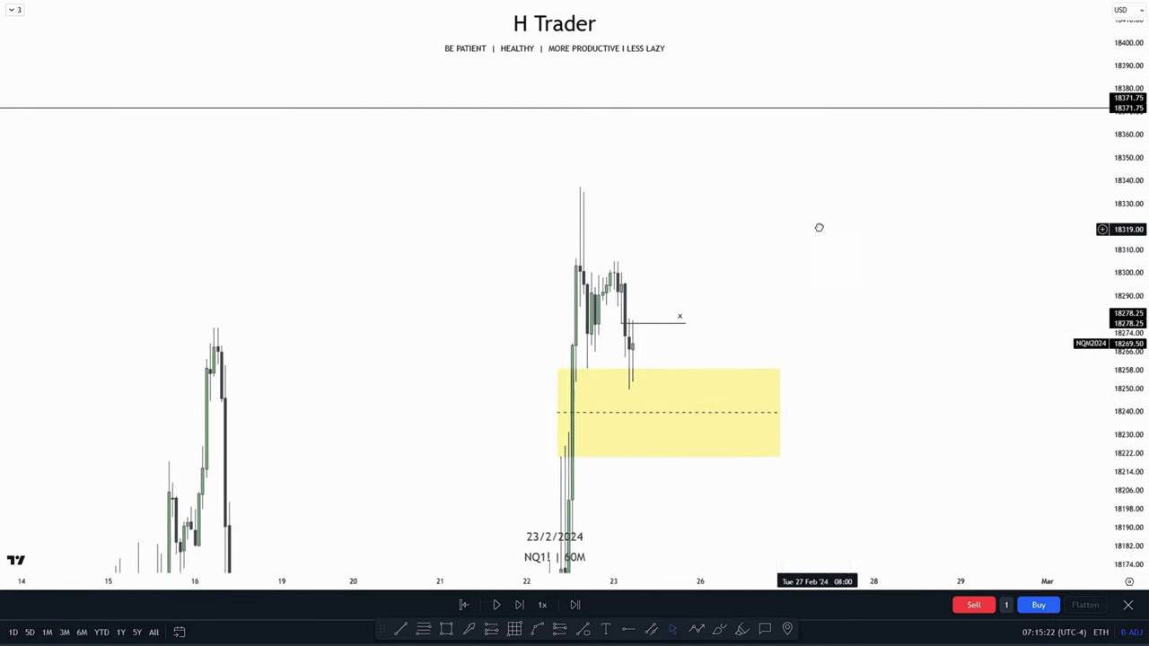
{"action": "left_click_drag", "start_coordinate": [819, 229], "coordinate": [1005, 224]}
{"action": "scroll", "coordinate": [1005, 224], "scroll_direction": "up", "scroll_amount": 2}
{"action": "scroll", "coordinate": [853, 206], "scroll_direction": "up", "scroll_amount": 4}
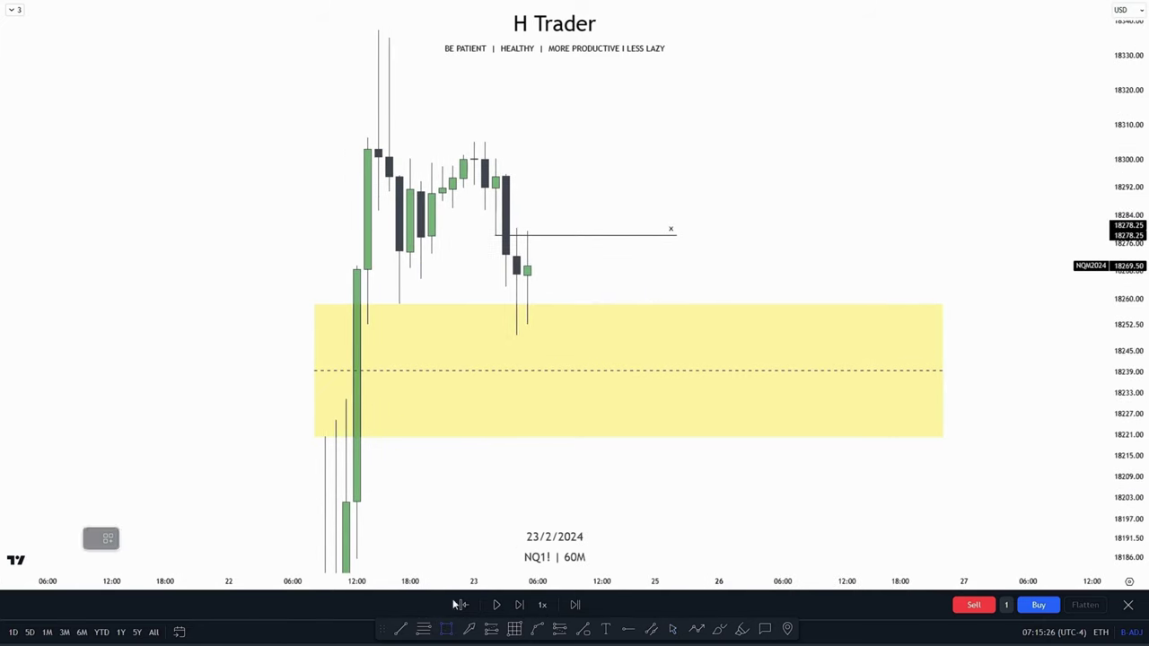
Mark the 60-minute gap between 18252.75 and 18231.25 with a rectangle extended to 26 February 03:00, and delete it.
{"action": "left_click", "coordinate": [368, 325]}
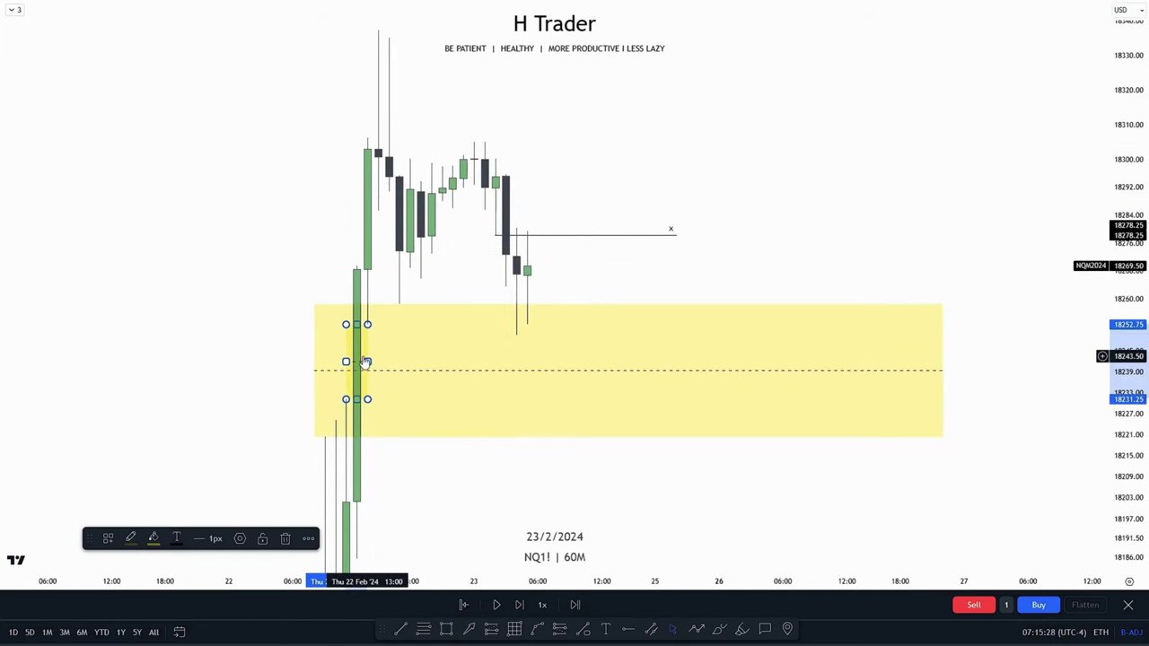
{"action": "left_click_drag", "start_coordinate": [367, 362], "coordinate": [752, 359]}
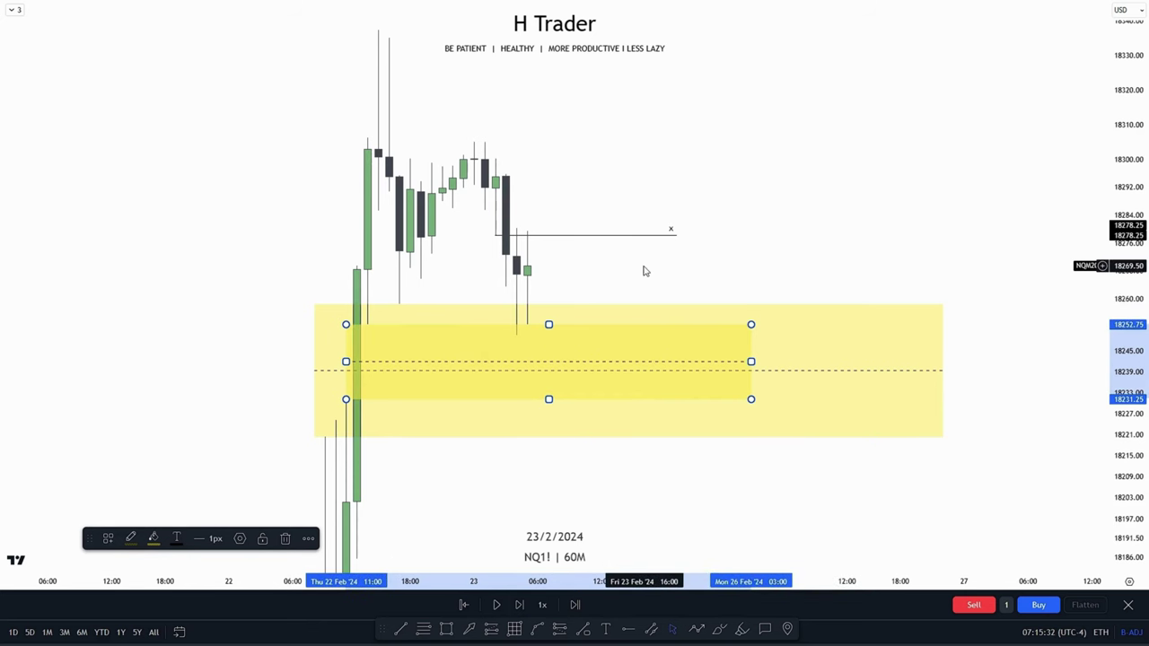
{"action": "key", "text": "Delete"}
Examine the 60-minute candles between the X line at 18278.25 and the upper part of the yellow zone.
{"action": "left_click_drag", "start_coordinate": [626, 279], "coordinate": [720, 340]}
{"action": "left_click_drag", "start_coordinate": [1127, 310], "coordinate": [1127, 241]}
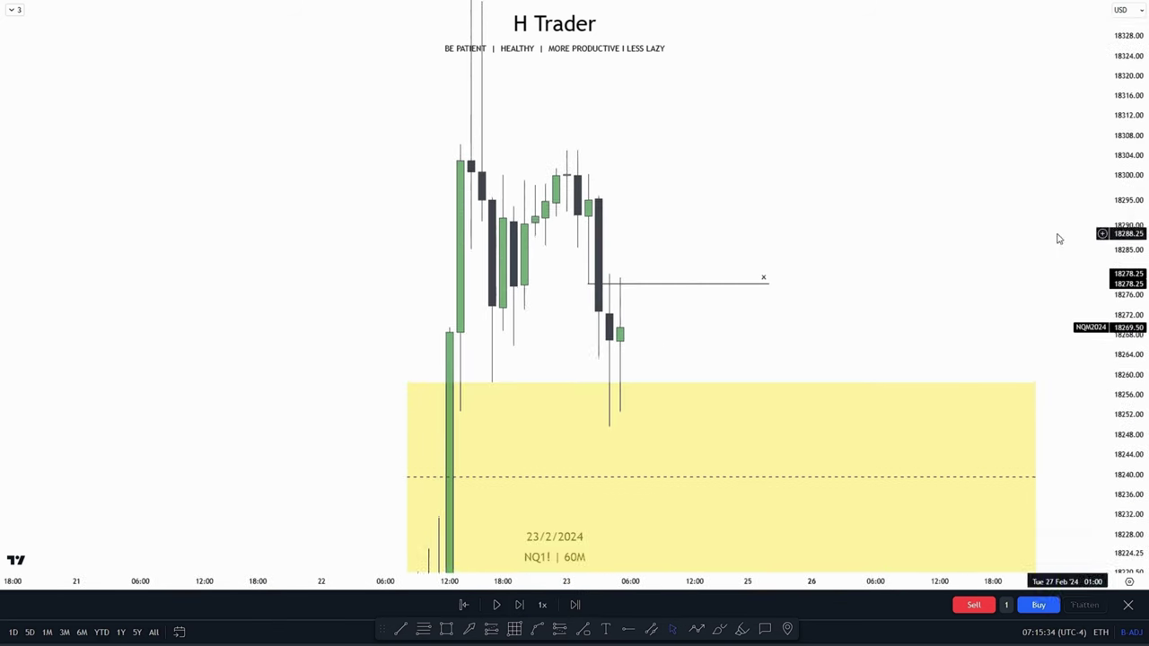
{"action": "scroll", "coordinate": [808, 292], "scroll_direction": "up", "scroll_amount": 2}
{"action": "left_click_drag", "start_coordinate": [656, 320], "coordinate": [672, 295]}
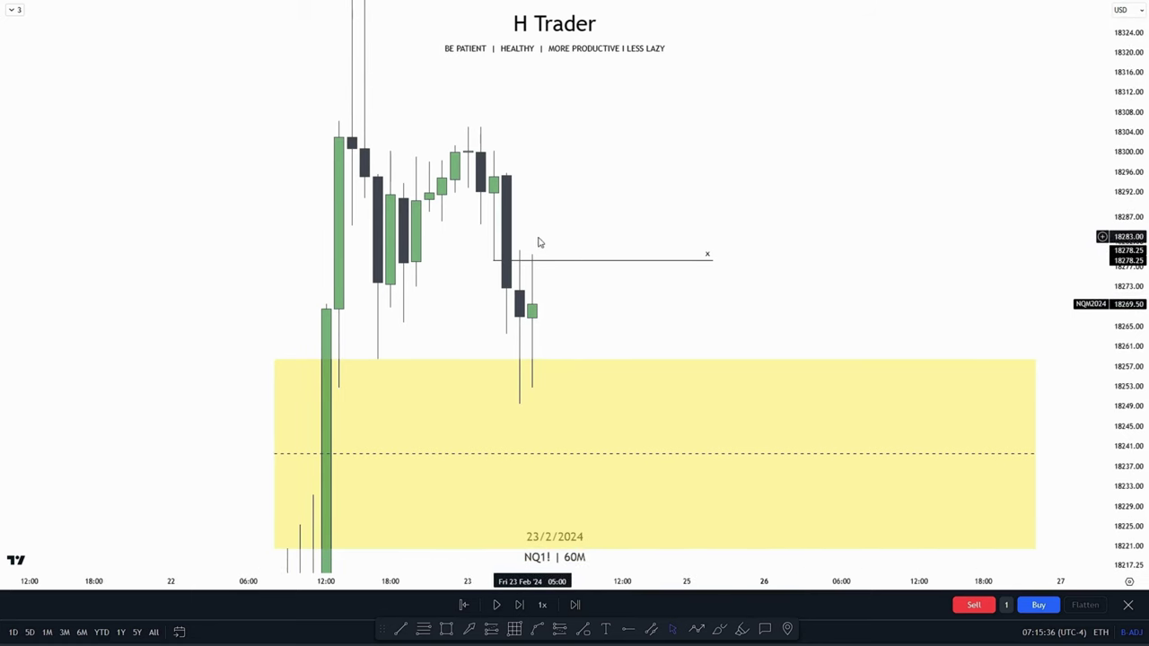
{"action": "left_click_drag", "start_coordinate": [514, 272], "coordinate": [514, 236]}
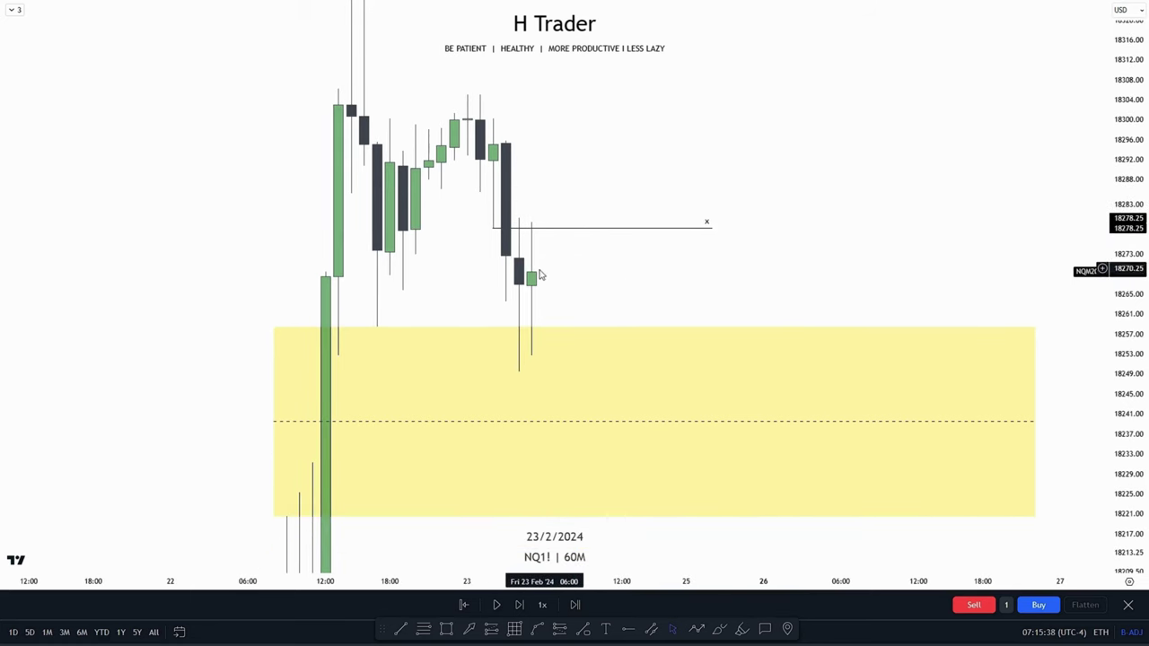
{"action": "left_click_drag", "start_coordinate": [554, 283], "coordinate": [558, 326]}
{"action": "left_click_drag", "start_coordinate": [1128, 344], "coordinate": [1127, 310]}
{"action": "scroll", "coordinate": [634, 375], "scroll_direction": "up", "scroll_amount": 1}
{"action": "left_click_drag", "start_coordinate": [618, 349], "coordinate": [632, 378]}
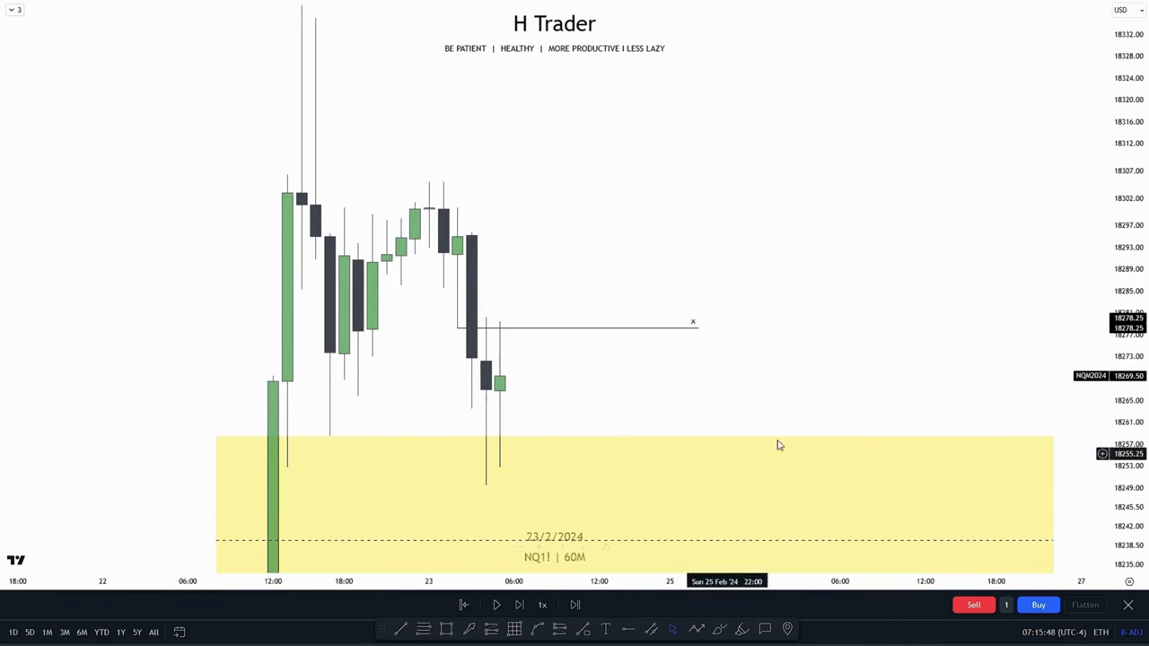
Draw a short horizontal line at 18305.00 from the 23 February 00:00 high and play the replay to the 08:00 candle.
{"action": "left_click_drag", "start_coordinate": [1123, 311], "coordinate": [1121, 357]}
{"action": "left_click_drag", "start_coordinate": [641, 382], "coordinate": [611, 431]}
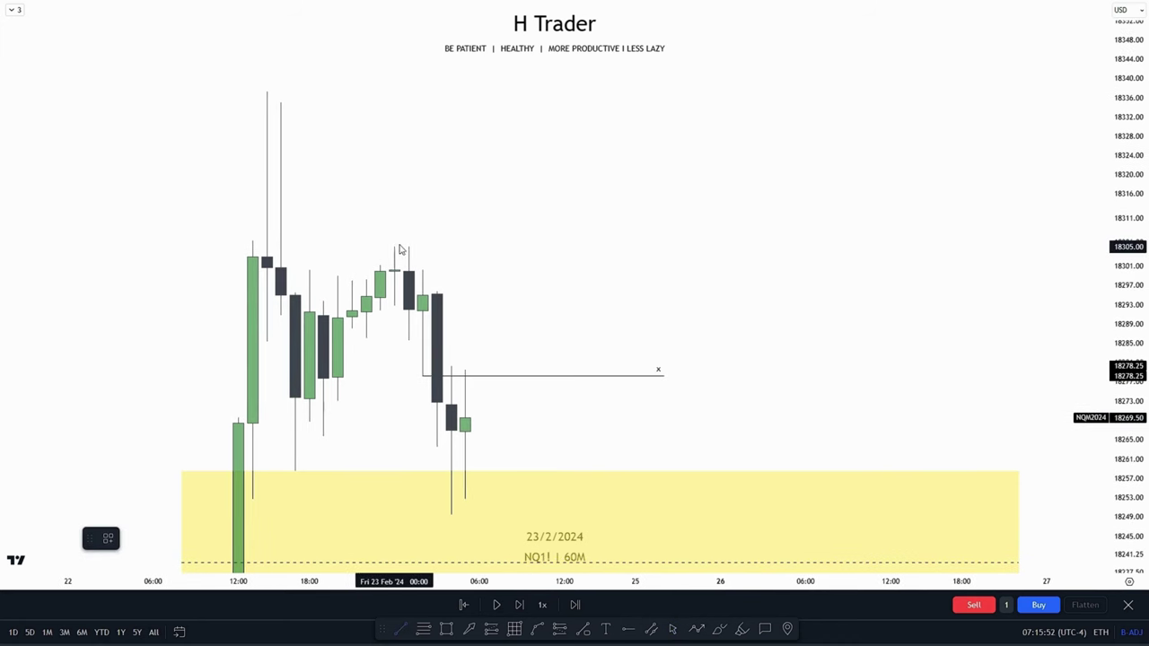
{"action": "left_click", "coordinate": [536, 249]}
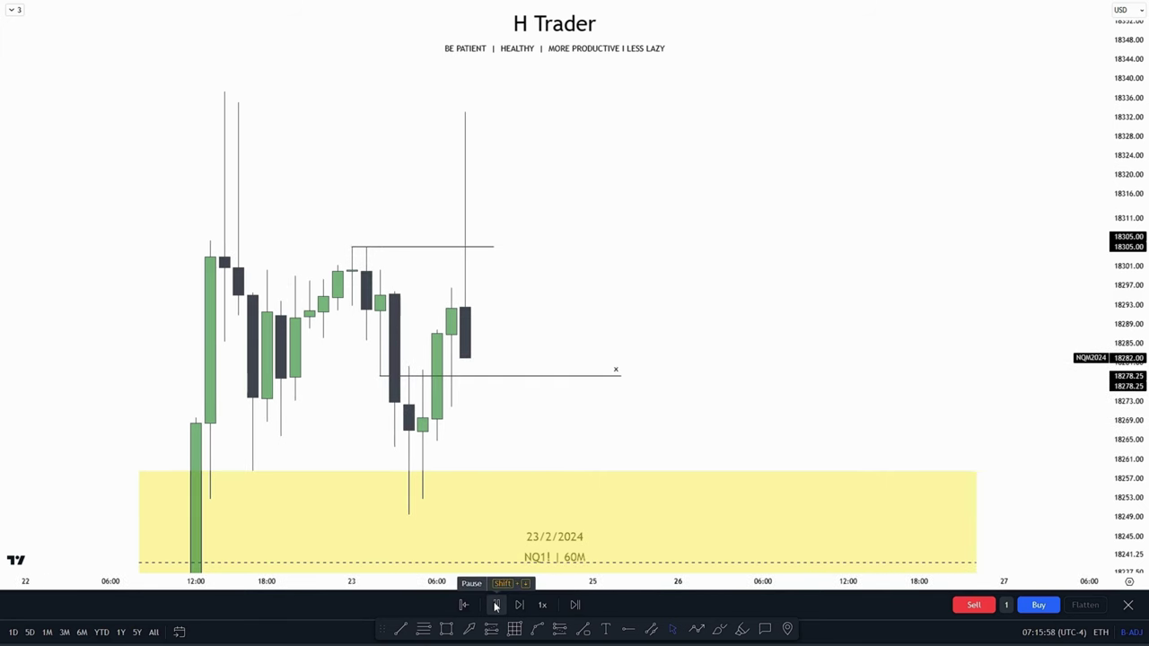
{"action": "left_click_drag", "start_coordinate": [639, 217], "coordinate": [681, 351]}
{"action": "left_click_drag", "start_coordinate": [1137, 214], "coordinate": [1137, 250]}
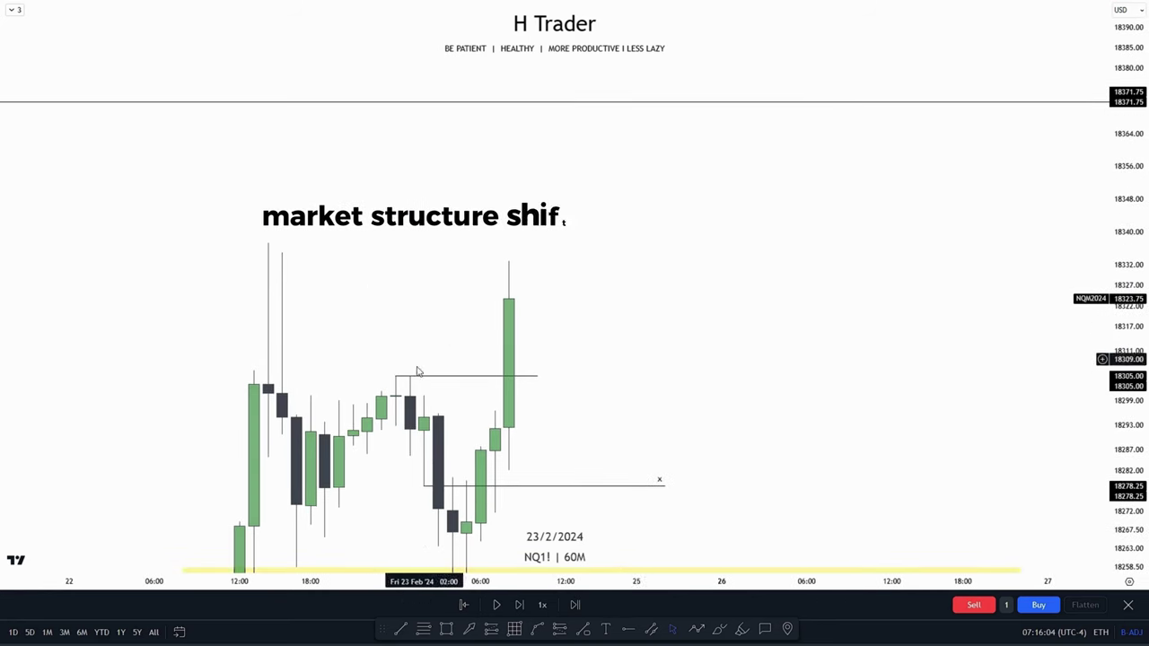
Draw a curve from 01:00 to 08:00 on 23 February, bend it down beneath the swing low, and delete it.
{"action": "left_click", "coordinate": [538, 631]}
{"action": "left_click", "coordinate": [403, 370]}
{"action": "left_click", "coordinate": [502, 377]}
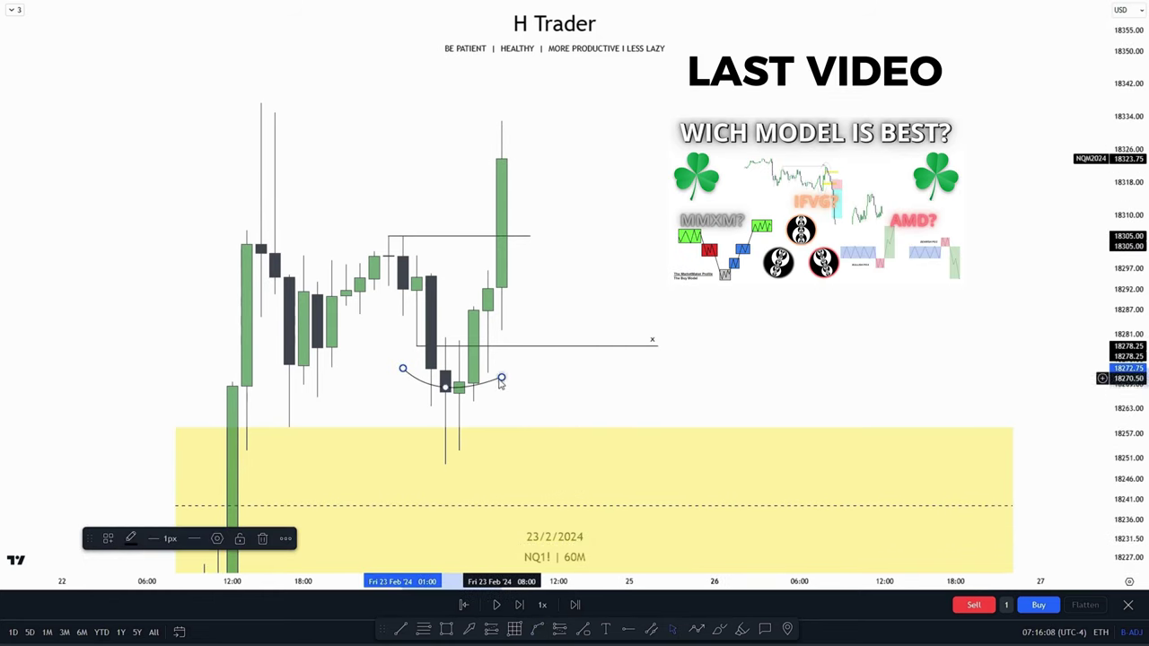
{"action": "left_click", "coordinate": [451, 517]}
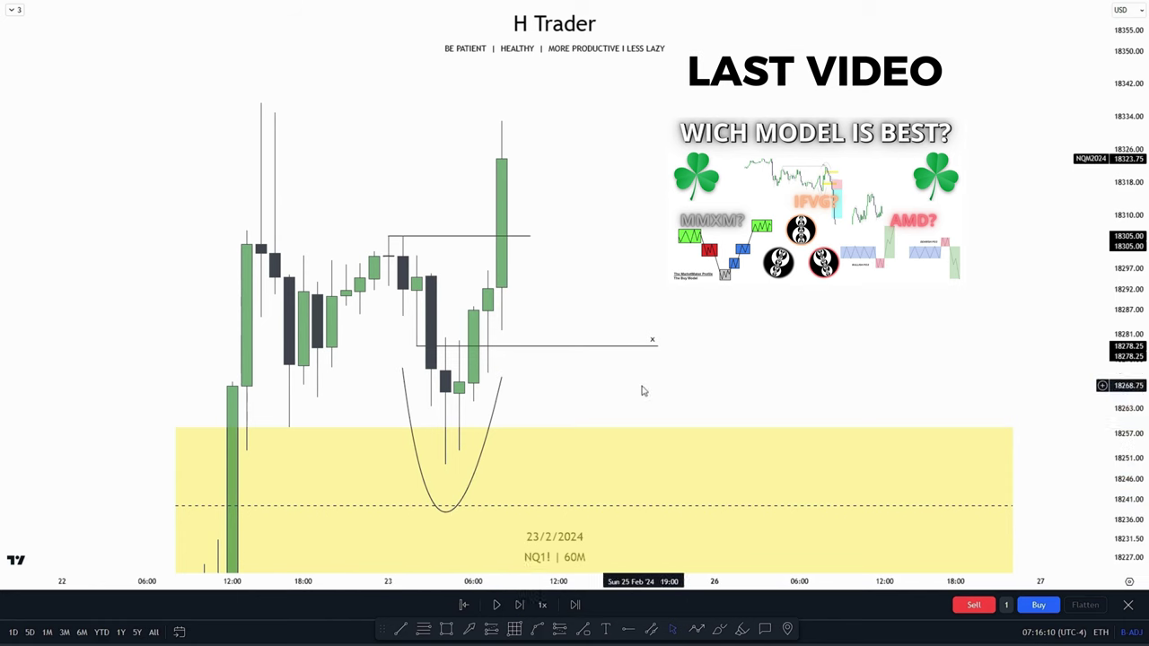
{"action": "left_click", "coordinate": [495, 404]}
{"action": "key", "text": "Delete"}
Draw a horizontal line at 18279.50 from the 23 February 05:00 high and remove the X line at 18278.25.
{"action": "left_click_drag", "start_coordinate": [572, 395], "coordinate": [551, 419]}
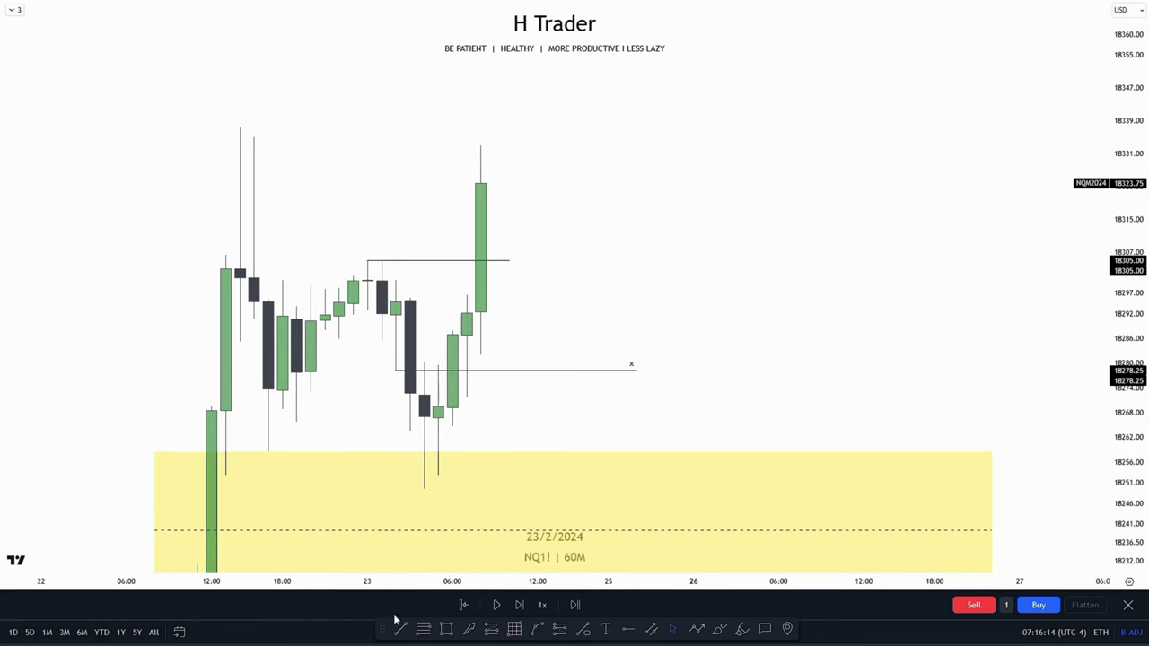
{"action": "left_click", "coordinate": [401, 628]}
{"action": "left_click", "coordinate": [440, 369]}
{"action": "left_click", "coordinate": [629, 367]}
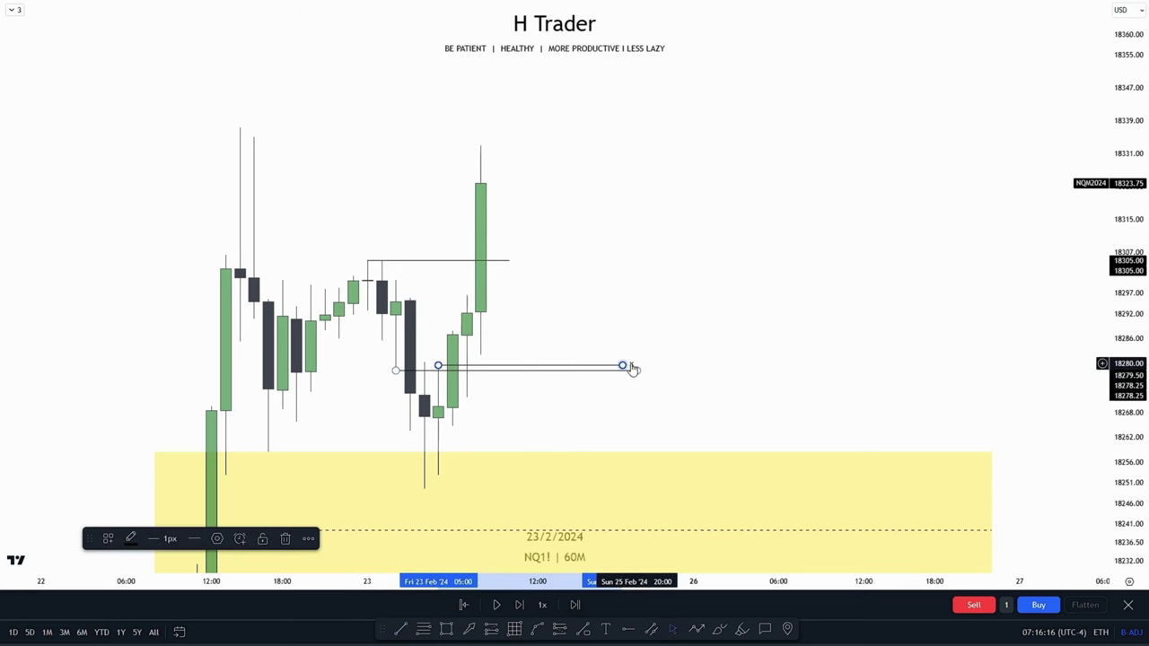
{"action": "left_click", "coordinate": [605, 419]}
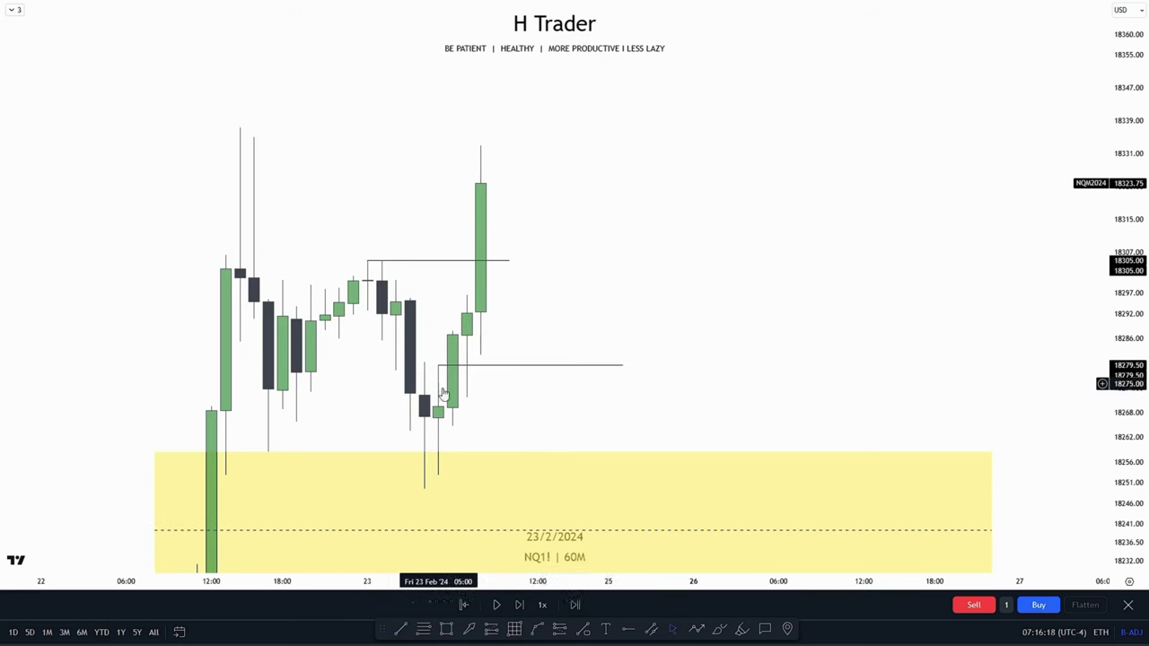
Examine the 60-minute rally from the 18279.50 line through the 18305.00 line towards the DOL at 18371.75.
{"action": "left_click_drag", "start_coordinate": [539, 331], "coordinate": [556, 396]}
{"action": "left_click_drag", "start_coordinate": [592, 227], "coordinate": [597, 247]}
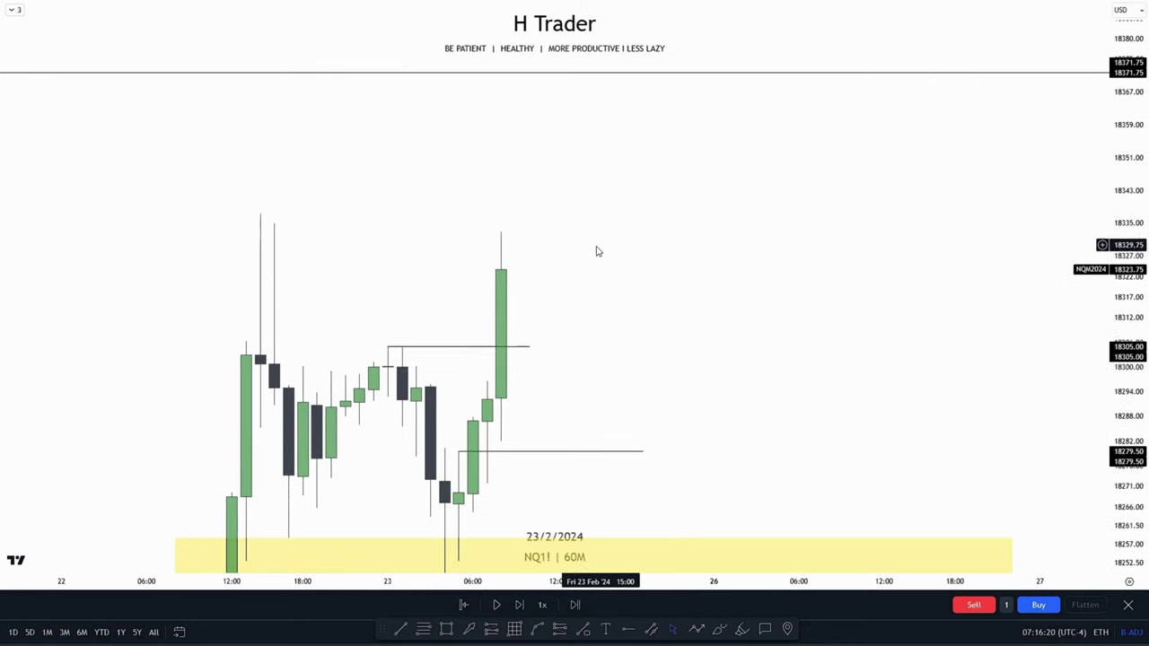
{"action": "left_click_drag", "start_coordinate": [1147, 346], "coordinate": [1140, 300]}
{"action": "left_click_drag", "start_coordinate": [704, 328], "coordinate": [735, 313]}
{"action": "left_click_drag", "start_coordinate": [620, 289], "coordinate": [598, 311]}
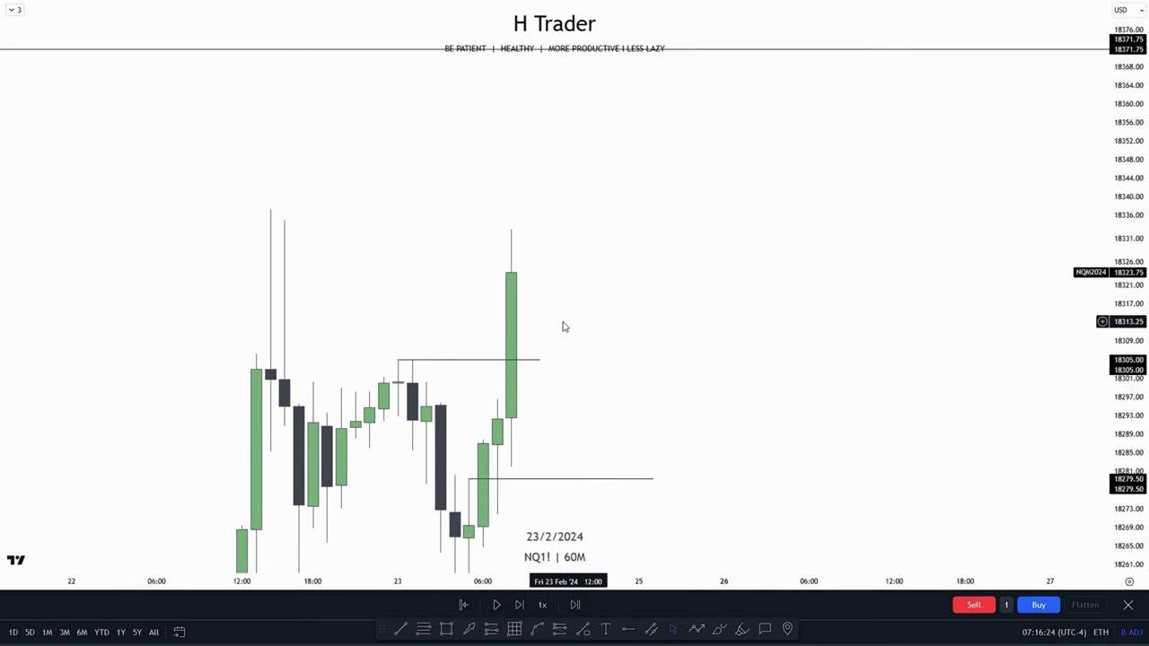
{"action": "left_click_drag", "start_coordinate": [1128, 289], "coordinate": [1126, 314]}
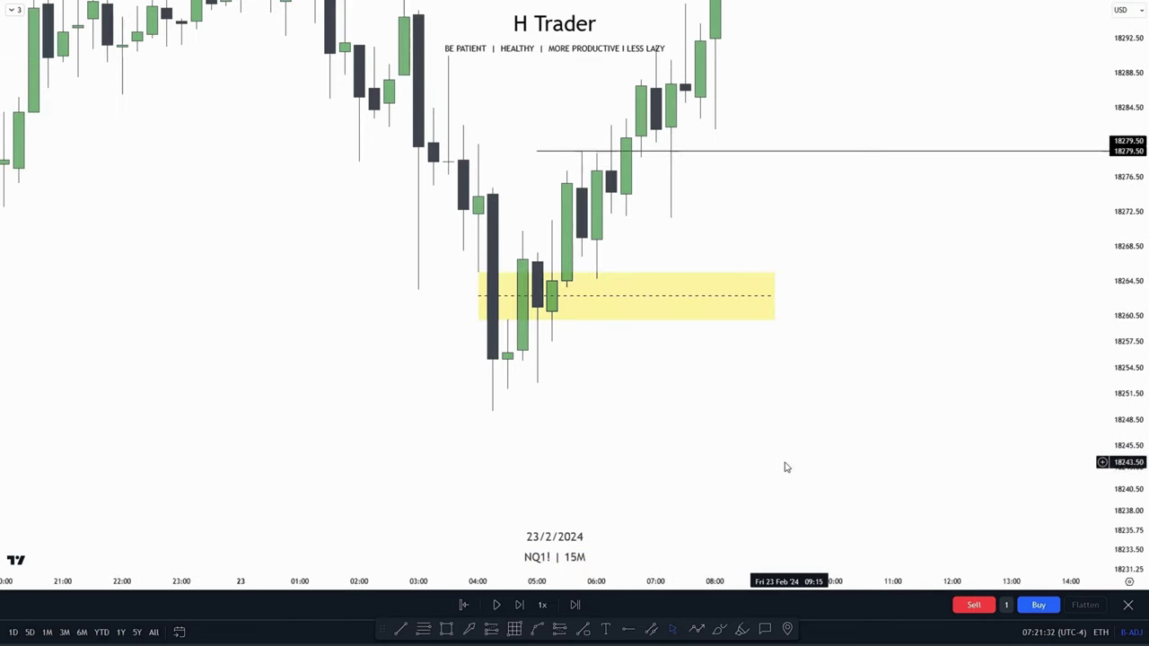
On the 15-minute chart, mark the gap from about 18252.75 to 18247 with a rectangle from 22 February 12:30 to 23 February 07:30.
{"action": "scroll", "coordinate": [773, 461], "scroll_direction": "down", "scroll_amount": 1}
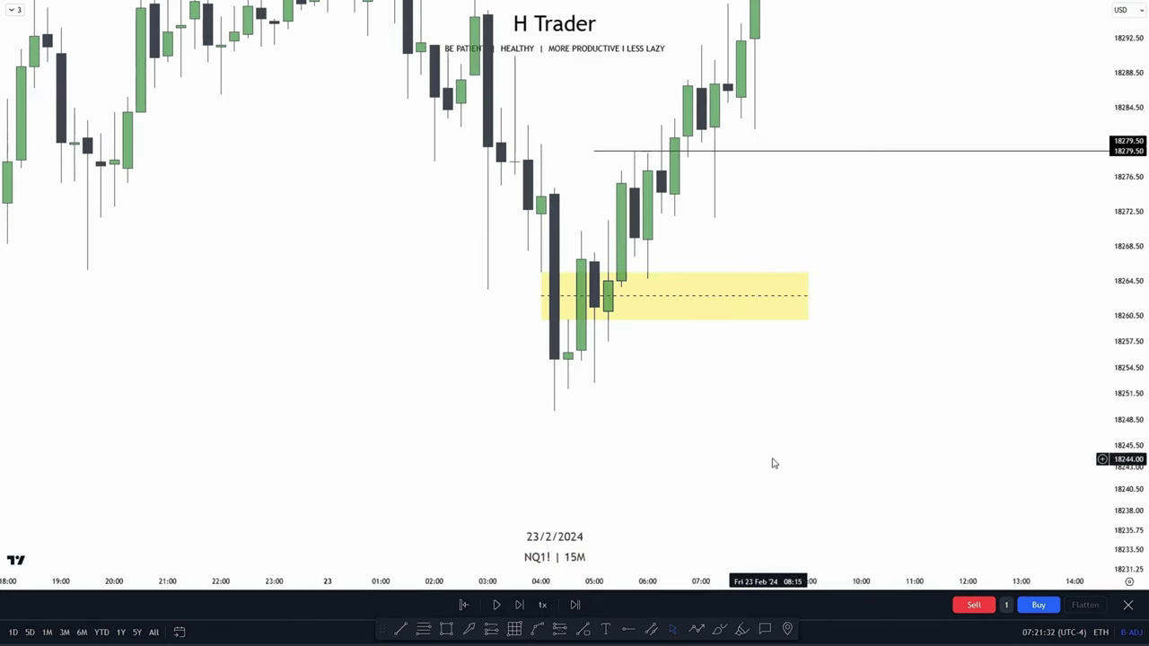
{"action": "scroll", "coordinate": [575, 431], "scroll_direction": "down", "scroll_amount": 2}
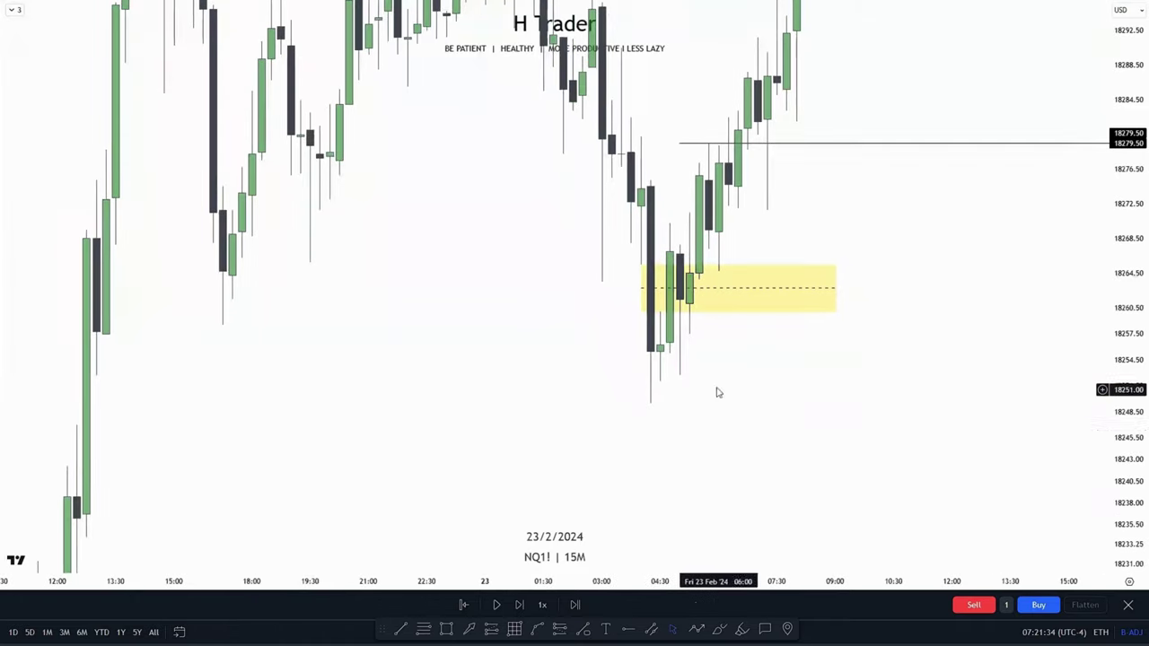
{"action": "left_click_drag", "start_coordinate": [492, 441], "coordinate": [498, 447]}
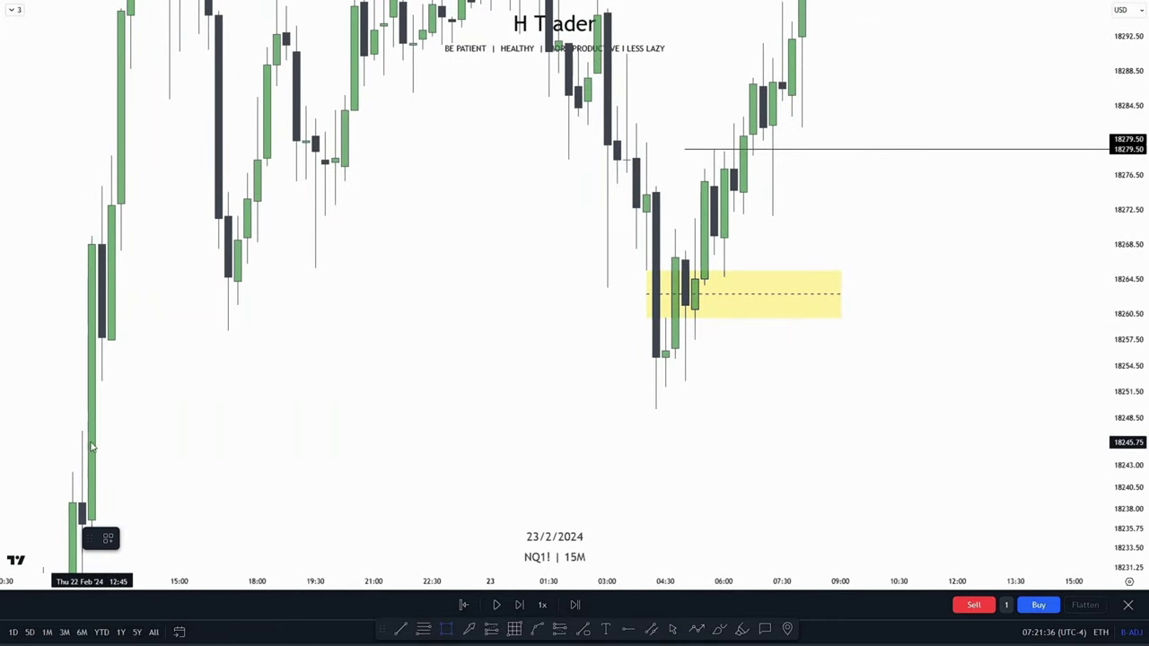
{"action": "mouse_move", "coordinate": [80, 436]}
{"action": "left_mouse_down"}
{"action": "mouse_move", "coordinate": [102, 382]}
{"action": "mouse_move", "coordinate": [770, 485]}
{"action": "left_mouse_up"}
{"action": "left_click", "coordinate": [769, 485]}
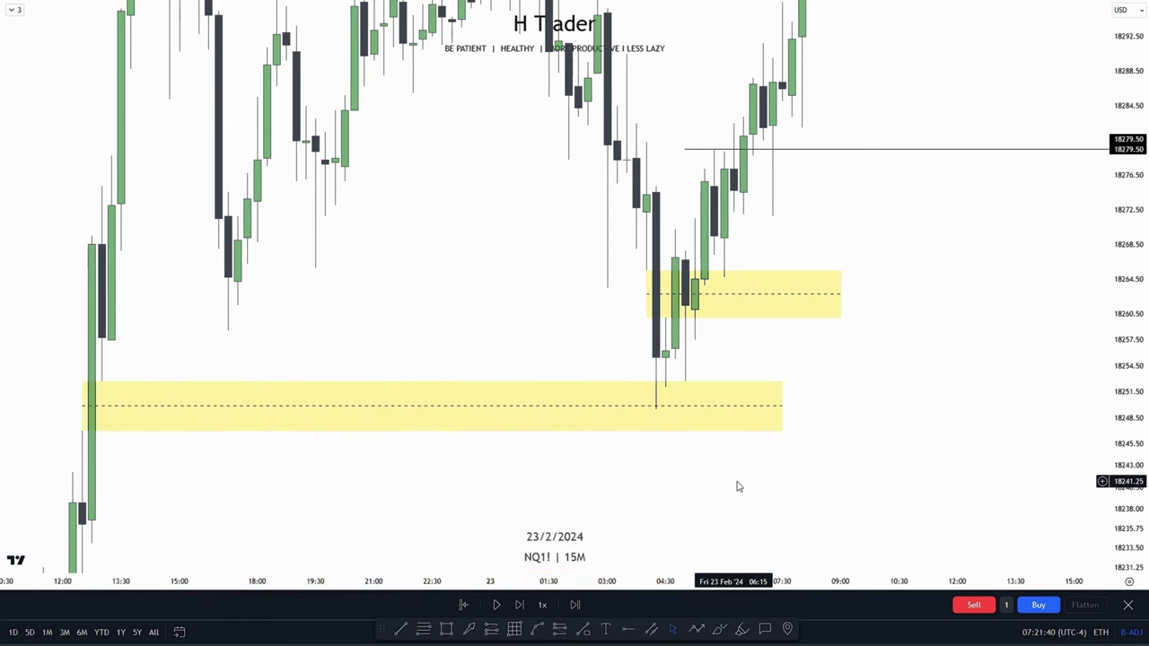
Inspect the 15-minute candles reacting at the two yellow zones and delete the lower rectangle.
{"action": "scroll", "coordinate": [742, 487], "scroll_direction": "up", "scroll_amount": 2}
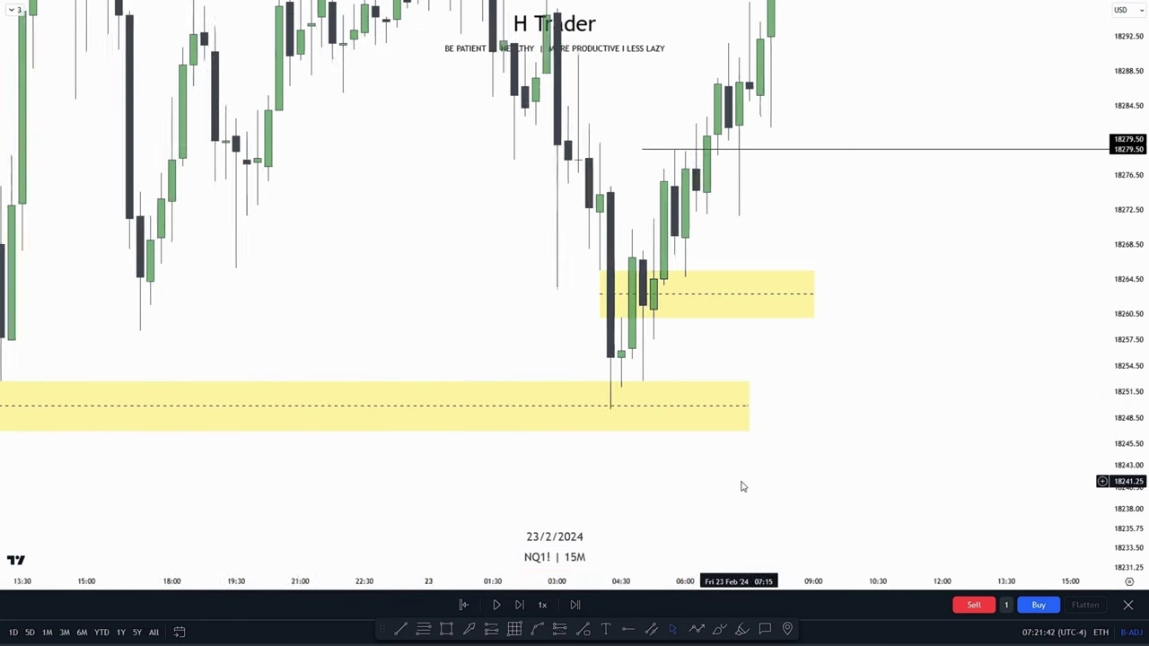
{"action": "left_click_drag", "start_coordinate": [728, 468], "coordinate": [835, 467]}
{"action": "left_click_drag", "start_coordinate": [1129, 430], "coordinate": [1129, 368]}
{"action": "scroll", "coordinate": [916, 416], "scroll_direction": "up", "scroll_amount": 3}
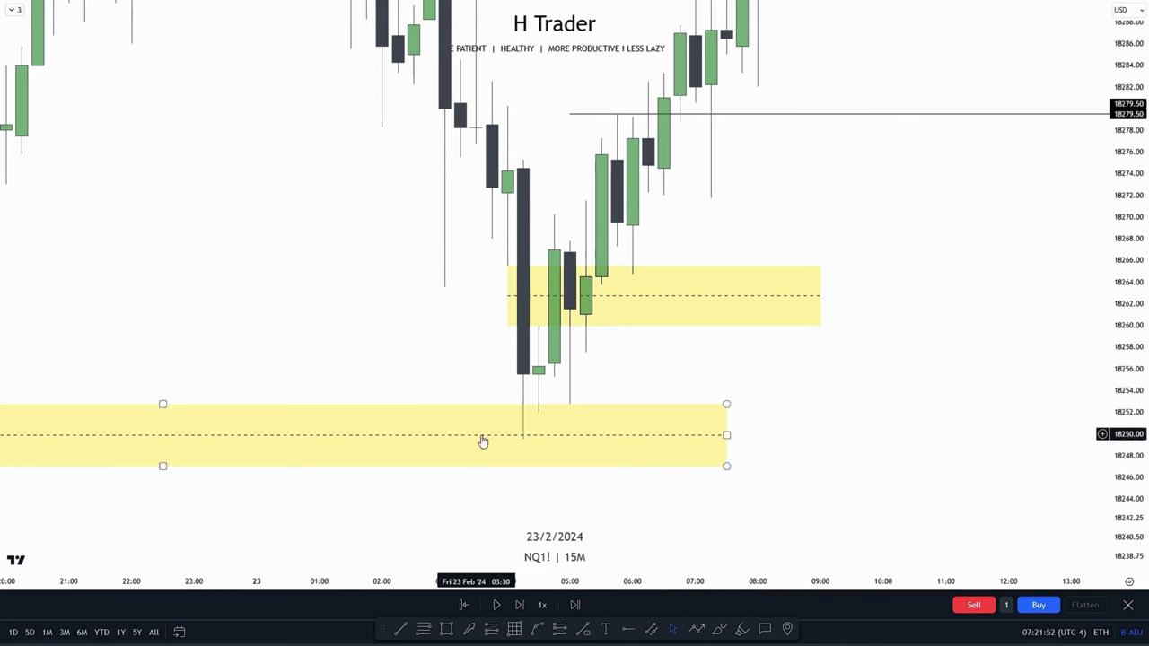
{"action": "key", "text": "Delete"}
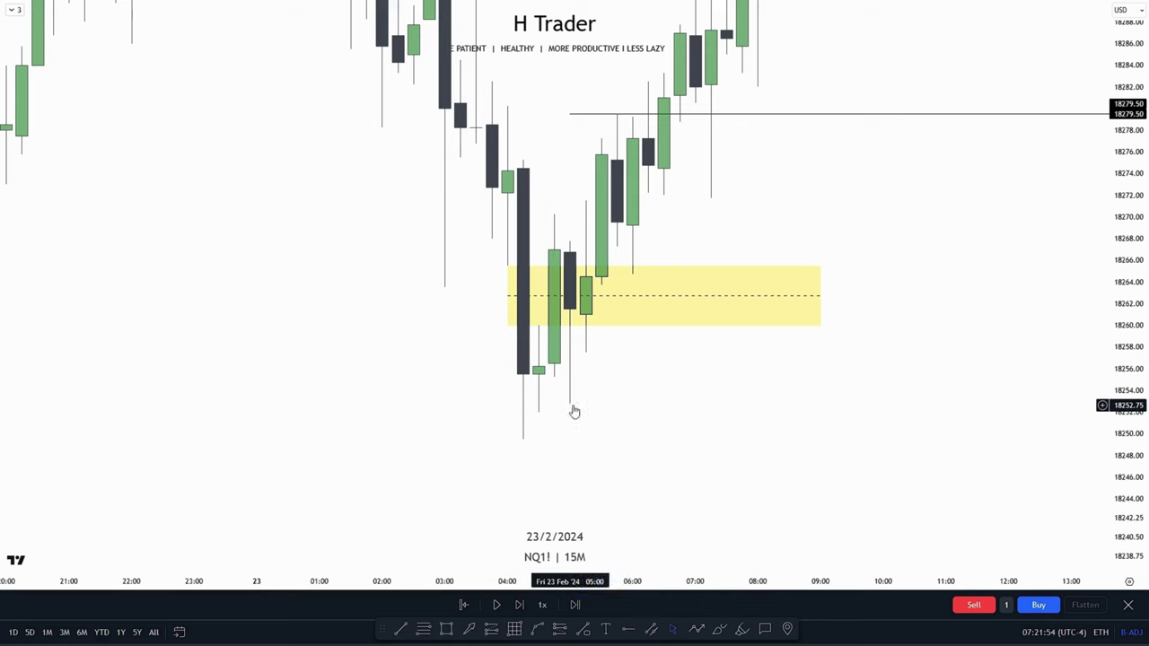
Place a long position from 23 February 04:00 with its entry at 18265.50 and its stop at the 18249.50 low.
{"action": "left_click", "coordinate": [491, 628]}
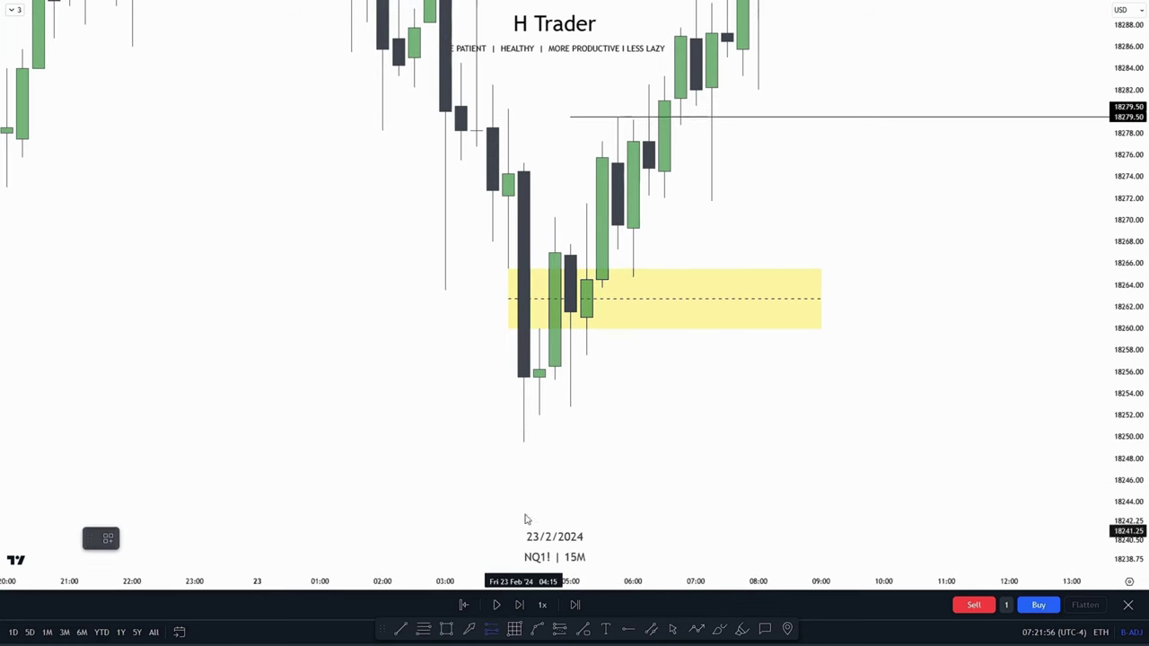
{"action": "left_click", "coordinate": [506, 269]}
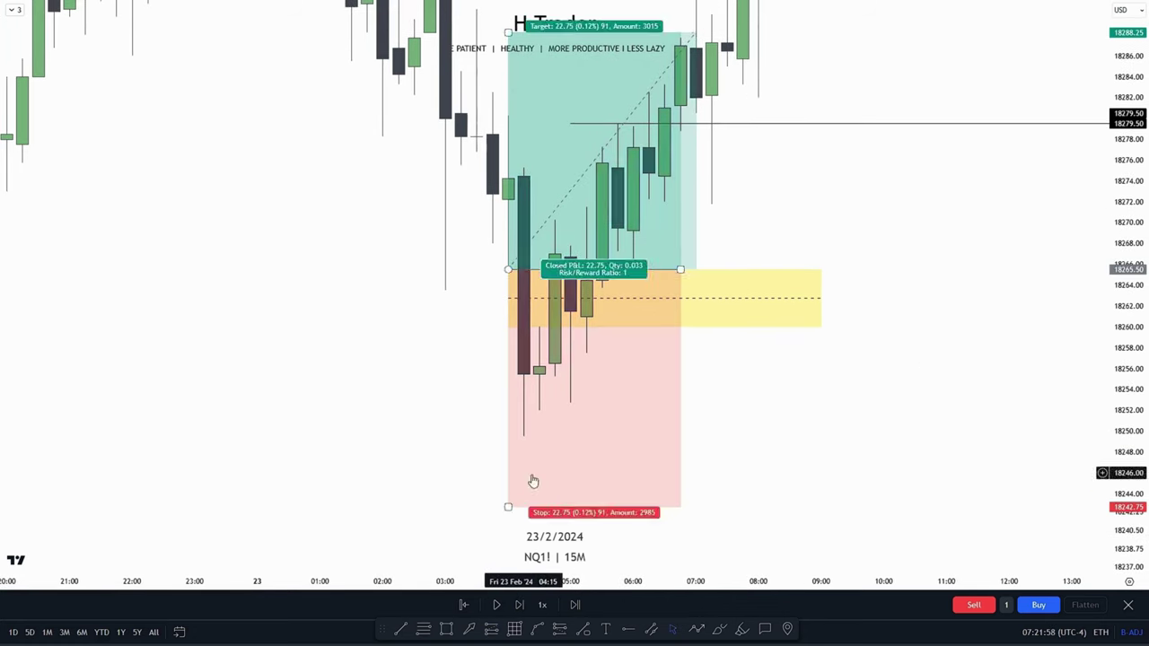
{"action": "left_click_drag", "start_coordinate": [507, 508], "coordinate": [524, 449]}
{"action": "left_click", "coordinate": [585, 473]}
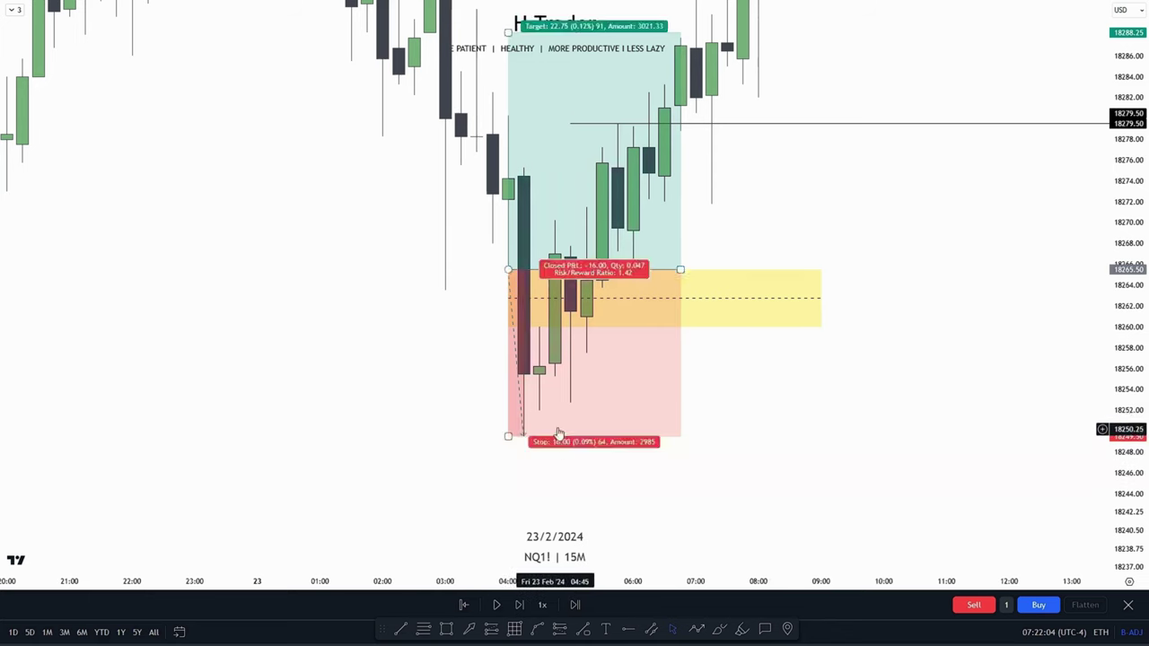
Extend the long position's target to the horizontal line at 18305.00.
{"action": "left_click_drag", "start_coordinate": [868, 416], "coordinate": [874, 474]}
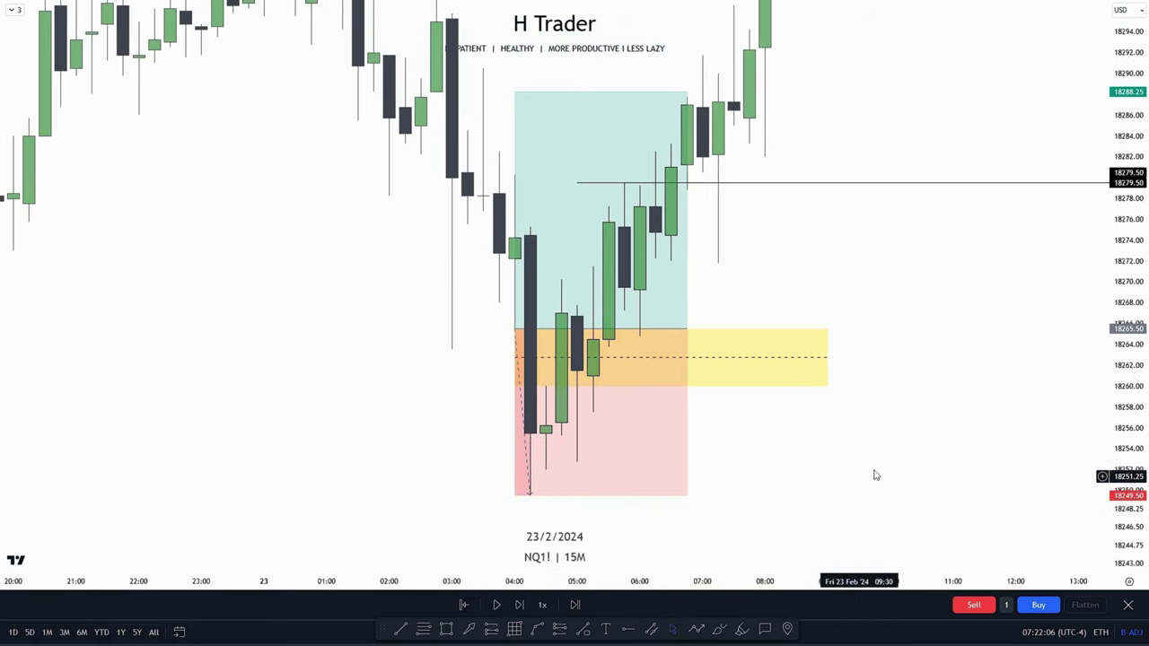
{"action": "left_click_drag", "start_coordinate": [1128, 337], "coordinate": [1126, 435]}
{"action": "scroll", "coordinate": [898, 473], "scroll_direction": "down", "scroll_amount": 3}
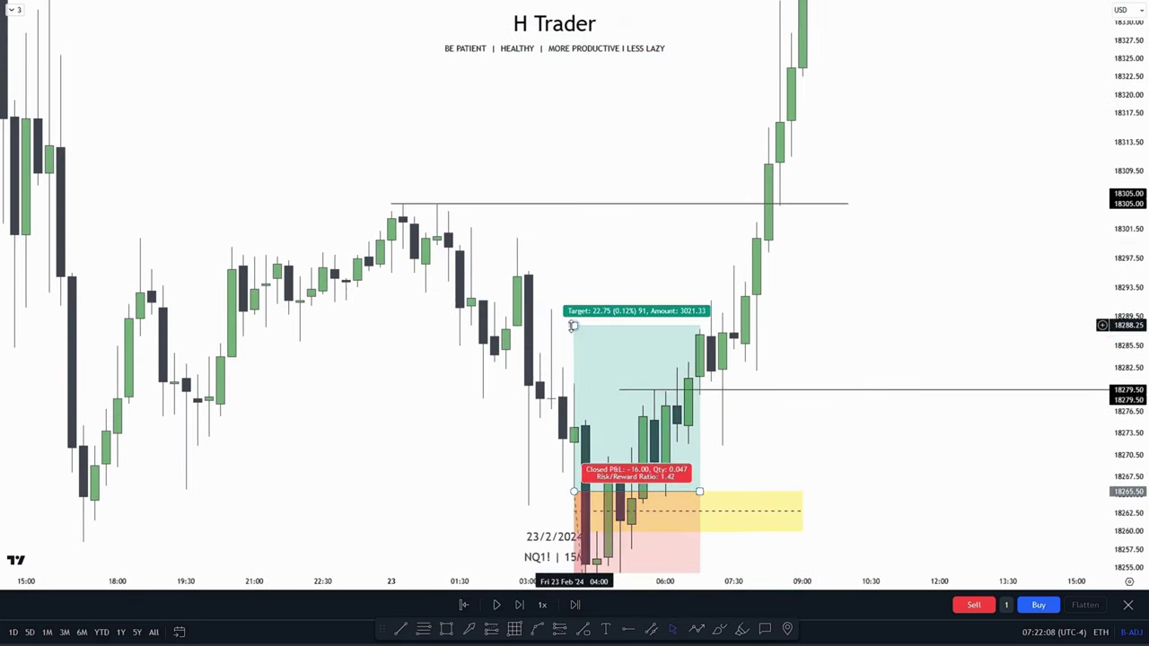
{"action": "left_click_drag", "start_coordinate": [572, 323], "coordinate": [574, 237]}
{"action": "left_click_drag", "start_coordinate": [409, 242], "coordinate": [399, 198]}
{"action": "left_click_drag", "start_coordinate": [913, 279], "coordinate": [863, 230]}
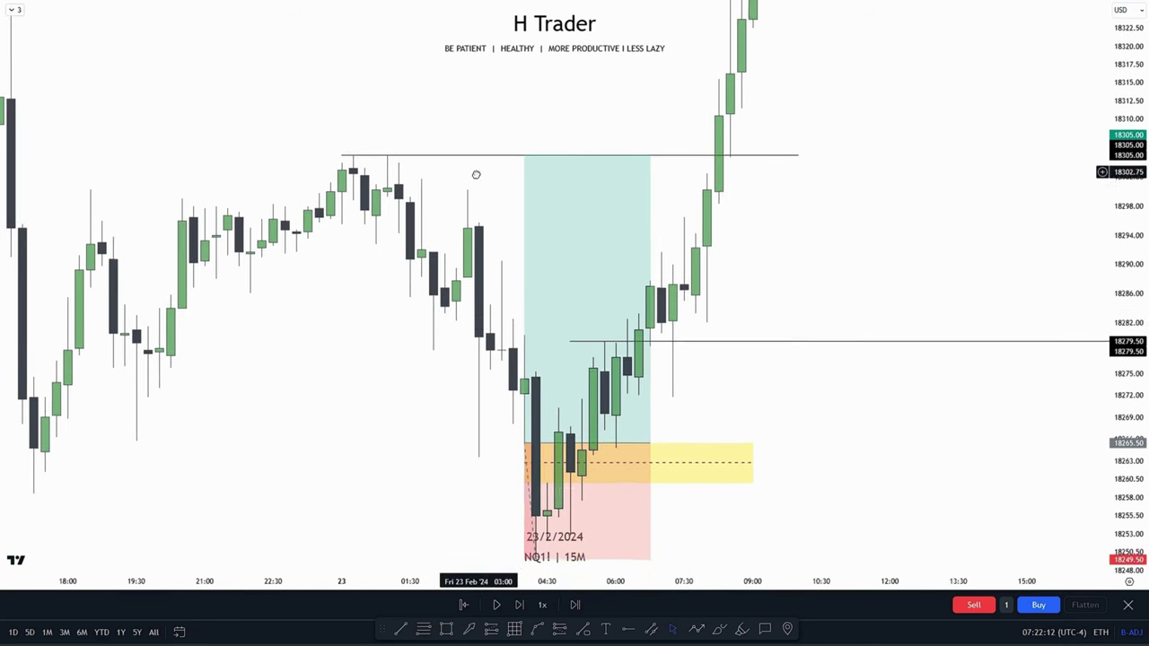
Examine the 15-minute rally beyond the 18305.00 line towards the 18371.75 level and that level's origin on 12 February.
{"action": "left_click_drag", "start_coordinate": [475, 175], "coordinate": [476, 217]}
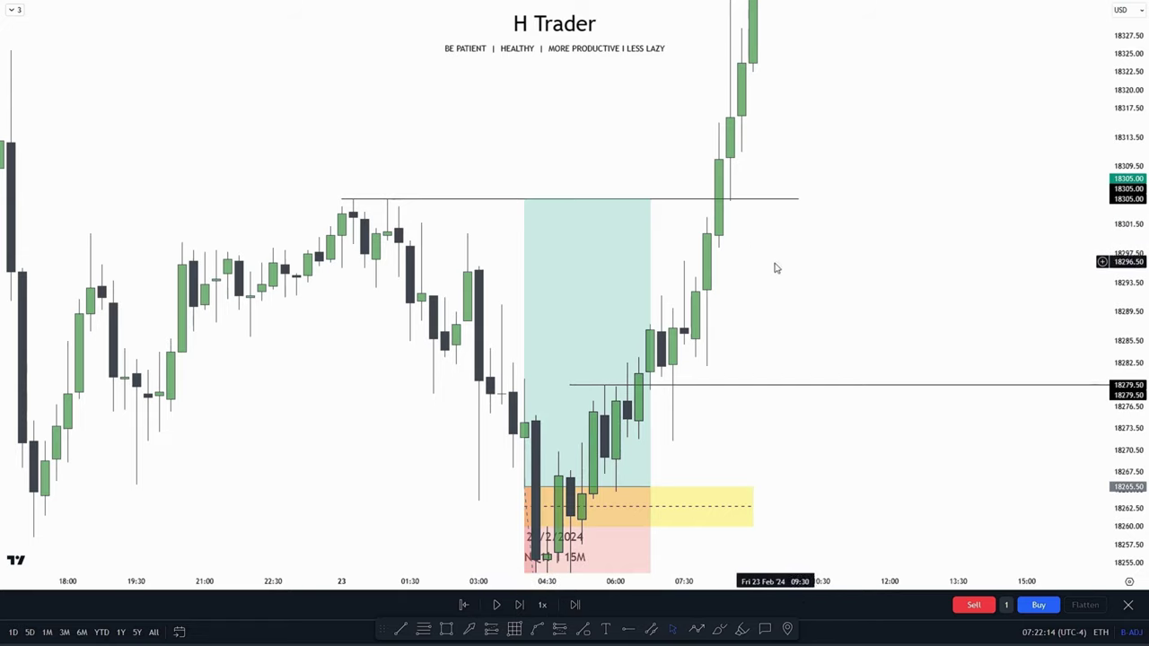
{"action": "left_click_drag", "start_coordinate": [1146, 270], "coordinate": [1146, 276]}
{"action": "left_click_drag", "start_coordinate": [924, 468], "coordinate": [897, 446]}
{"action": "left_click_drag", "start_coordinate": [1067, 226], "coordinate": [1039, 339]}
{"action": "left_click_drag", "start_coordinate": [1140, 216], "coordinate": [1140, 277]}
{"action": "scroll", "coordinate": [973, 190], "scroll_direction": "down", "scroll_amount": 2}
{"action": "scroll", "coordinate": [975, 193], "scroll_direction": "down", "scroll_amount": 10}
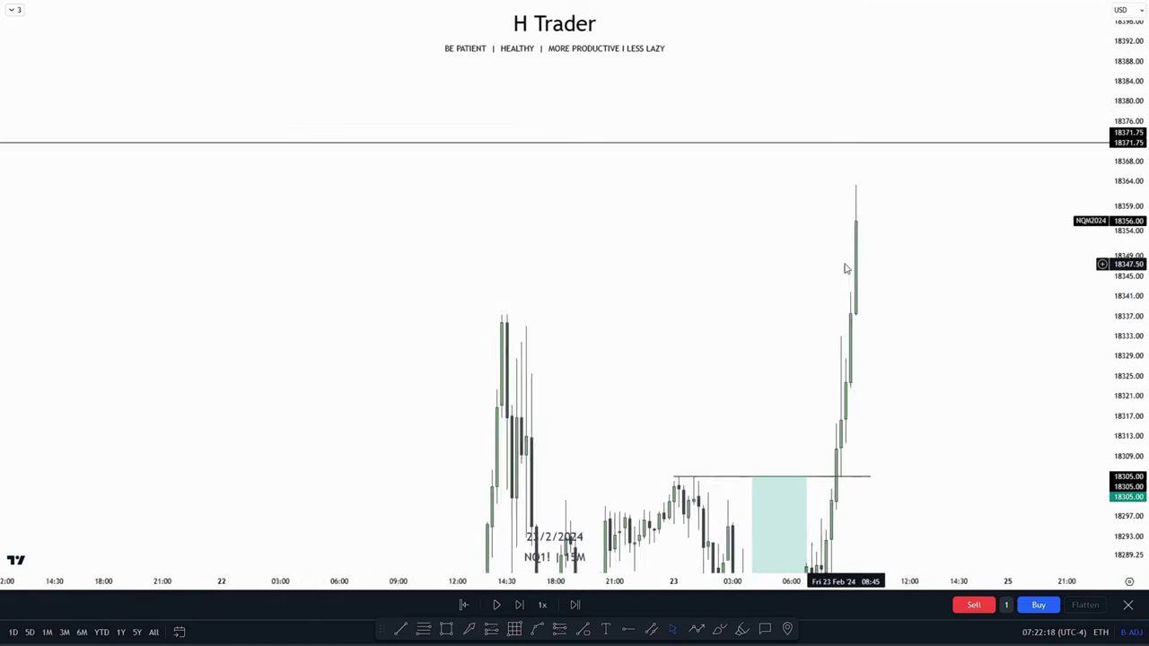
{"action": "scroll", "coordinate": [783, 252], "scroll_direction": "down", "scroll_amount": 7}
{"action": "scroll", "coordinate": [679, 241], "scroll_direction": "up", "scroll_amount": 8}
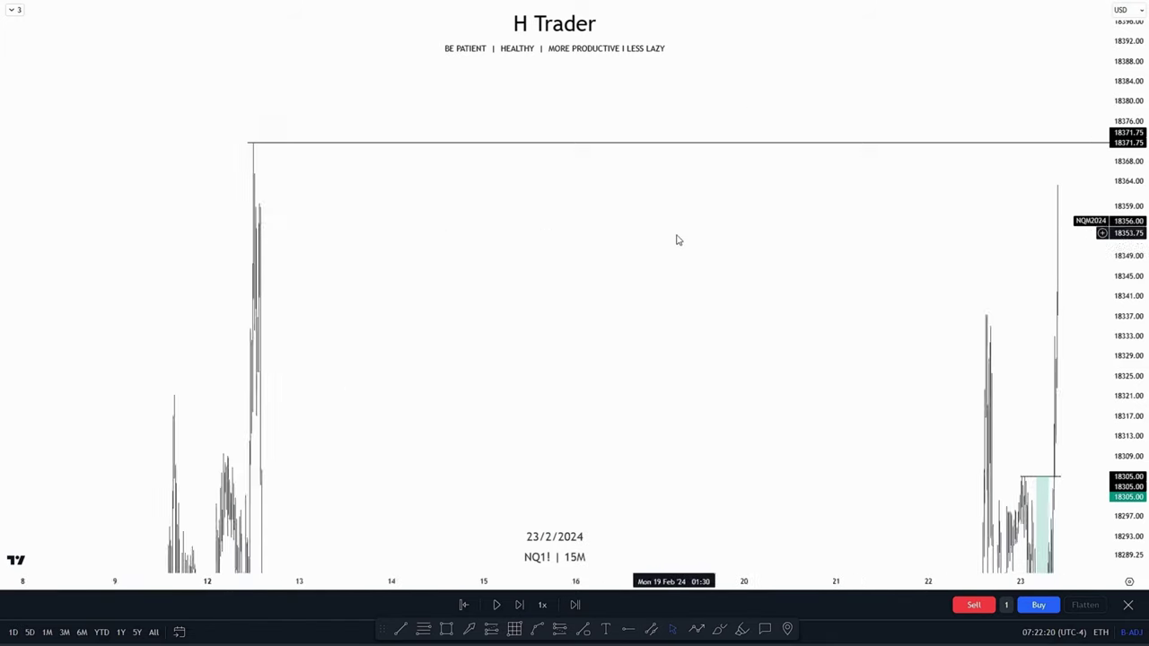
{"action": "scroll", "coordinate": [681, 248], "scroll_direction": "up", "scroll_amount": 10}
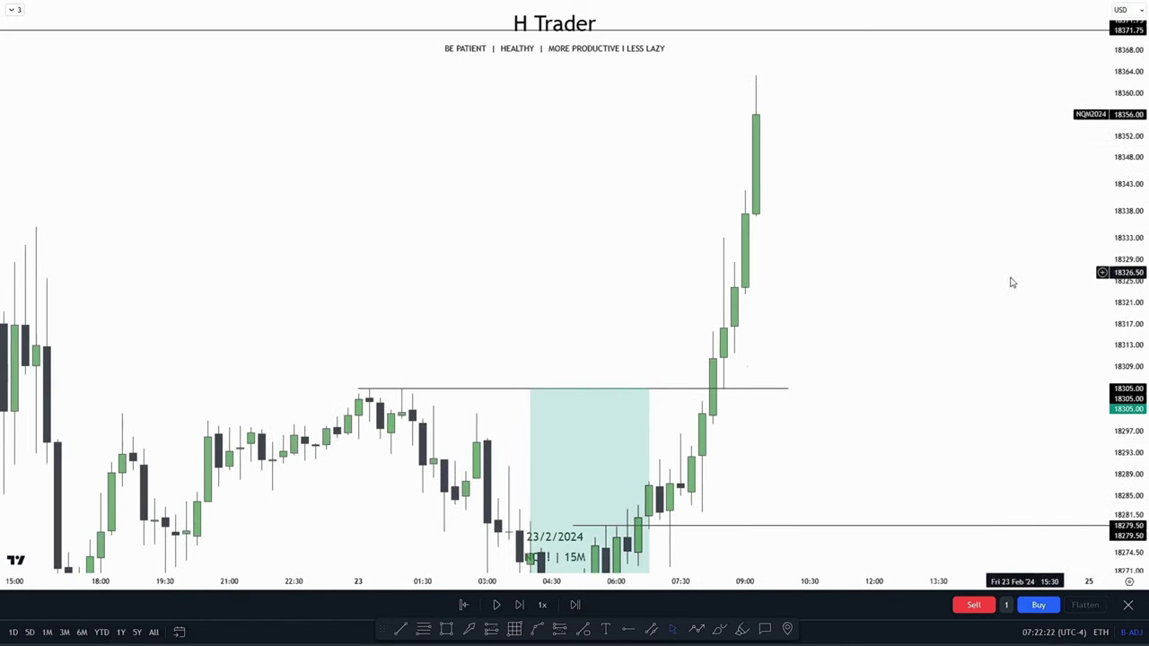
Delete the long position from the 15-minute chart.
{"action": "key", "text": "Delete"}
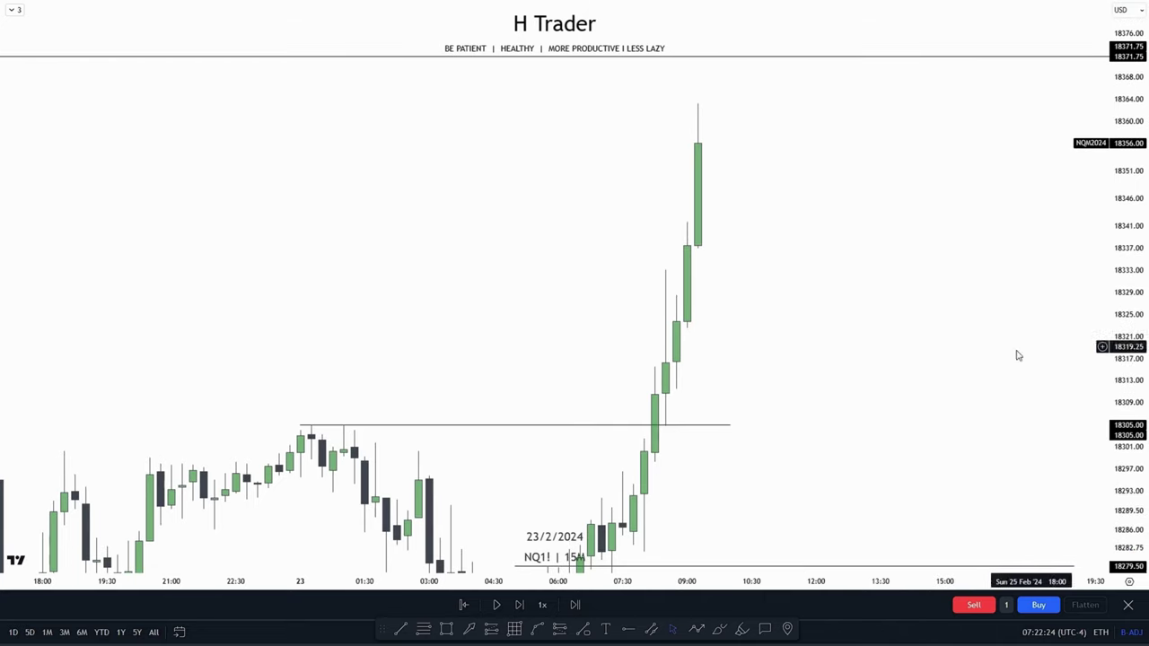
{"action": "scroll", "coordinate": [739, 387], "scroll_direction": "up", "scroll_amount": 4}
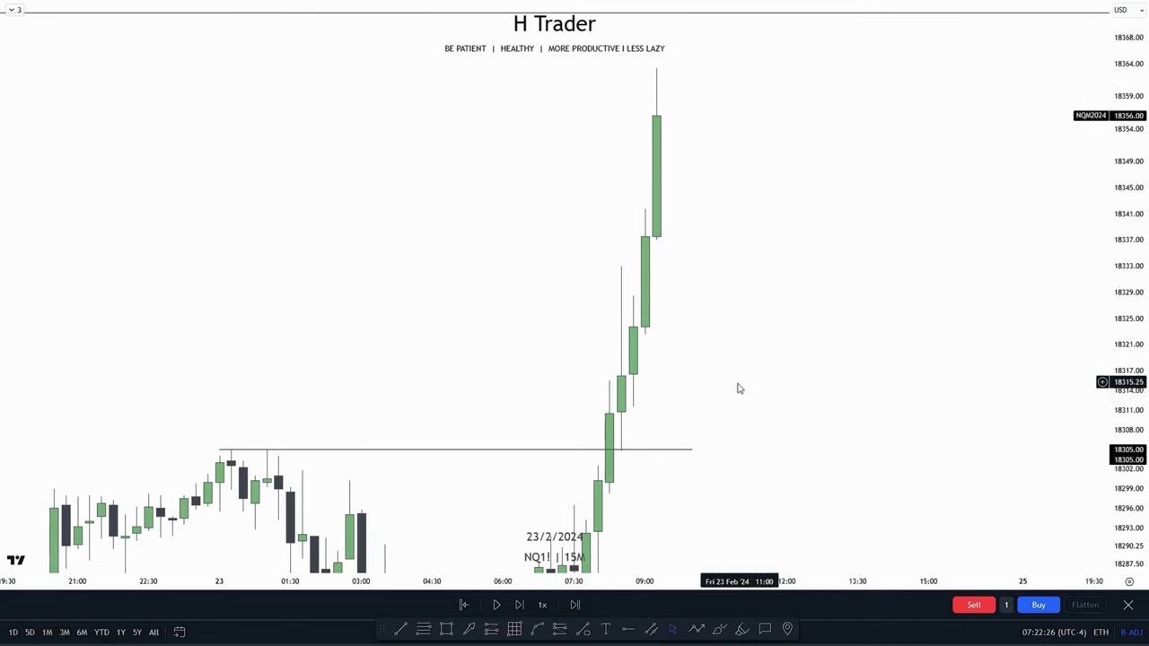
{"action": "scroll", "coordinate": [710, 372], "scroll_direction": "up", "scroll_amount": 2}
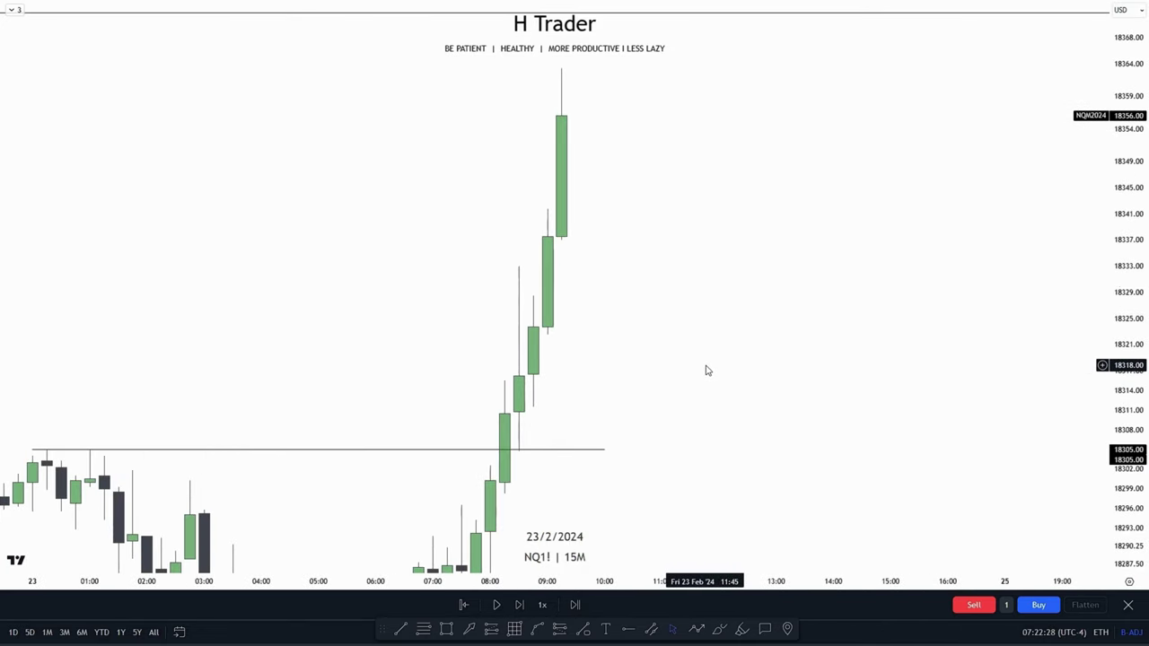
Mark the gap from about 18315.25 to 18321.50 with a rectangle from 08:25 to 09:55 on the 5-minute chart.
{"action": "left_click", "coordinate": [529, 384]}
{"action": "left_click", "coordinate": [622, 393]}
{"action": "left_click_drag", "start_coordinate": [560, 324], "coordinate": [559, 364]}
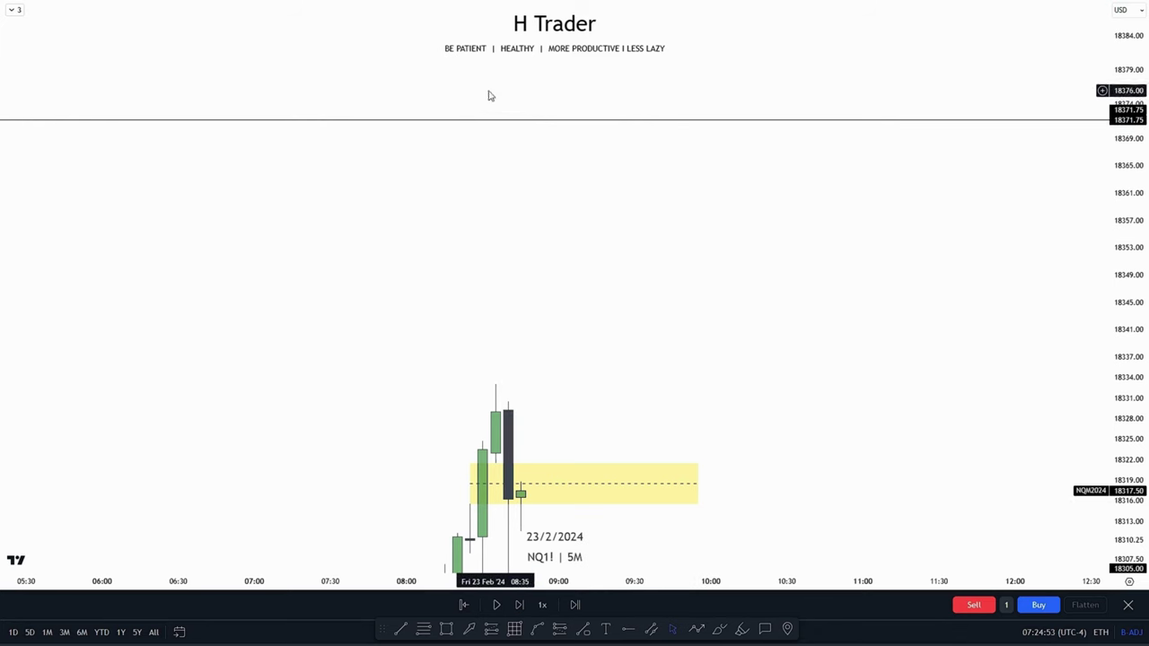
Try marking the small gap from 18306.75 to 18308.50 with a rectangle from 08:15 to 09:55 and delete it.
{"action": "left_click_drag", "start_coordinate": [715, 348], "coordinate": [729, 192]}
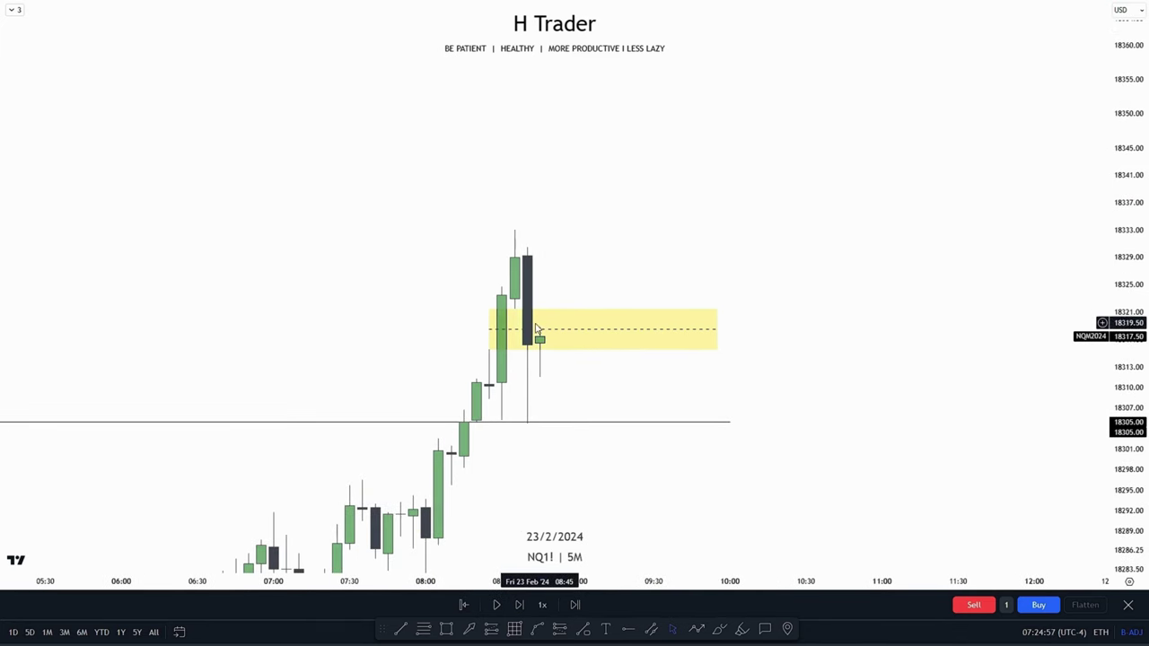
{"action": "left_click_drag", "start_coordinate": [512, 505], "coordinate": [496, 501]}
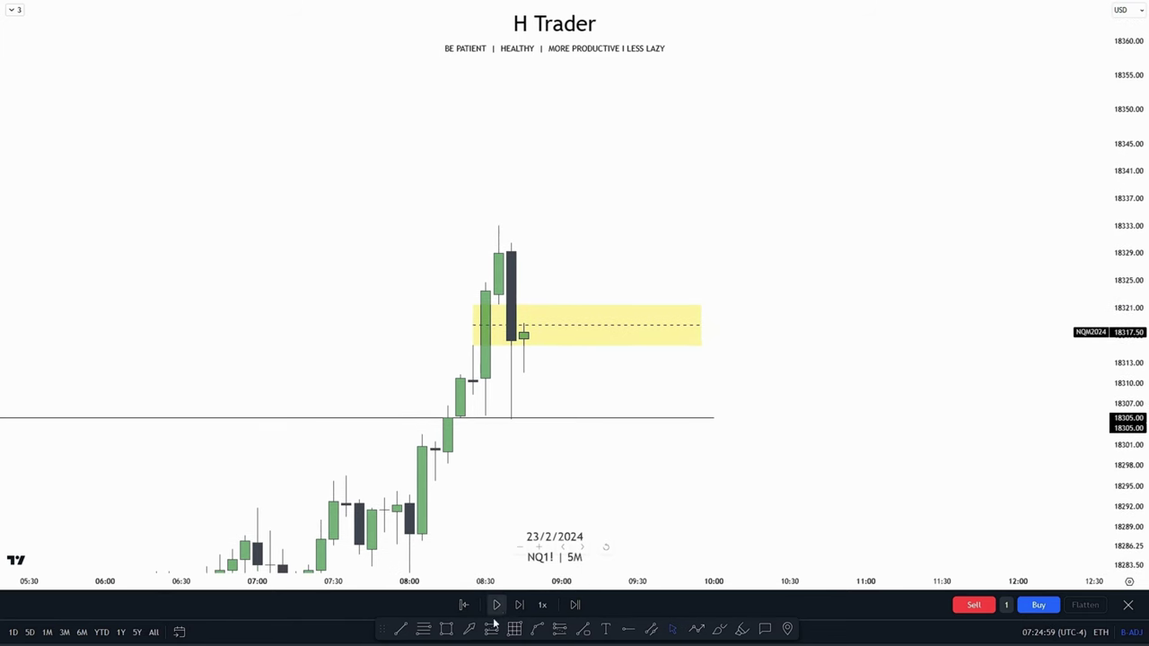
{"action": "left_click_drag", "start_coordinate": [449, 406], "coordinate": [701, 393]}
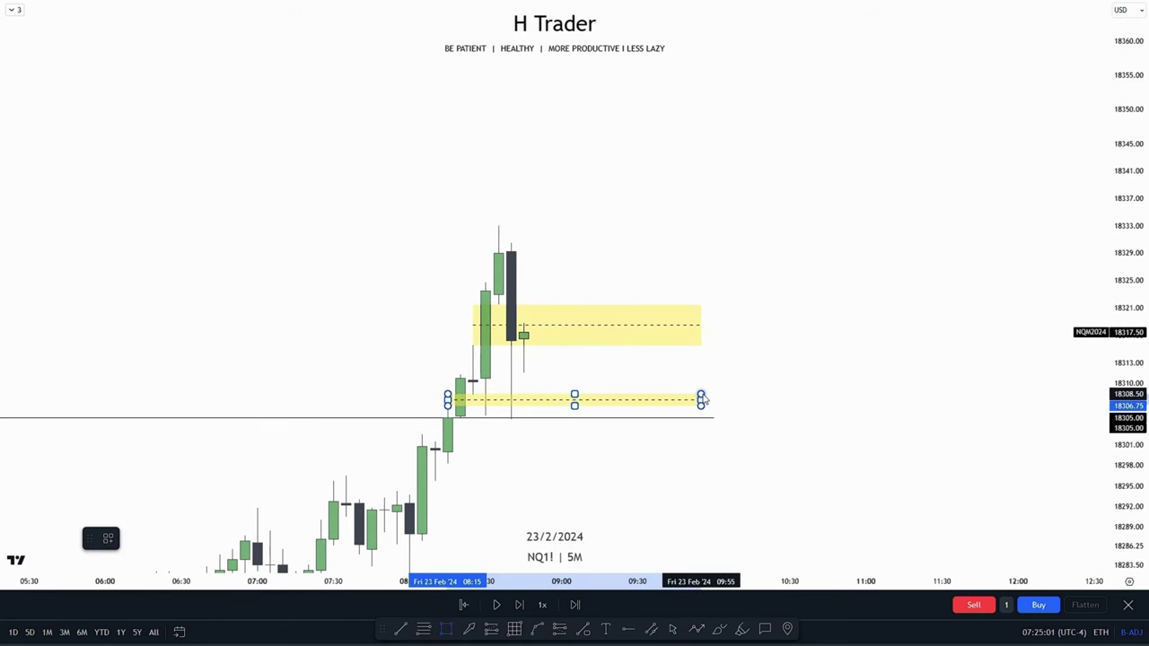
{"action": "key", "text": "Delete"}
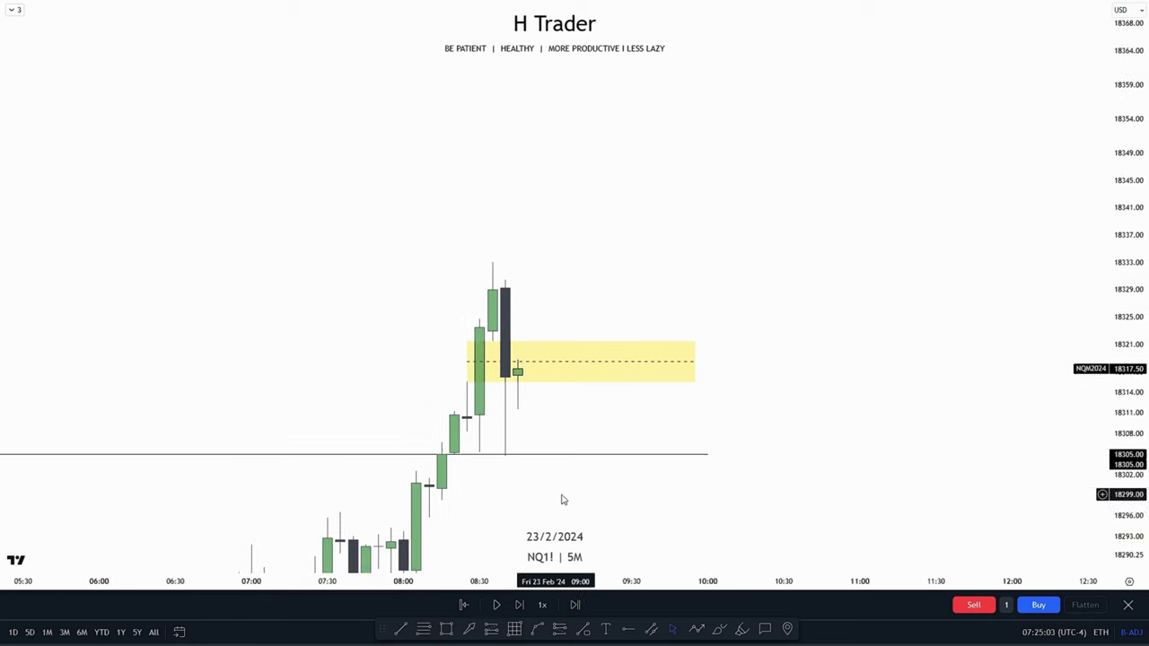
Inspect the 5-minute candles around the yellow zone and the 18305.00 line and switch to the 2-minute chart.
{"action": "left_click_drag", "start_coordinate": [557, 267], "coordinate": [643, 243]}
{"action": "left_click_drag", "start_coordinate": [1114, 231], "coordinate": [1110, 246]}
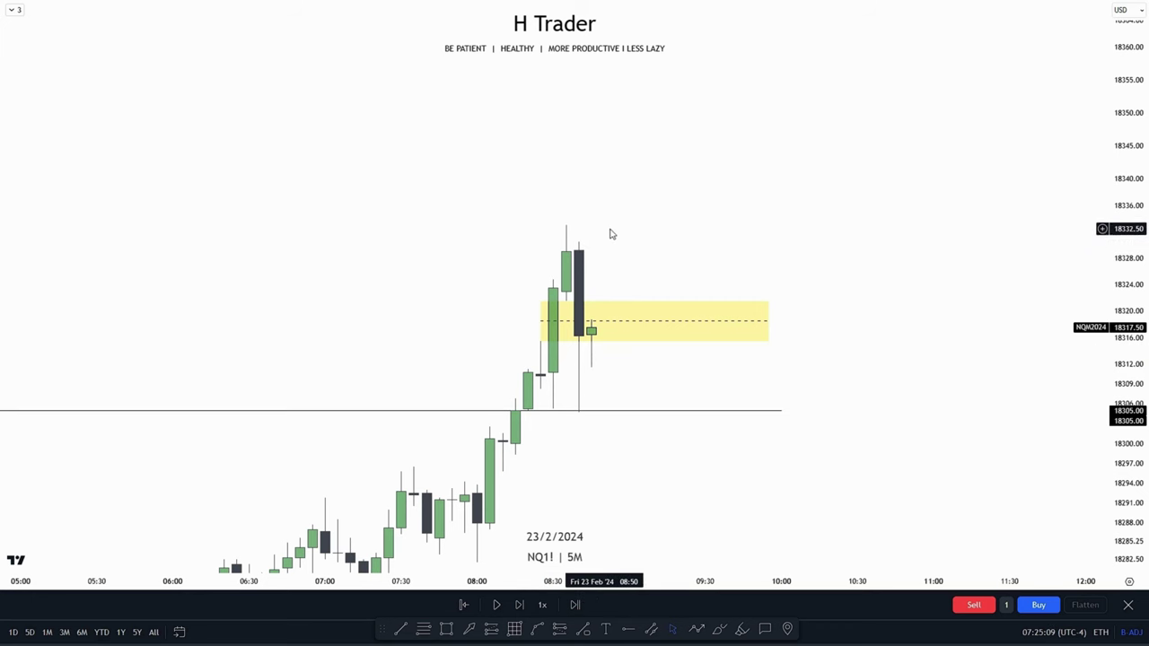
{"action": "left_click_drag", "start_coordinate": [630, 247], "coordinate": [619, 274]}
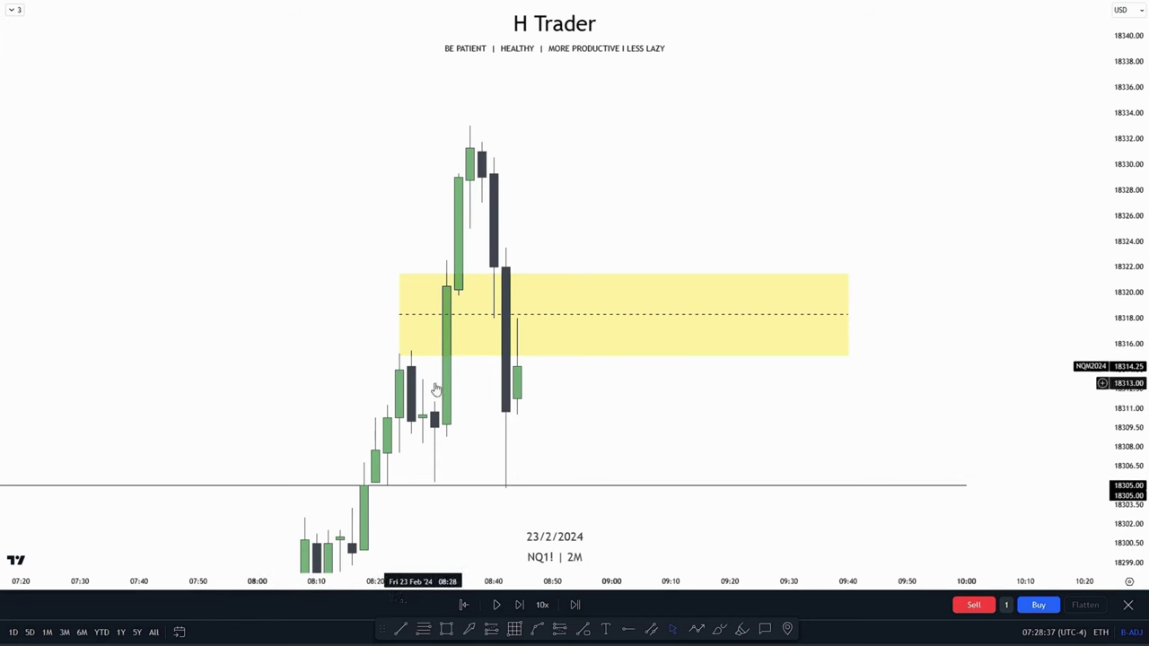
Draw a horizontal line at 18318.00 from the 08:40 candle's low to 09:10 on the 2-minute chart.
{"action": "left_click_drag", "start_coordinate": [610, 426], "coordinate": [587, 383]}
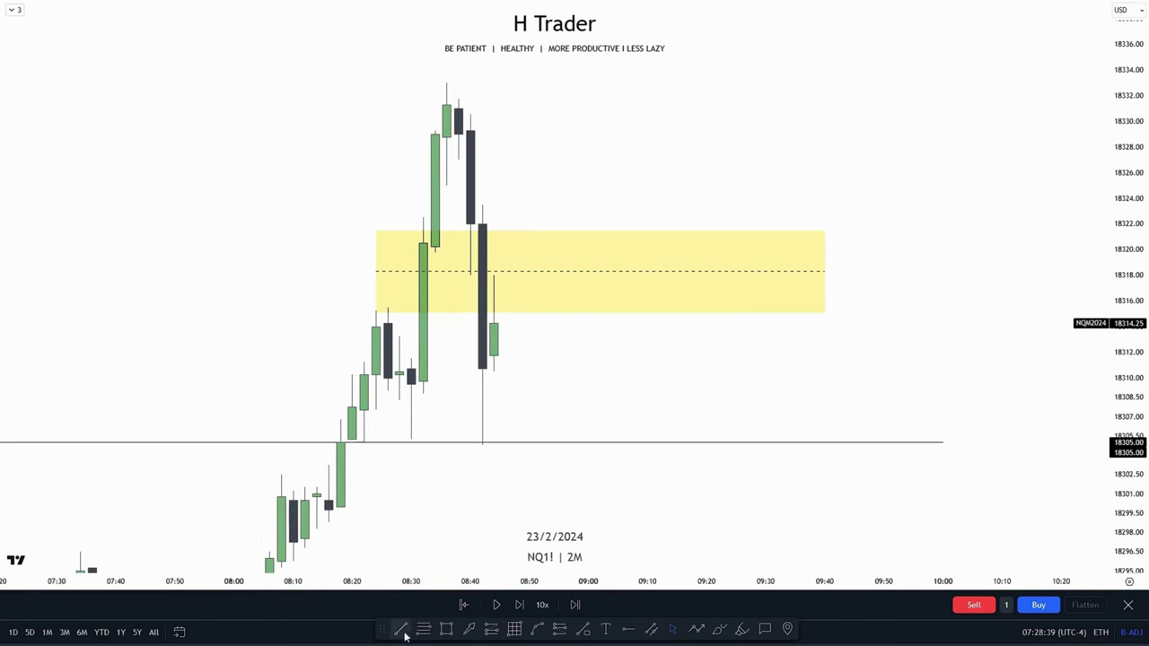
{"action": "left_click", "coordinate": [493, 444]}
{"action": "left_click", "coordinate": [522, 408]}
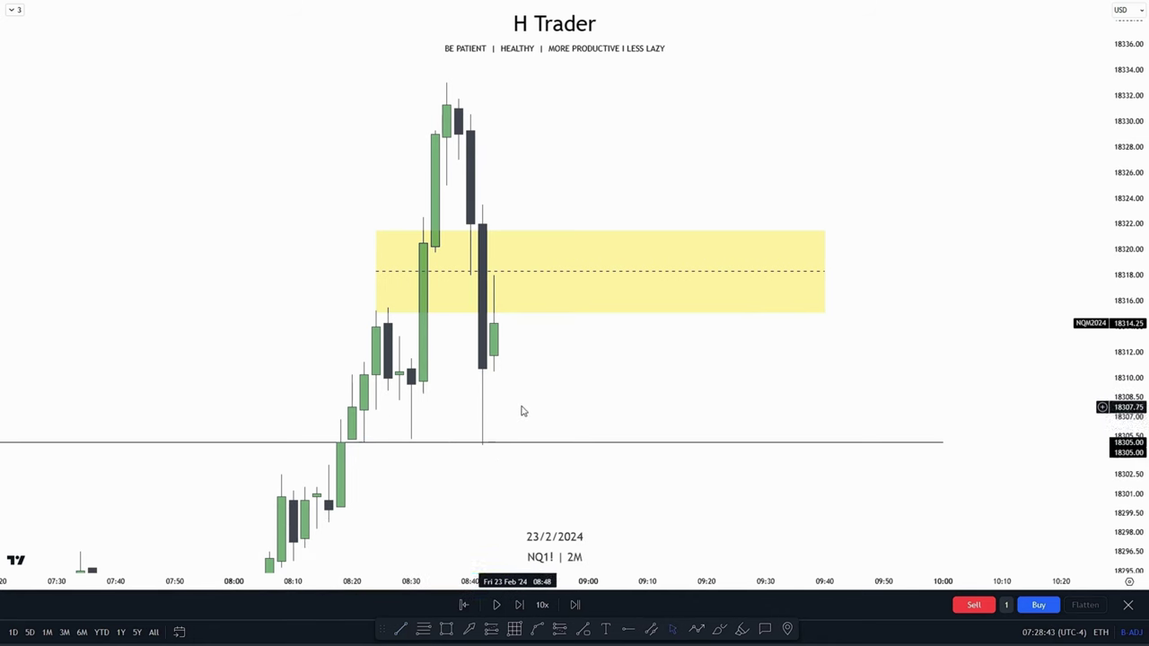
{"action": "left_click_drag", "start_coordinate": [564, 377], "coordinate": [550, 425]}
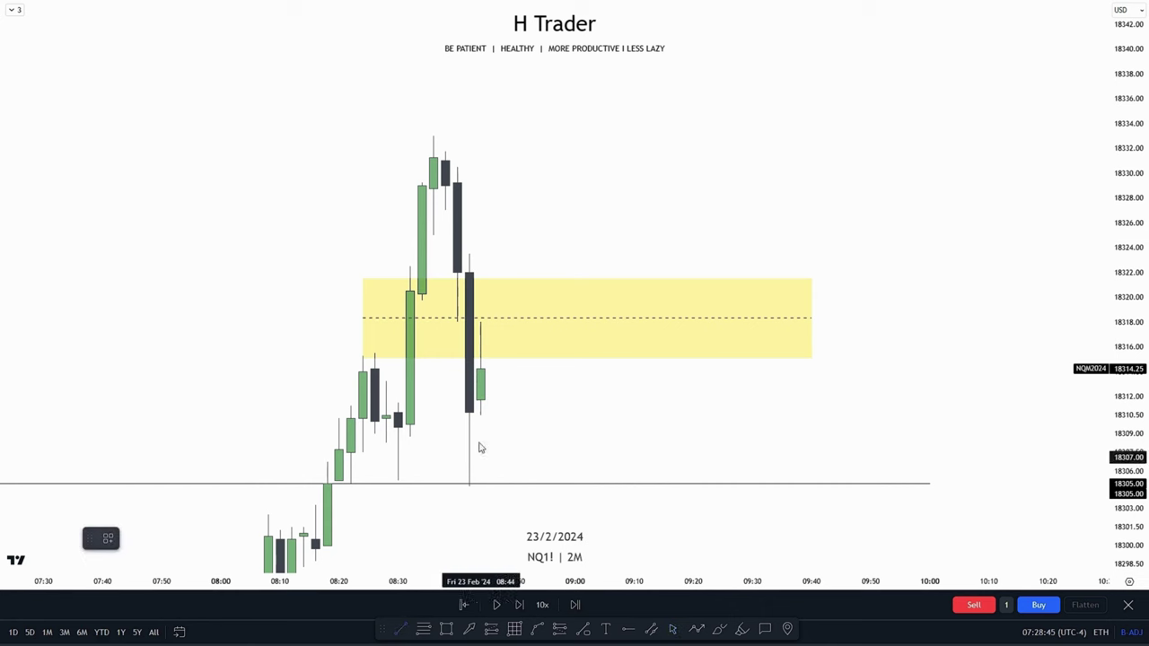
{"action": "left_click_drag", "start_coordinate": [457, 324], "coordinate": [634, 326]}
{"action": "left_click", "coordinate": [593, 413]}
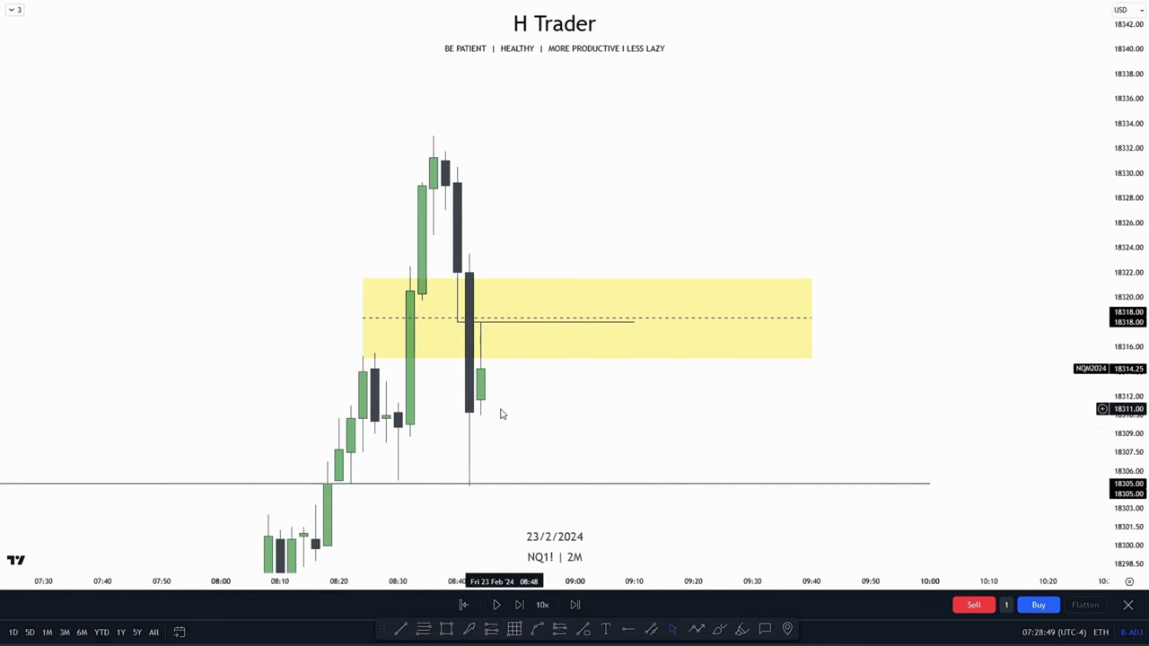
Mark the bearish gap from about 18327 to 18323.50 with a rectangle from 08:38 to 09:18.
{"action": "mouse_move", "coordinate": [535, 414]}
{"action": "left_mouse_down"}
{"action": "mouse_move", "coordinate": [530, 396]}
{"action": "mouse_move", "coordinate": [518, 421]}
{"action": "left_mouse_up"}
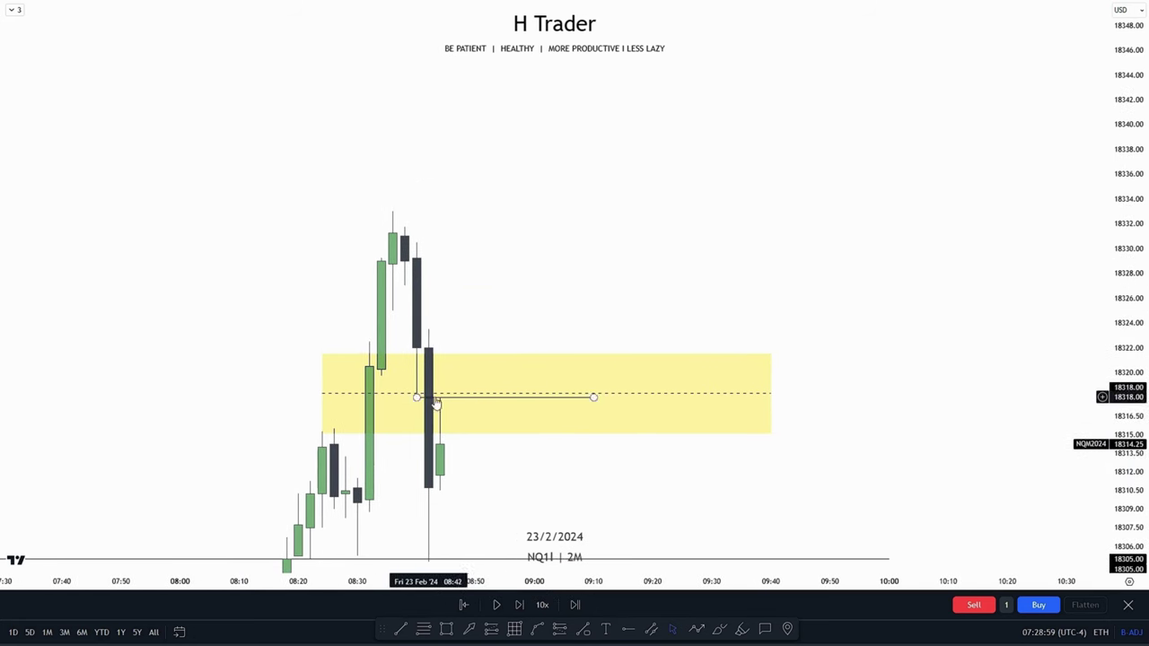
{"action": "mouse_move", "coordinate": [405, 285]}
{"action": "left_mouse_down"}
{"action": "mouse_move", "coordinate": [428, 330]}
{"action": "mouse_move", "coordinate": [441, 305]}
{"action": "mouse_move", "coordinate": [638, 306]}
{"action": "left_mouse_up"}
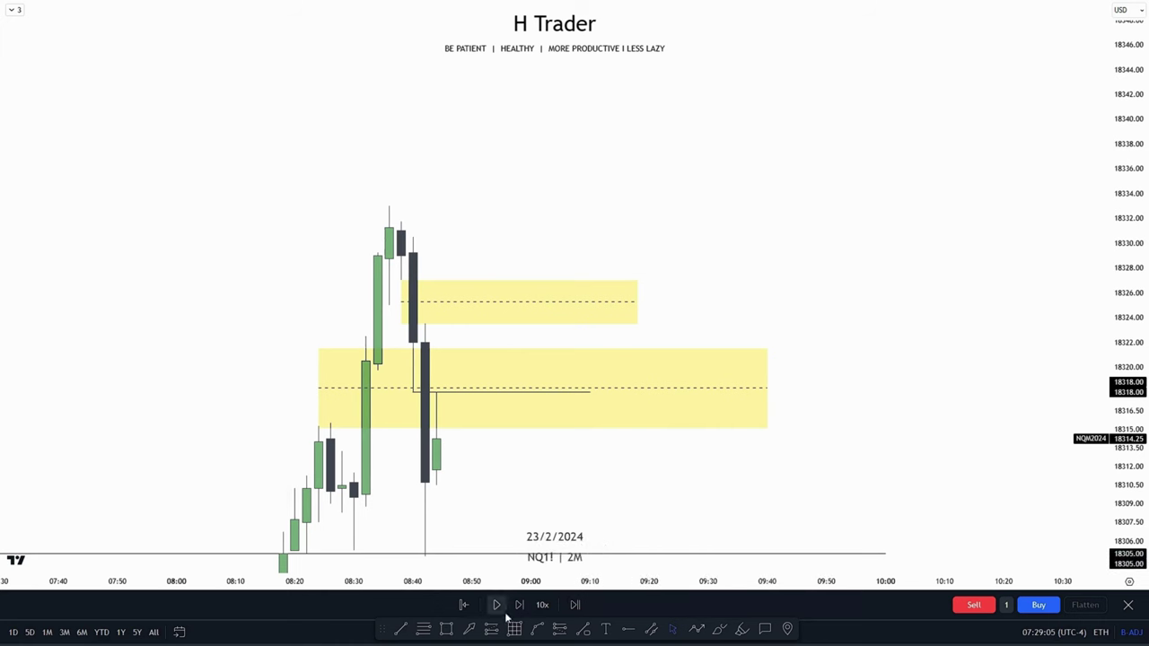
Set the replay speed to 1x and play the 2-minute chart forward to the 08:48 candle at the 18318.00 line.
{"action": "left_click", "coordinate": [543, 605]}
{"action": "left_click", "coordinate": [543, 524]}
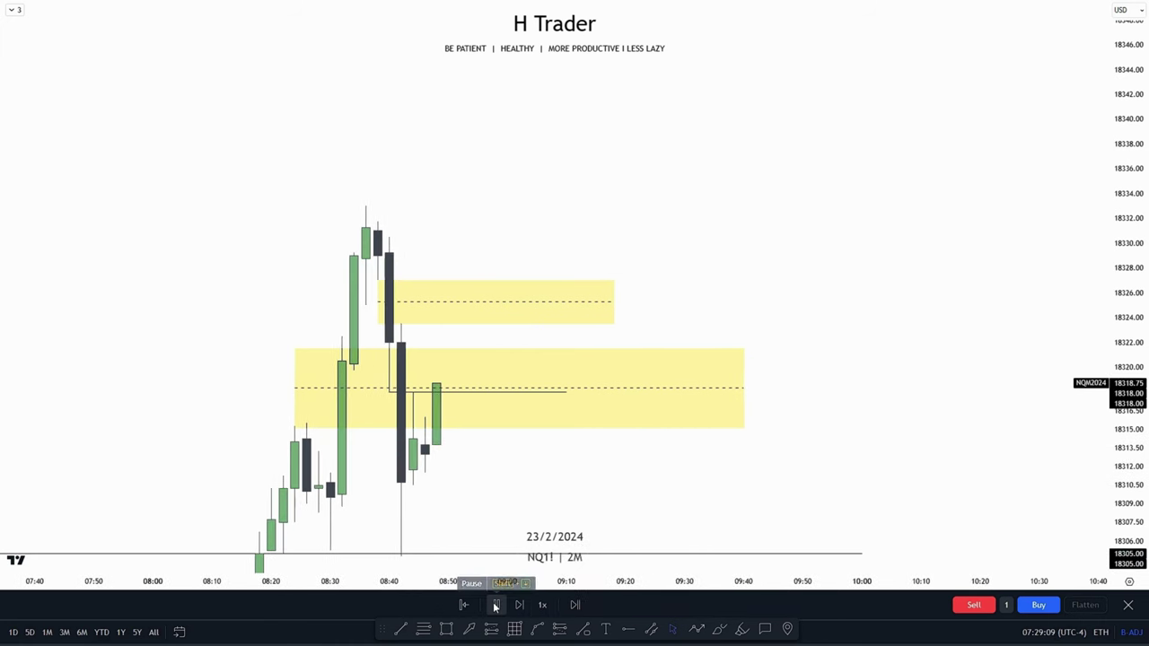
{"action": "left_click_drag", "start_coordinate": [494, 509], "coordinate": [526, 457]}
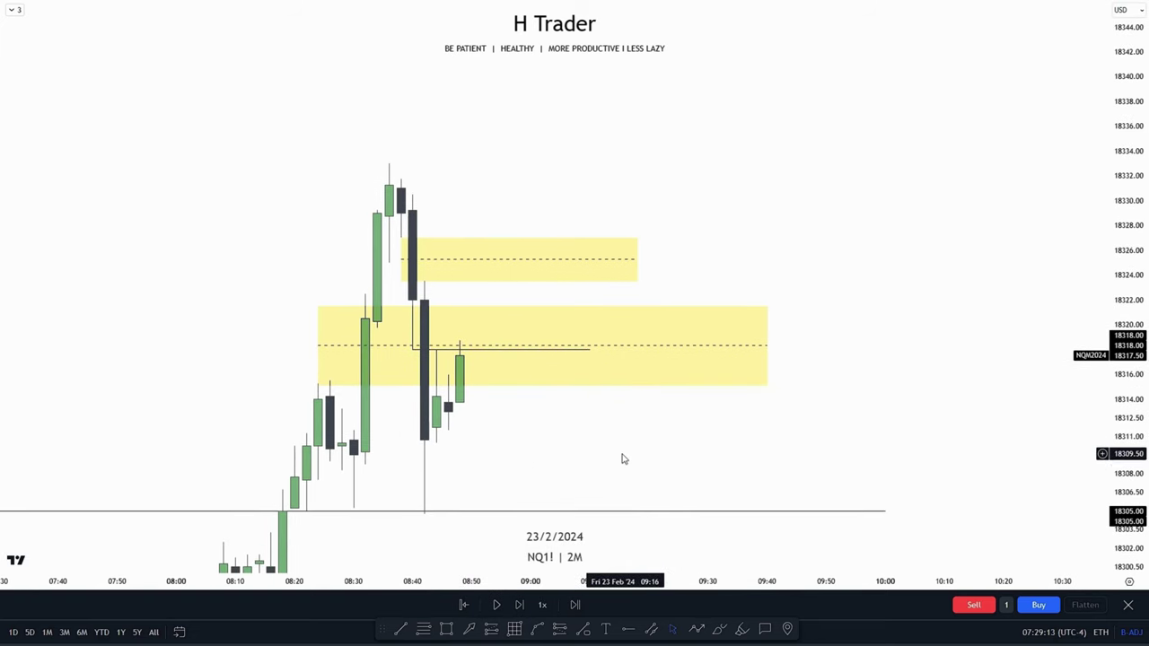
{"action": "left_click_drag", "start_coordinate": [620, 459], "coordinate": [636, 491]}
{"action": "left_click_drag", "start_coordinate": [1129, 491], "coordinate": [1129, 473]}
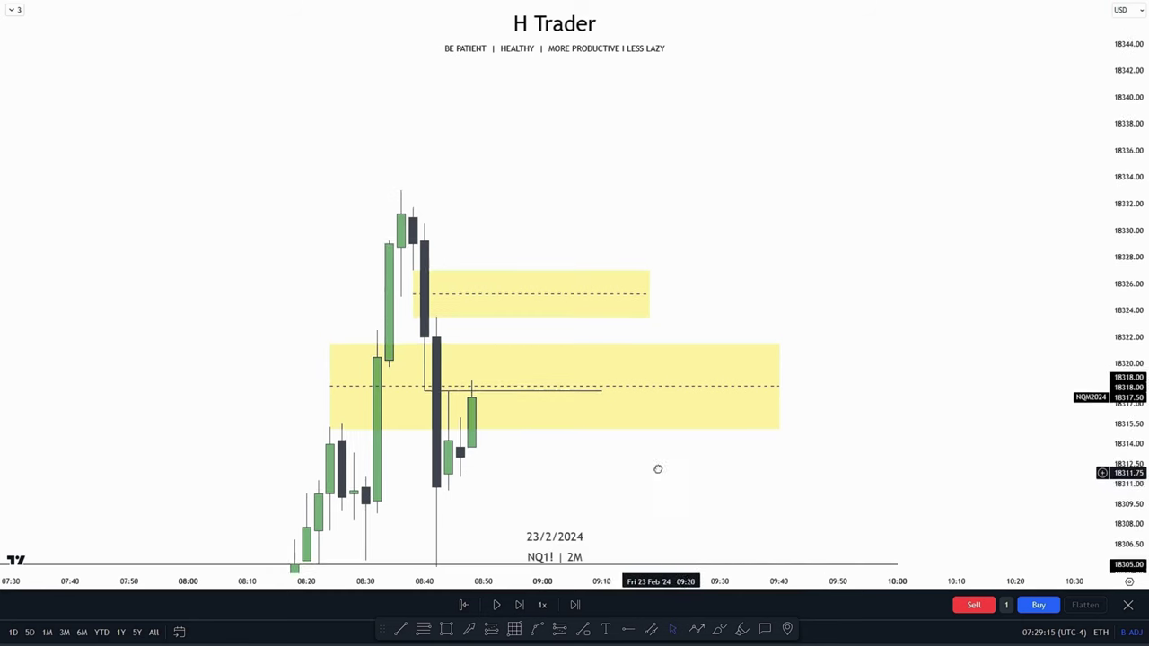
{"action": "left_click_drag", "start_coordinate": [659, 469], "coordinate": [665, 447]}
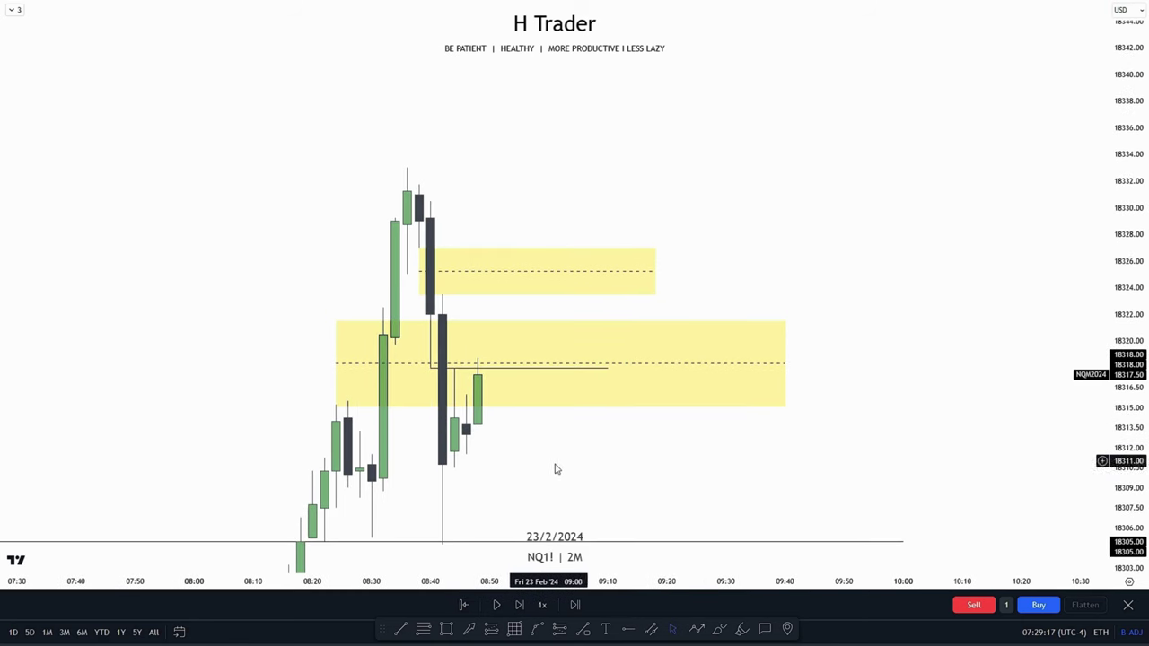
Play the replay forward to the 09:00 candle, following price through the upper yellow zone.
{"action": "left_click_drag", "start_coordinate": [552, 440], "coordinate": [540, 408]}
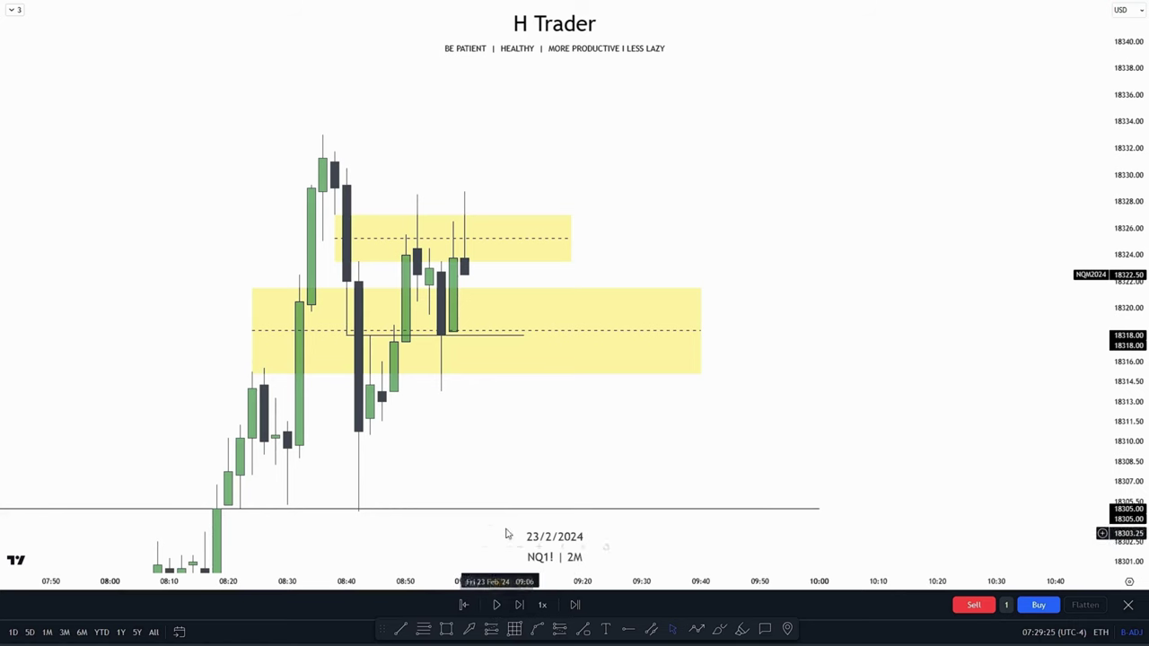
{"action": "left_click_drag", "start_coordinate": [535, 434], "coordinate": [530, 497]}
{"action": "left_click_drag", "start_coordinate": [1123, 328], "coordinate": [1123, 349]}
{"action": "left_click_drag", "start_coordinate": [905, 350], "coordinate": [902, 378]}
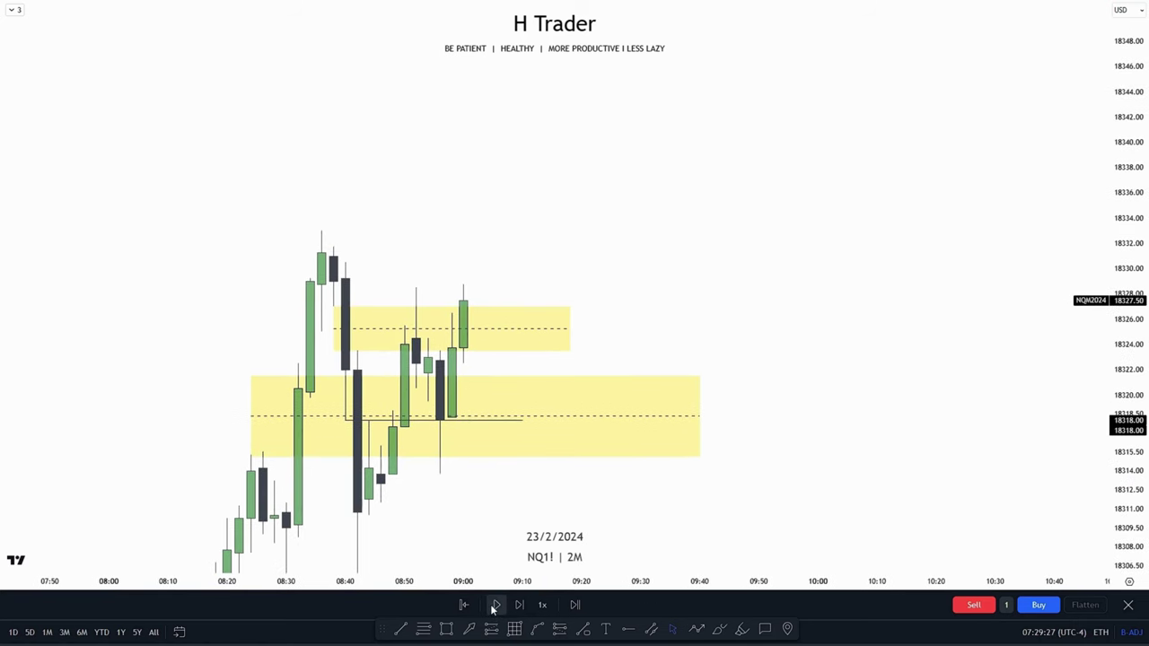
{"action": "left_click_drag", "start_coordinate": [490, 539], "coordinate": [505, 542]}
{"action": "left_click_drag", "start_coordinate": [1140, 479], "coordinate": [1140, 450]}
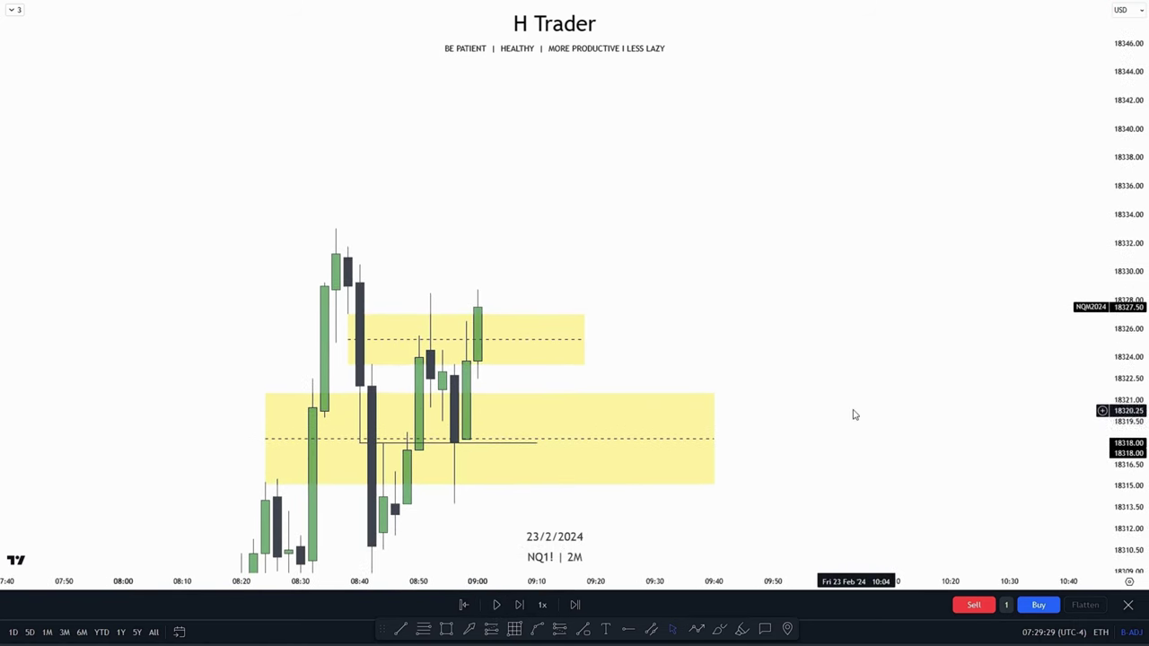
Mark the gap from 18316.00 to about 18317.50 with a rectangle from 08:46 to 09:54.
{"action": "left_click_drag", "start_coordinate": [853, 413], "coordinate": [872, 379]}
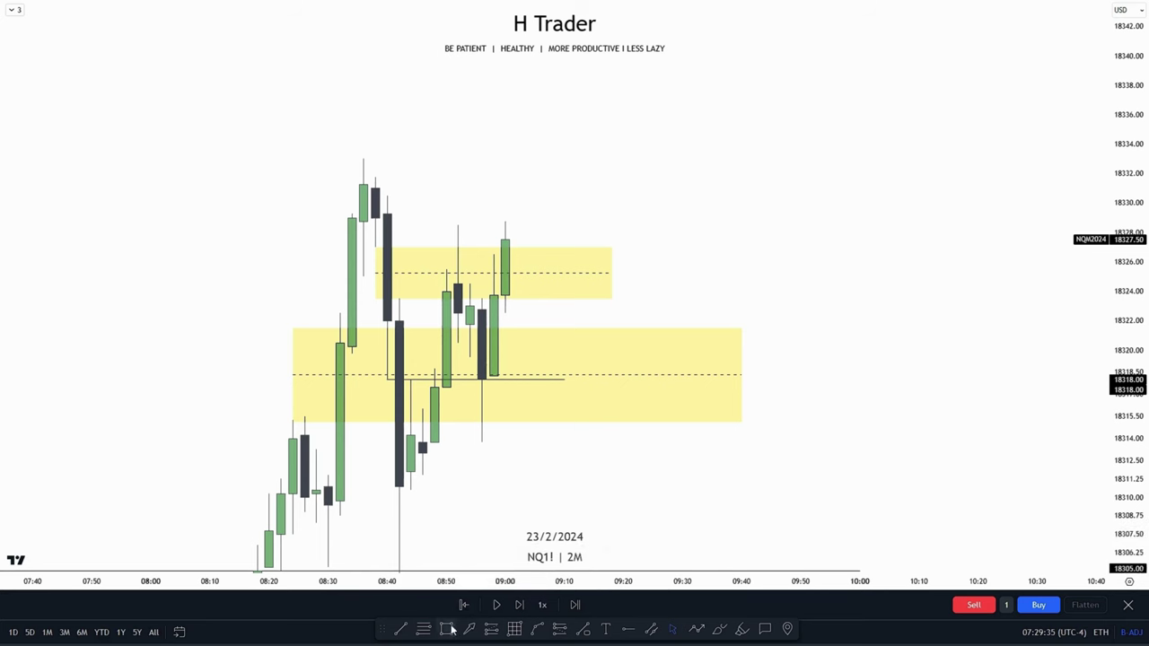
{"action": "left_click_drag", "start_coordinate": [422, 409], "coordinate": [822, 387]}
{"action": "left_click", "coordinate": [826, 389]}
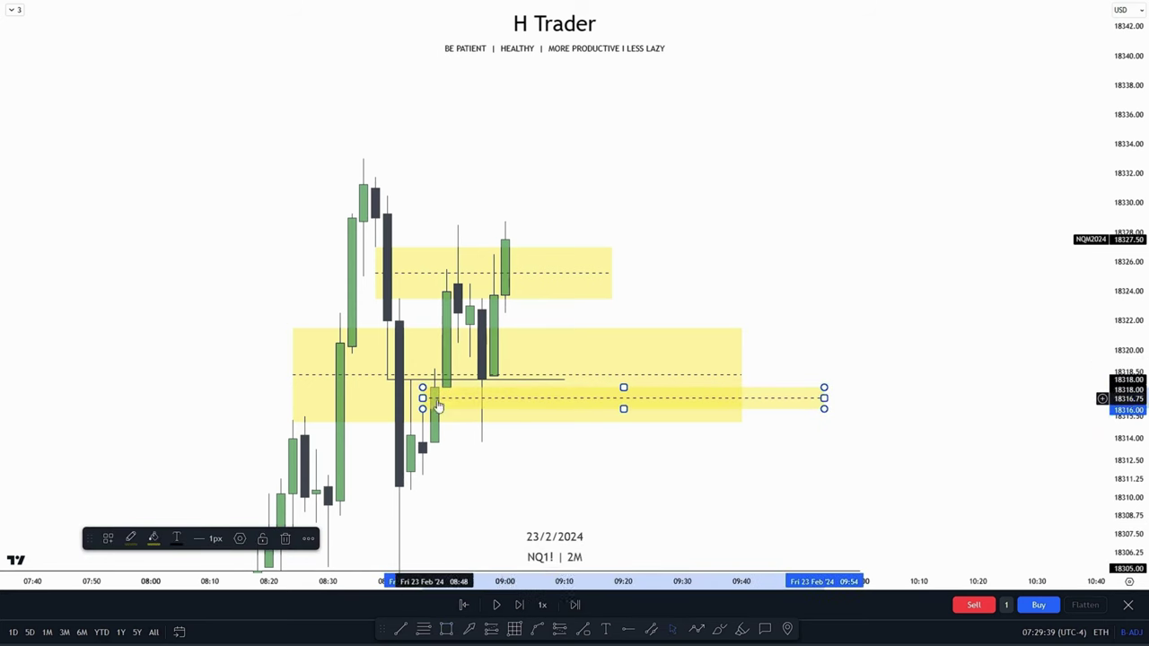
Delete the small gap rectangle at about 18316.00 to 18317.50.
{"action": "key", "text": "Delete"}
{"action": "left_click_drag", "start_coordinate": [551, 472], "coordinate": [598, 451]}
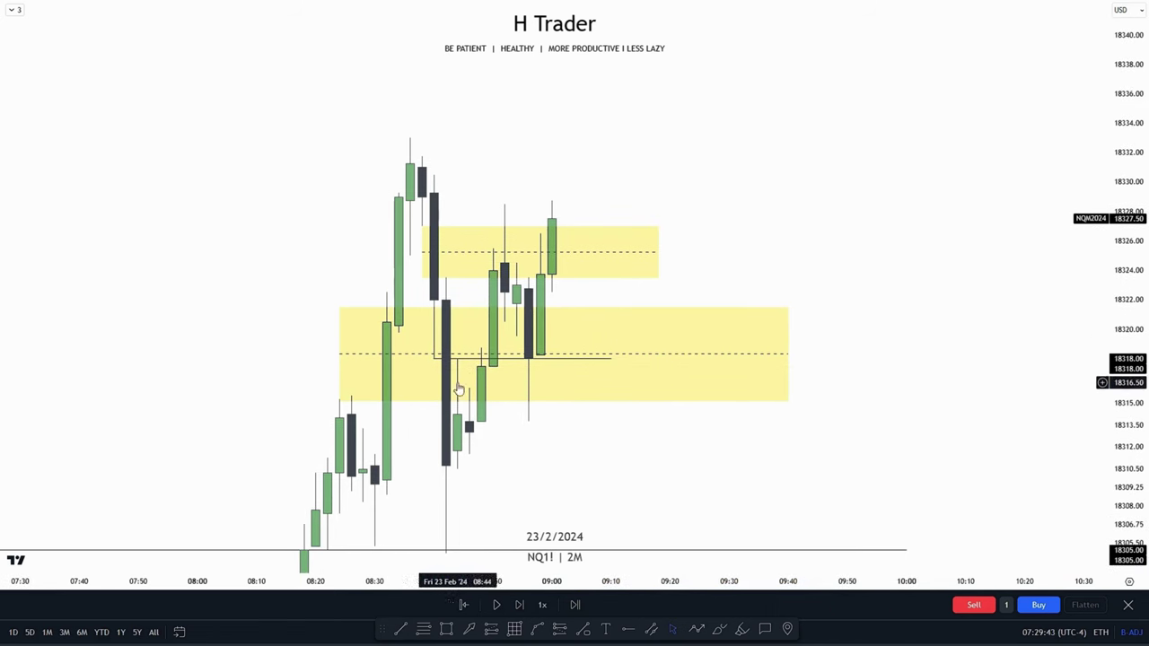
{"action": "left_click_drag", "start_coordinate": [592, 472], "coordinate": [599, 455]}
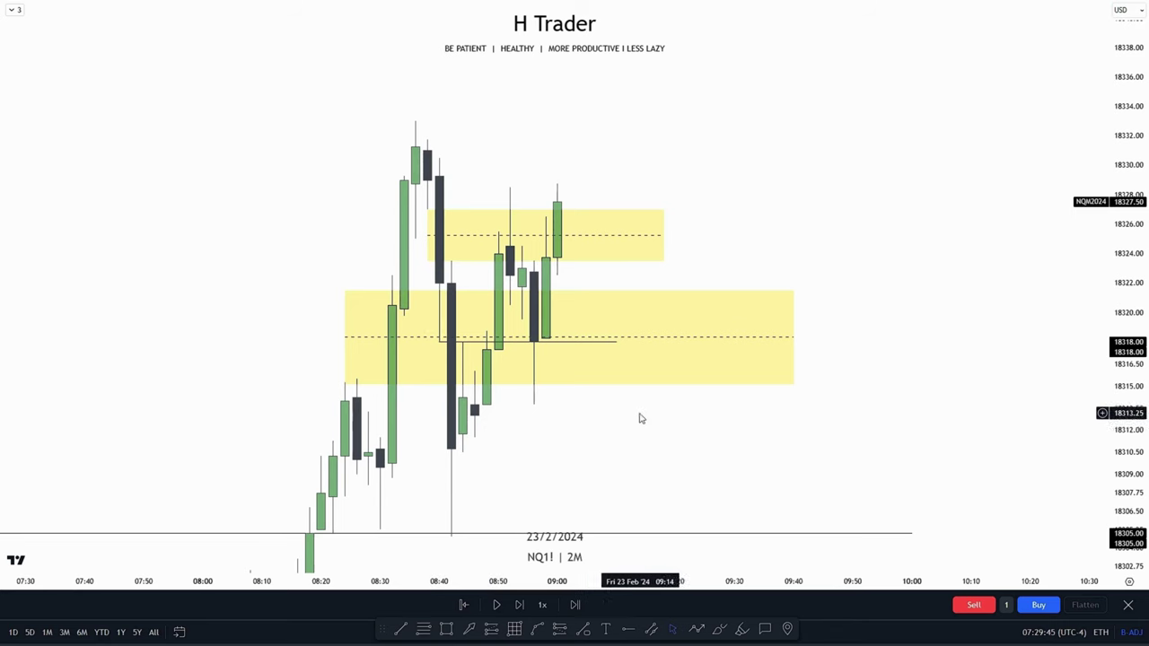
Place a long position at the 08:38 candle with entry at 18327.00 and stop at 18321.50.
{"action": "left_click_drag", "start_coordinate": [444, 315], "coordinate": [427, 368]}
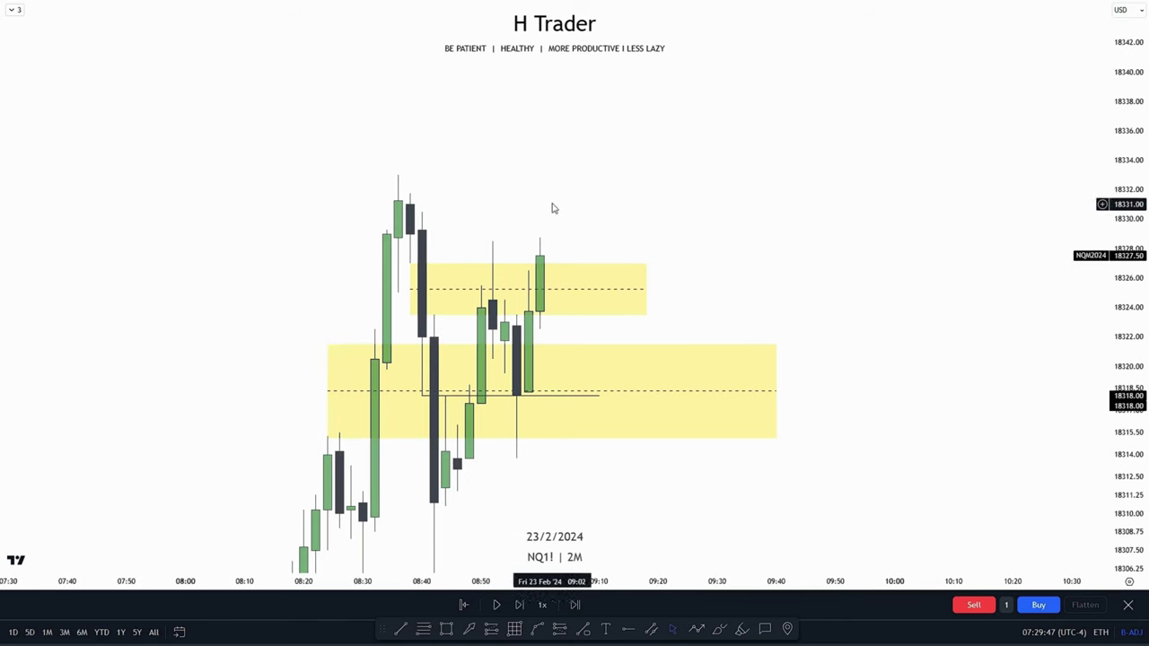
{"action": "left_click", "coordinate": [491, 629]}
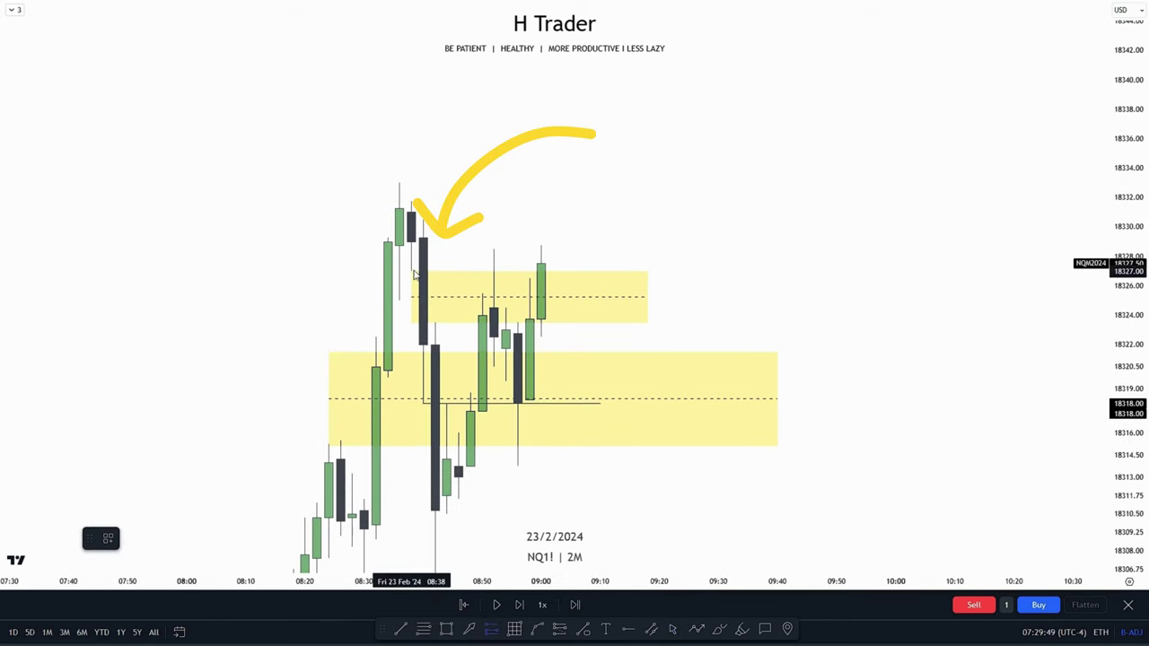
{"action": "left_click", "coordinate": [414, 274]}
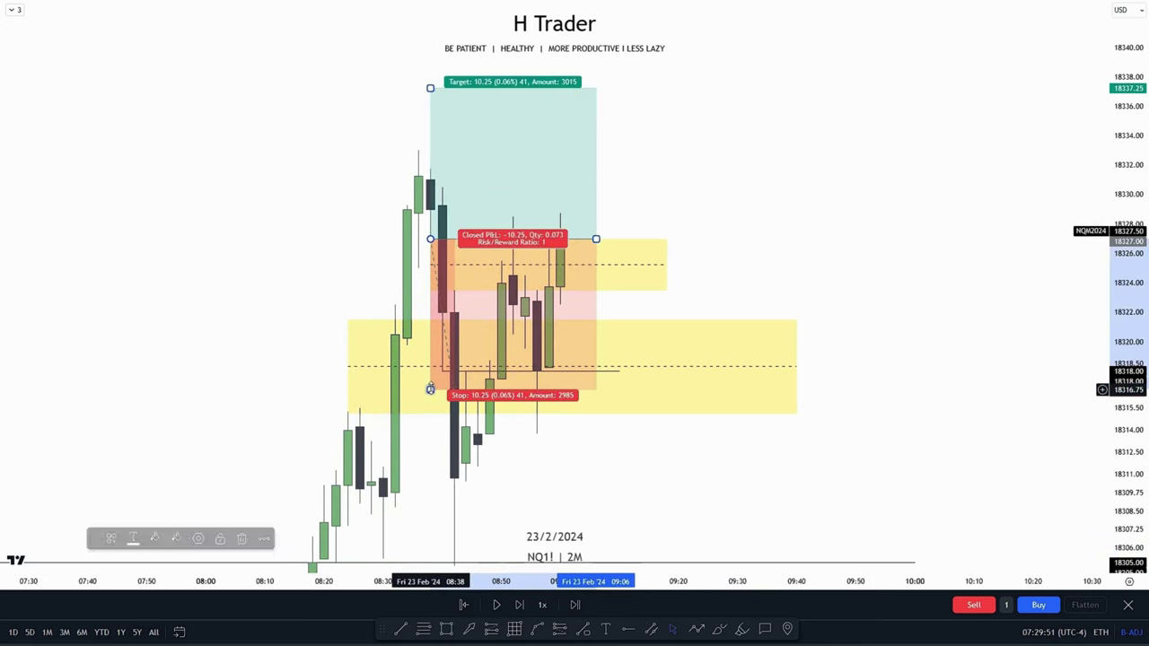
{"action": "left_click_drag", "start_coordinate": [431, 389], "coordinate": [710, 319]}
{"action": "left_click_drag", "start_coordinate": [787, 239], "coordinate": [790, 297]}
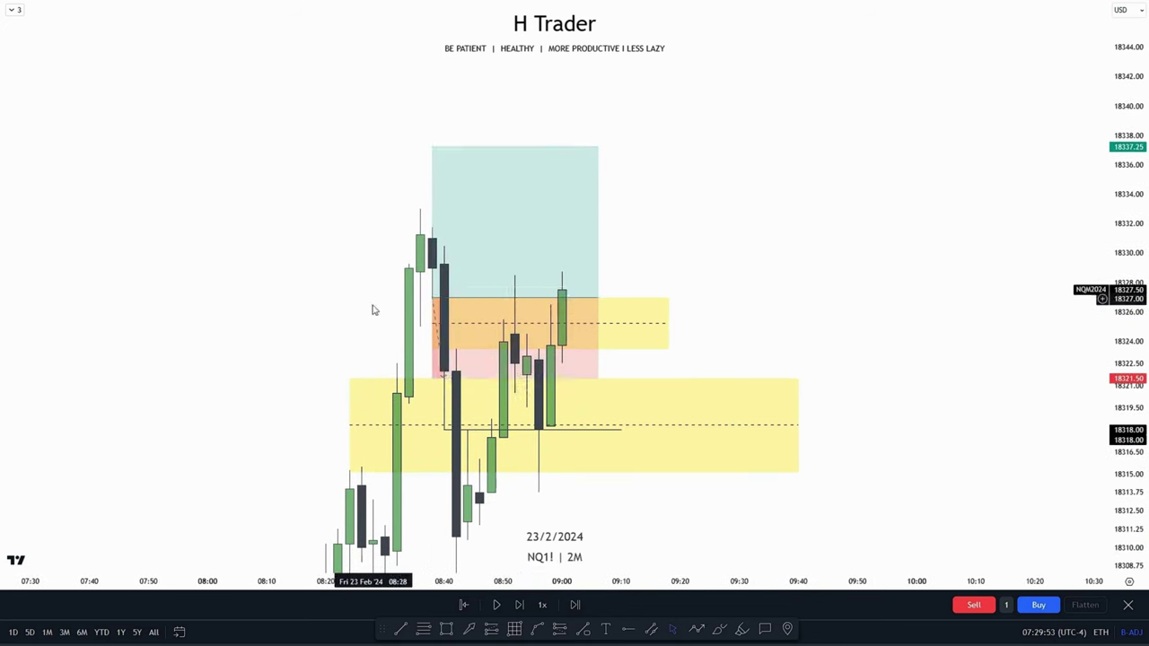
{"action": "left_click_drag", "start_coordinate": [713, 229], "coordinate": [735, 245]}
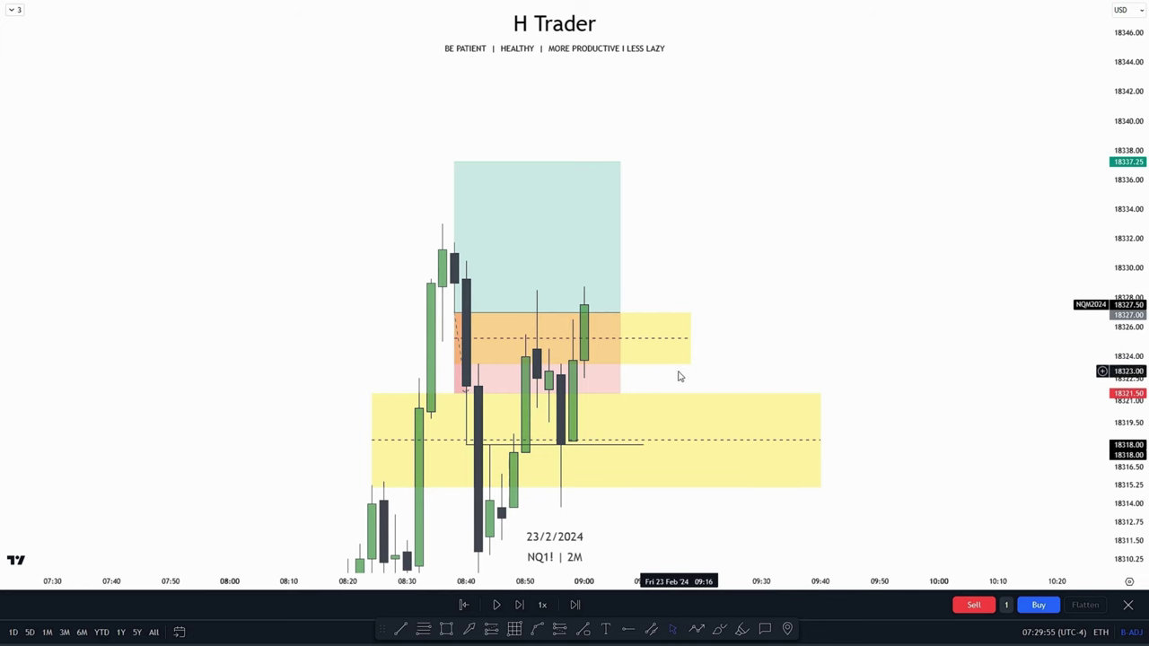
Extend the long position's target to the horizontal line at 18371.75.
{"action": "scroll", "coordinate": [920, 346], "scroll_direction": "down", "scroll_amount": 3}
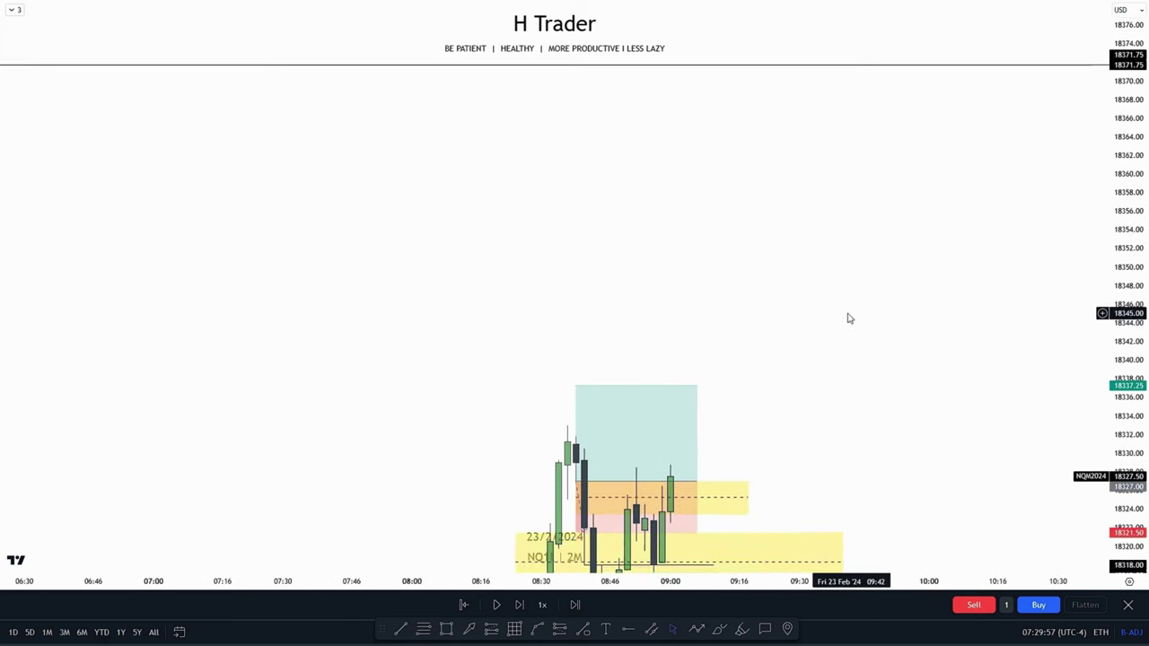
{"action": "left_click", "coordinate": [526, 413]}
{"action": "mouse_move", "coordinate": [508, 380]}
{"action": "left_mouse_down"}
{"action": "mouse_move", "coordinate": [513, 108]}
{"action": "mouse_move", "coordinate": [495, 76]}
{"action": "left_mouse_up"}
{"action": "left_click", "coordinate": [574, 25]}
Set the replay speed to 10x and play the 2-minute chart forward through the 18371.75 line to the 09:38 candle.
{"action": "left_click_drag", "start_coordinate": [983, 271], "coordinate": [950, 207]}
{"action": "left_click_drag", "start_coordinate": [1078, 206], "coordinate": [1119, 325]}
{"action": "left_click_drag", "start_coordinate": [874, 260], "coordinate": [823, 323]}
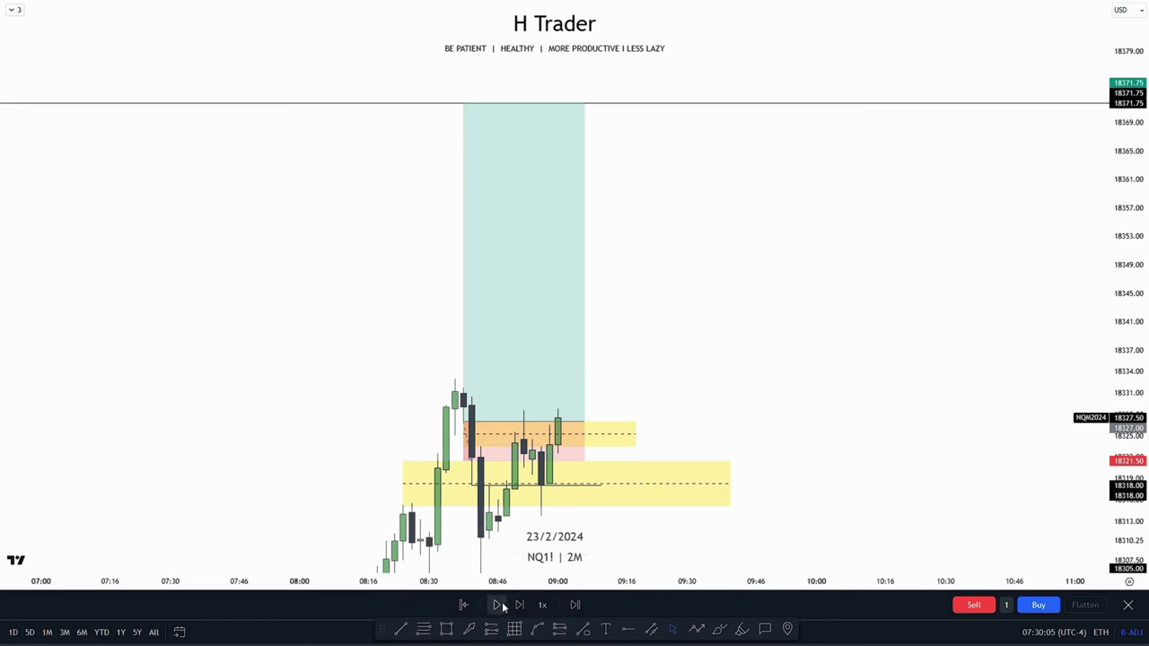
{"action": "left_click", "coordinate": [551, 608]}
{"action": "left_click", "coordinate": [565, 494]}
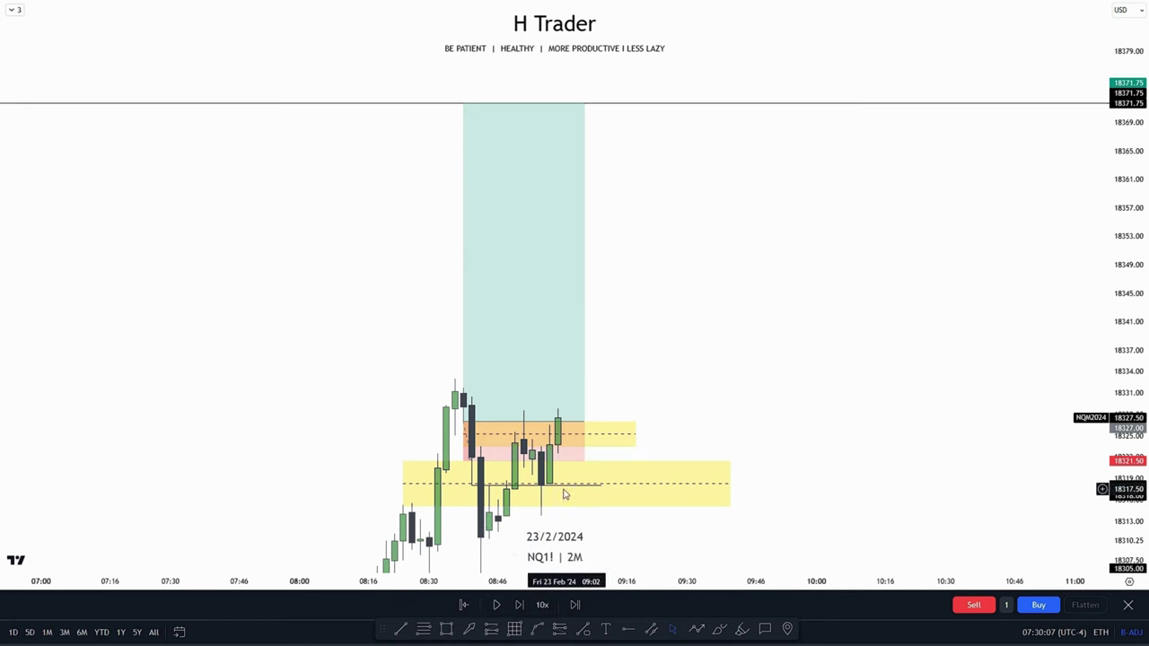
{"action": "left_click", "coordinate": [494, 605]}
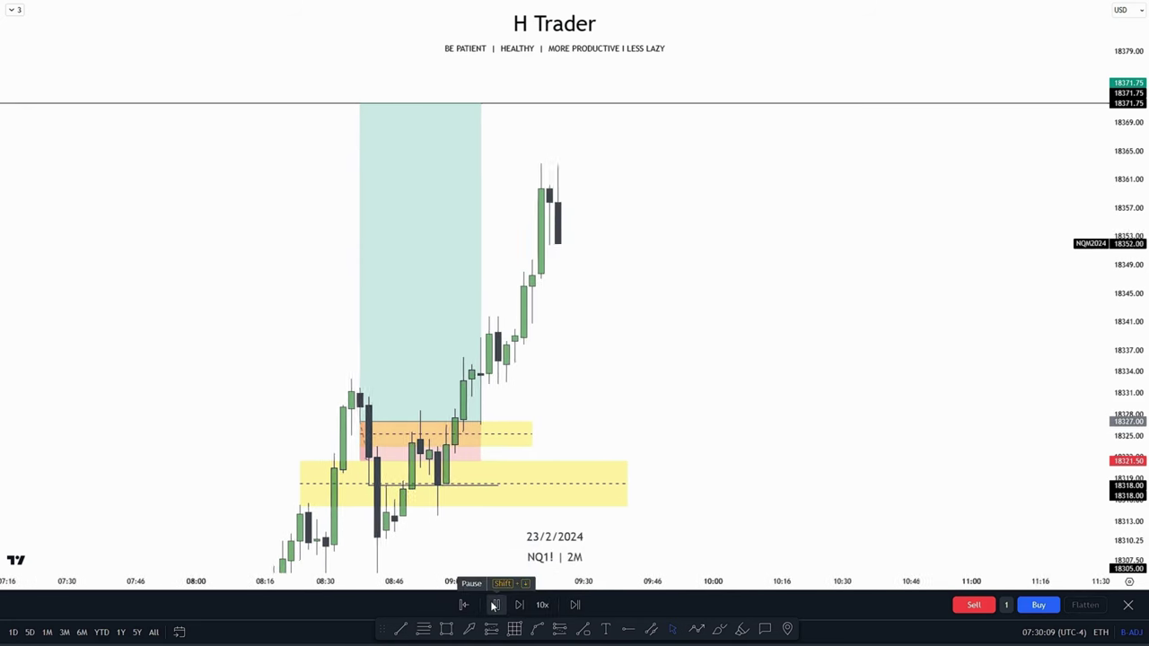
{"action": "left_click", "coordinate": [494, 606]}
Examine the replayed rally against the long position, from the 18371.75 target back to the 18327.00 entry and the yellow gap zones.
{"action": "left_click_drag", "start_coordinate": [903, 298], "coordinate": [932, 413]}
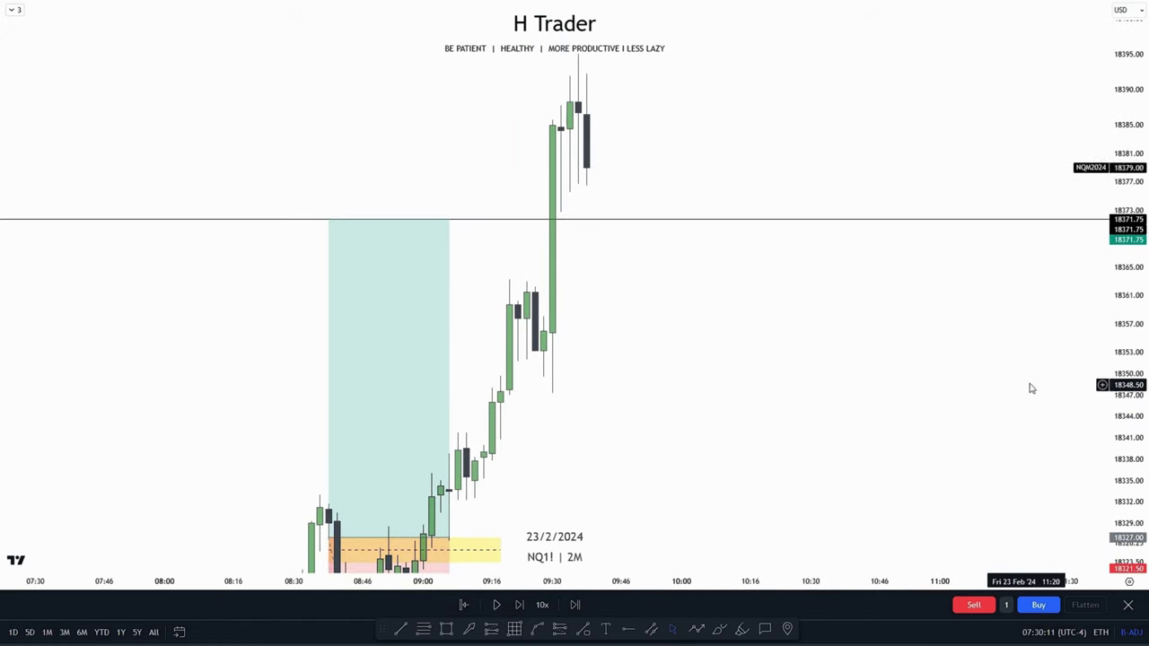
{"action": "left_click_drag", "start_coordinate": [1128, 384], "coordinate": [1129, 417]}
{"action": "left_click_drag", "start_coordinate": [770, 383], "coordinate": [803, 398]}
{"action": "left_click_drag", "start_coordinate": [758, 496], "coordinate": [771, 404]}
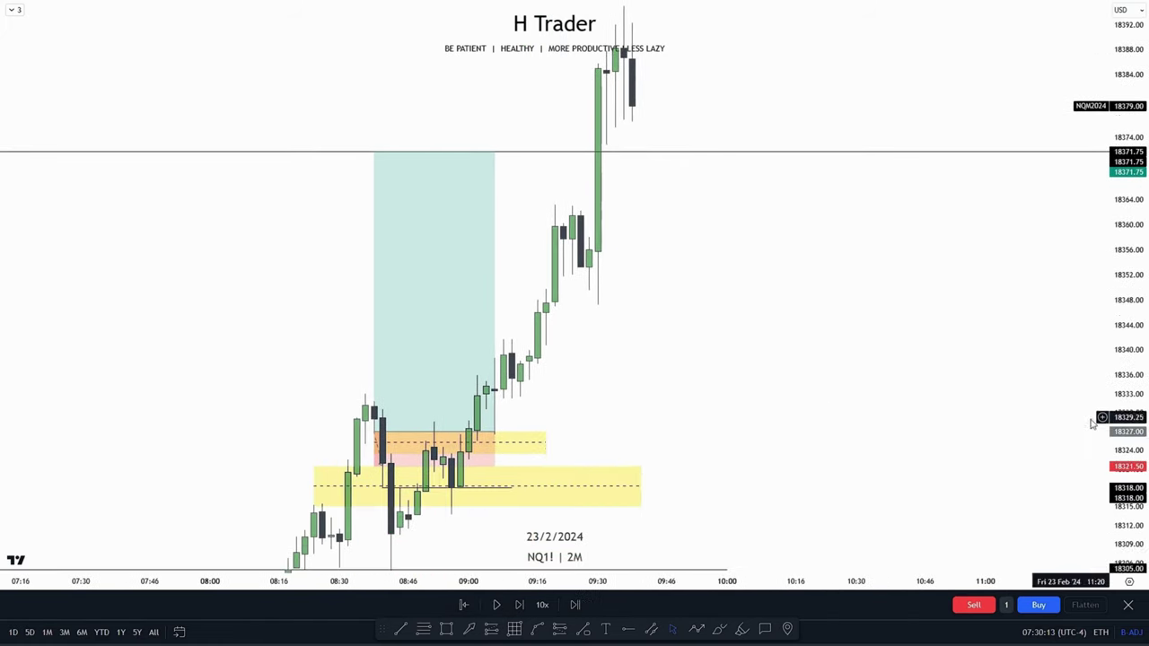
{"action": "left_click_drag", "start_coordinate": [1126, 424], "coordinate": [1126, 277]}
{"action": "left_click_drag", "start_coordinate": [830, 485], "coordinate": [950, 410]}
{"action": "left_click_drag", "start_coordinate": [1122, 431], "coordinate": [1121, 373]}
{"action": "left_click_drag", "start_coordinate": [879, 439], "coordinate": [924, 395]}
{"action": "left_click_drag", "start_coordinate": [1124, 404], "coordinate": [1124, 360]}
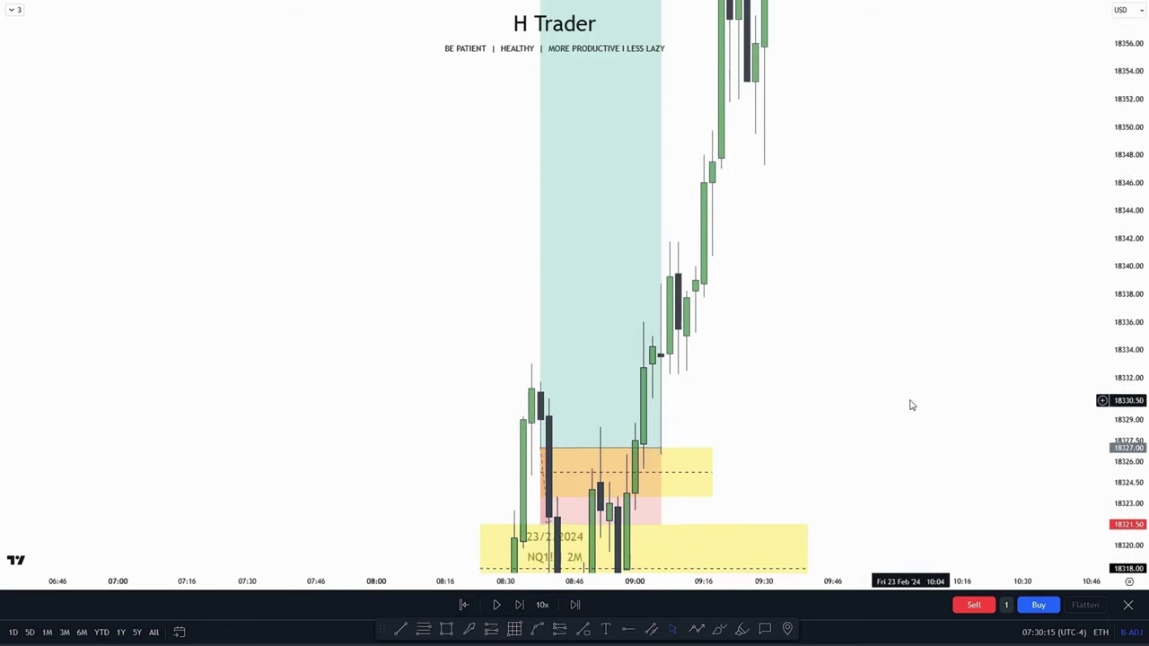
{"action": "left_click_drag", "start_coordinate": [910, 405], "coordinate": [928, 356]}
{"action": "scroll", "coordinate": [928, 356], "scroll_direction": "up", "scroll_amount": 2}
{"action": "scroll", "coordinate": [893, 382], "scroll_direction": "up", "scroll_amount": 1}
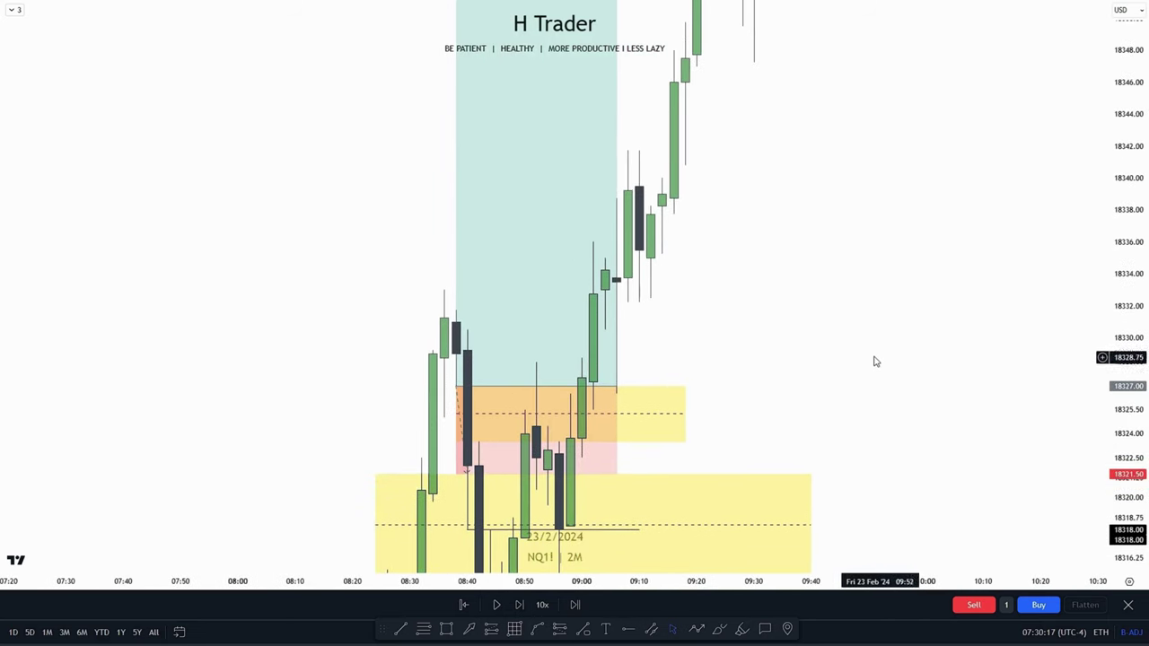
{"action": "scroll", "coordinate": [855, 347], "scroll_direction": "up", "scroll_amount": 1}
{"action": "left_click_drag", "start_coordinate": [855, 346], "coordinate": [883, 324]}
{"action": "left_click_drag", "start_coordinate": [793, 330], "coordinate": [792, 322]}
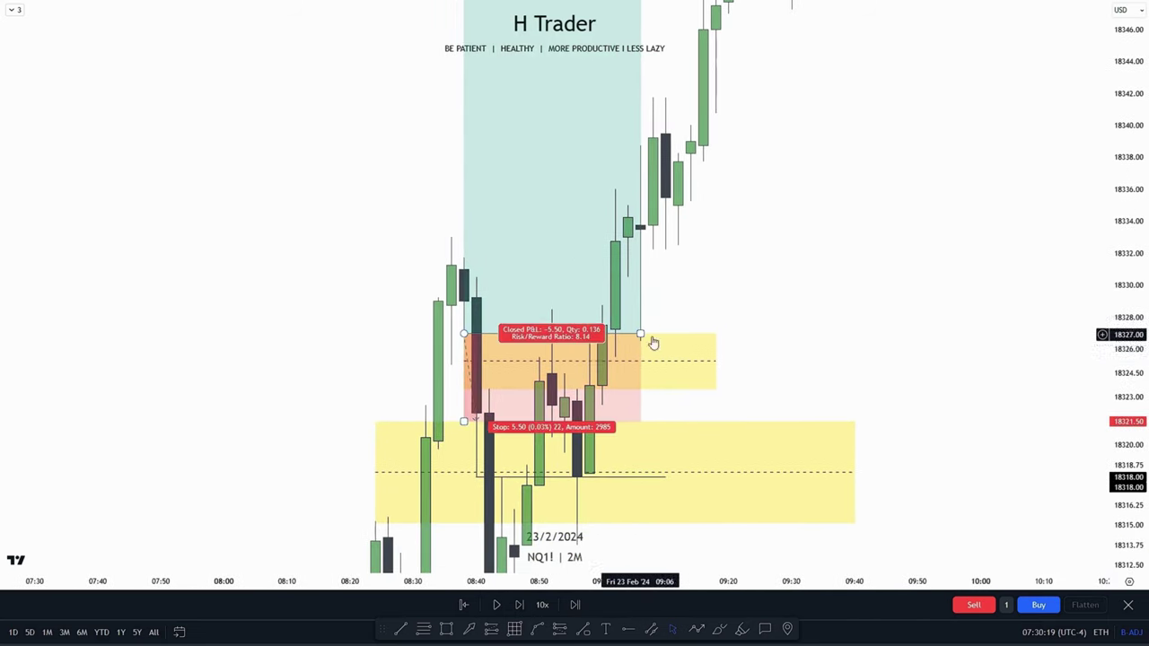
Draw horizontal lines at 18326.50 from 08:58 to 09:02 and at the 08:36 high of 18333.00 to 09:02.
{"action": "left_click_drag", "start_coordinate": [654, 341], "coordinate": [610, 358]}
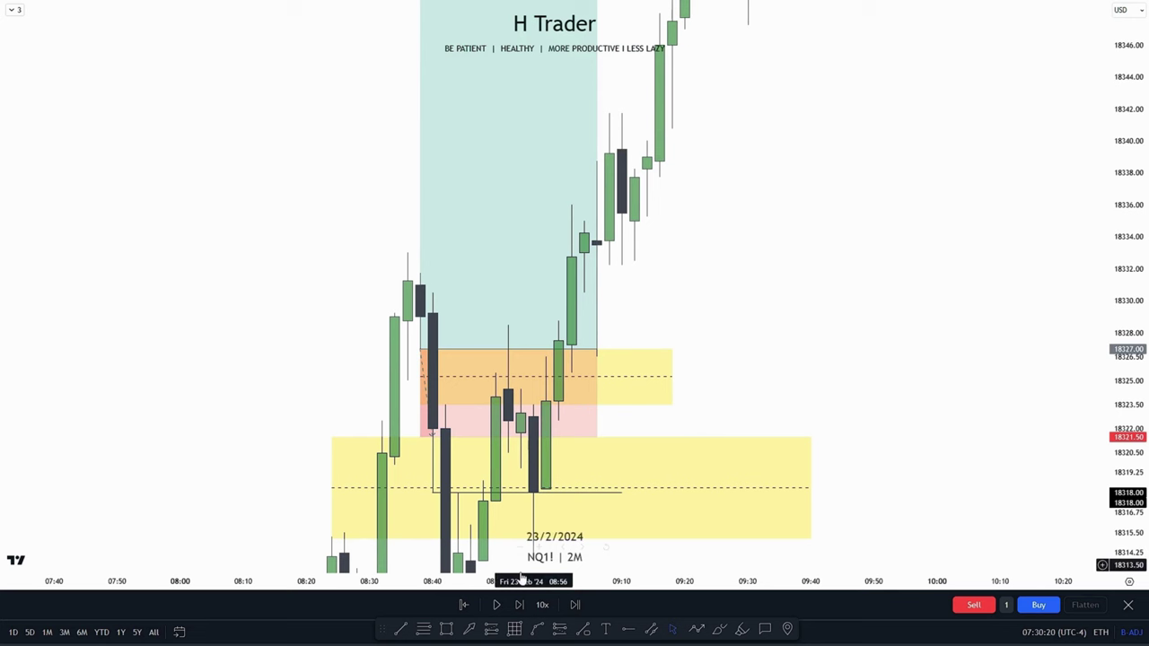
{"action": "left_click", "coordinate": [574, 364]}
{"action": "left_click_drag", "start_coordinate": [767, 351], "coordinate": [751, 397]}
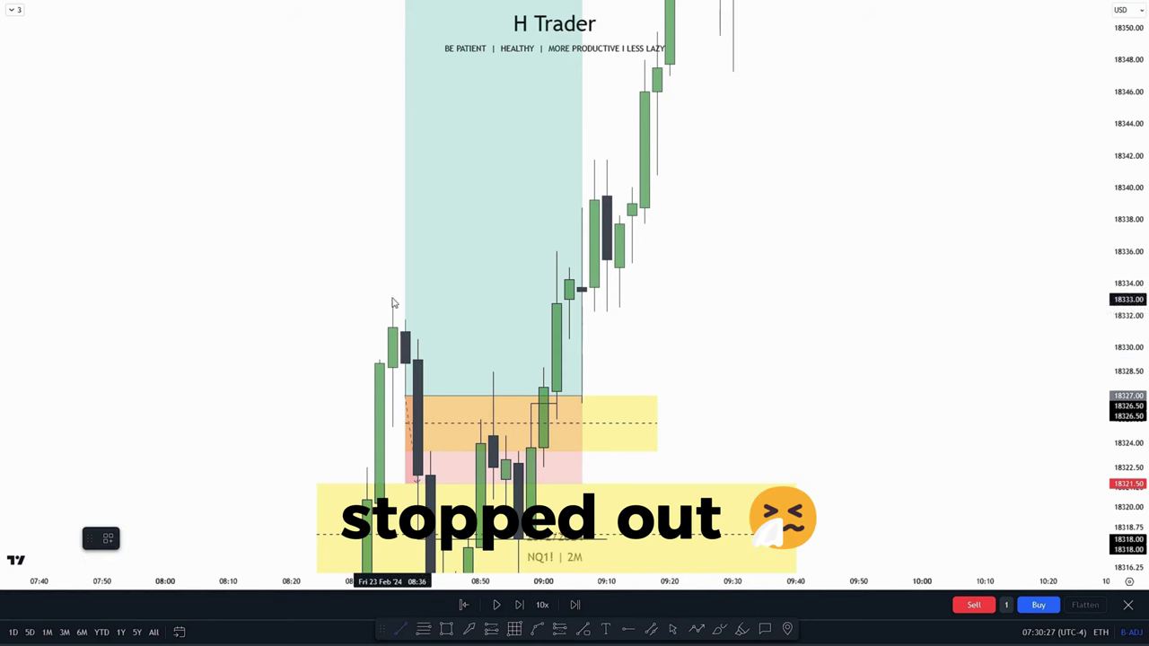
{"action": "left_click", "coordinate": [556, 308]}
{"action": "left_click", "coordinate": [628, 315]}
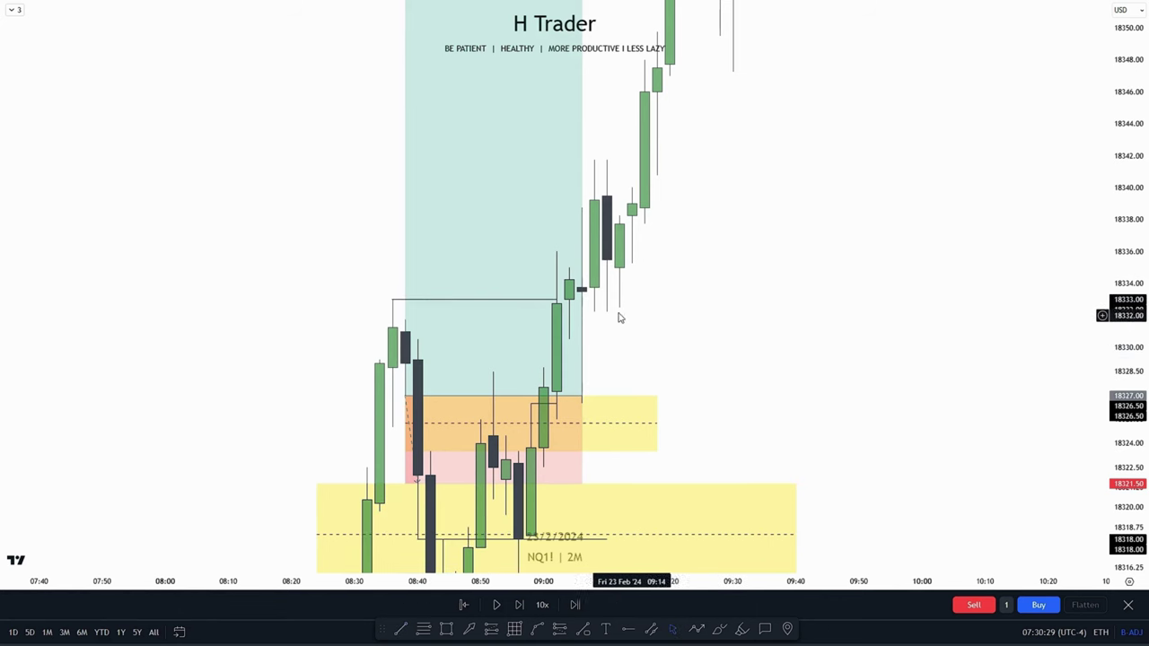
Raise the long position's stop to 18322.00.
{"action": "left_click_drag", "start_coordinate": [658, 319], "coordinate": [662, 275]}
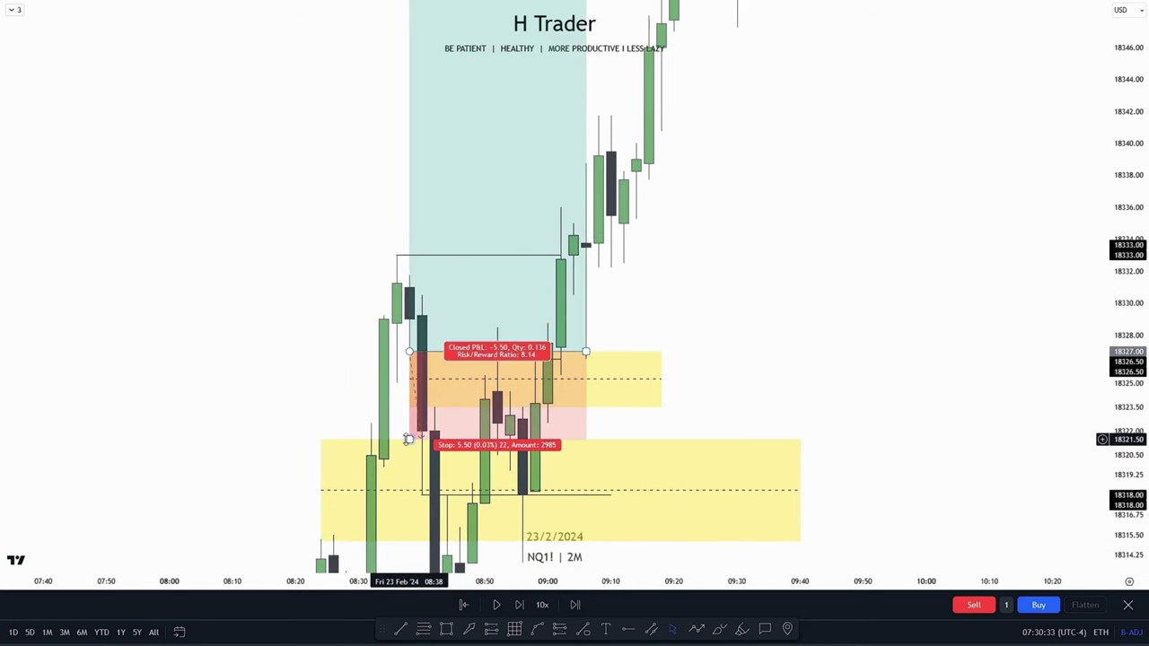
{"action": "mouse_move", "coordinate": [410, 439]}
{"action": "left_mouse_down"}
{"action": "mouse_move", "coordinate": [421, 348]}
{"action": "mouse_move", "coordinate": [422, 435]}
{"action": "left_mouse_up"}
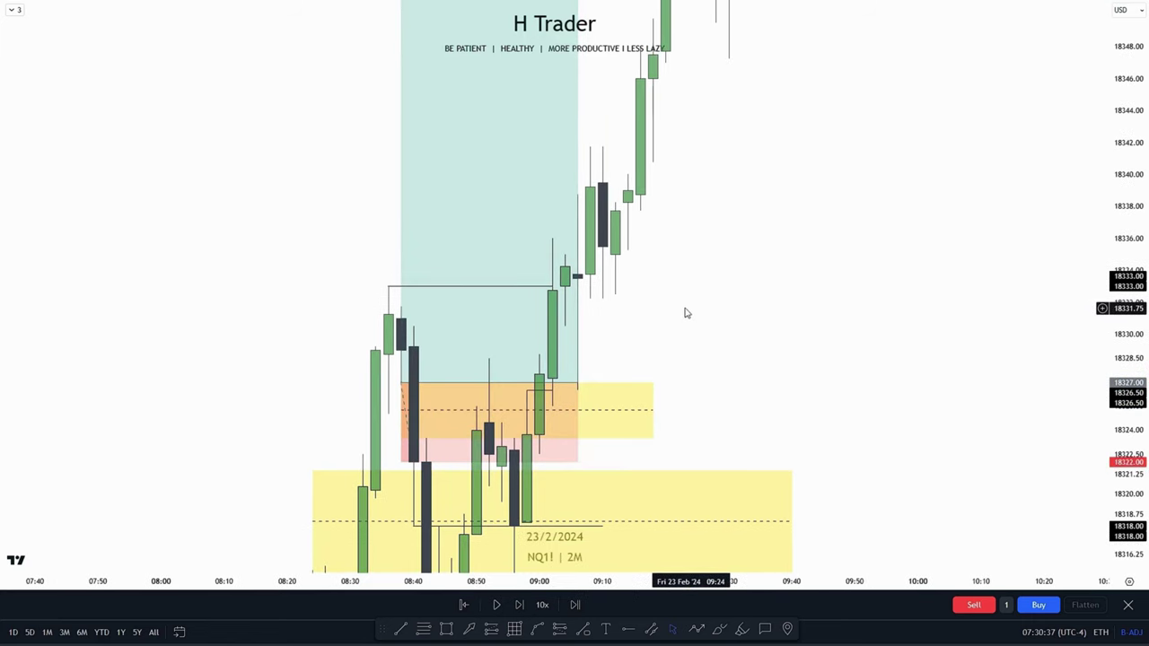
{"action": "left_click_drag", "start_coordinate": [685, 313], "coordinate": [725, 361]}
{"action": "left_click_drag", "start_coordinate": [1135, 280], "coordinate": [1135, 373]}
{"action": "left_click_drag", "start_coordinate": [874, 291], "coordinate": [817, 418]}
{"action": "left_click_drag", "start_coordinate": [1130, 170], "coordinate": [1129, 283]}
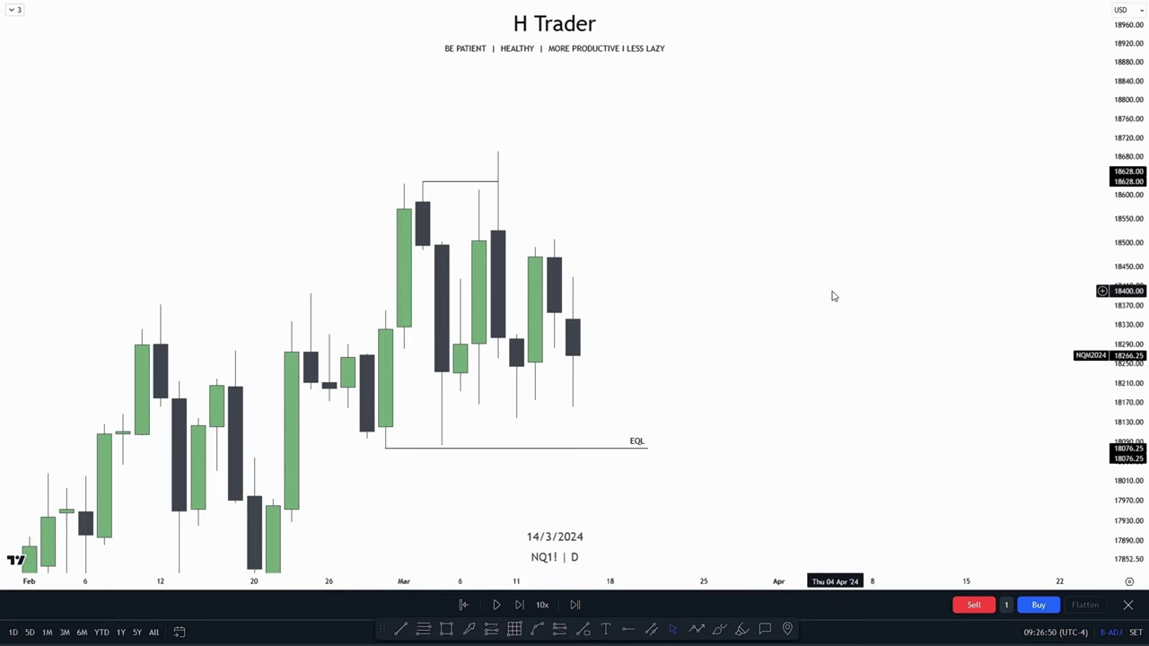
Examine the 14 March 2024 price action above the EQL line at 18076.25 on the daily and 240-minute charts.
{"action": "left_click_drag", "start_coordinate": [833, 296], "coordinate": [851, 234]}
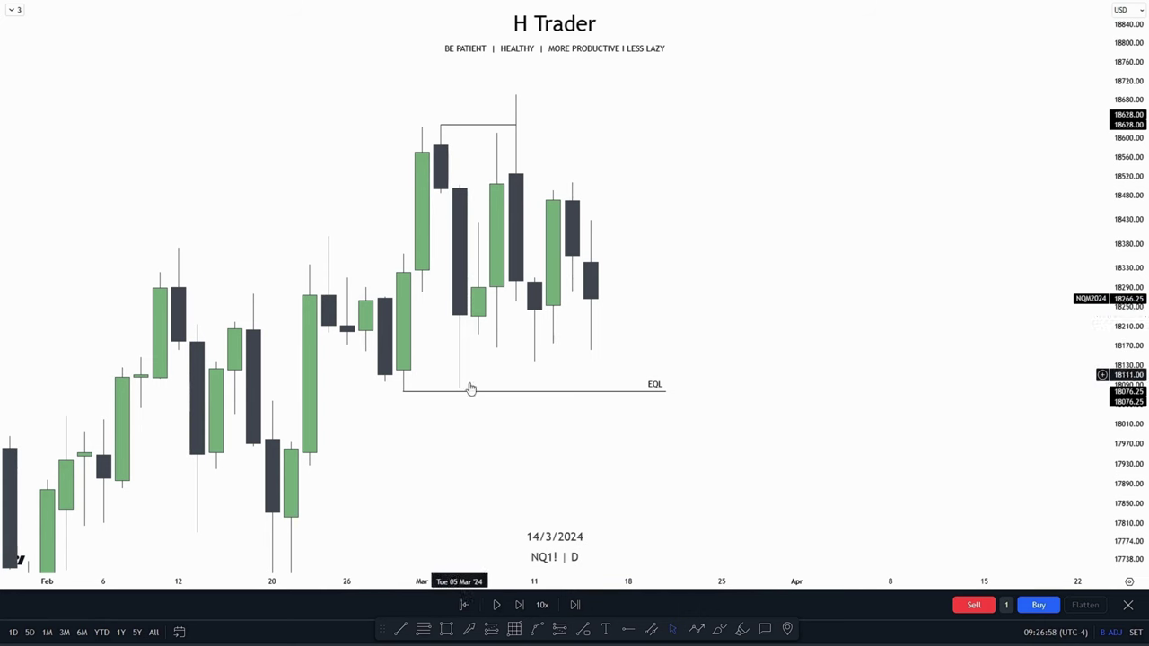
{"action": "left_click_drag", "start_coordinate": [815, 282], "coordinate": [817, 327]}
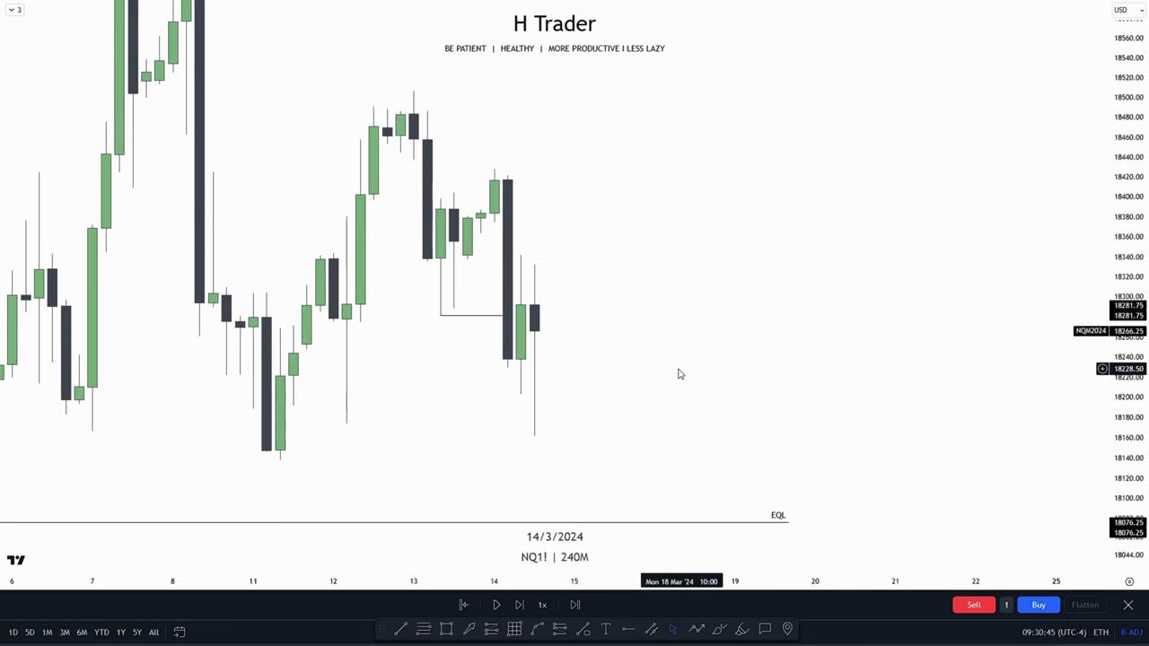
{"action": "scroll", "coordinate": [695, 372], "scroll_direction": "down", "scroll_amount": 5}
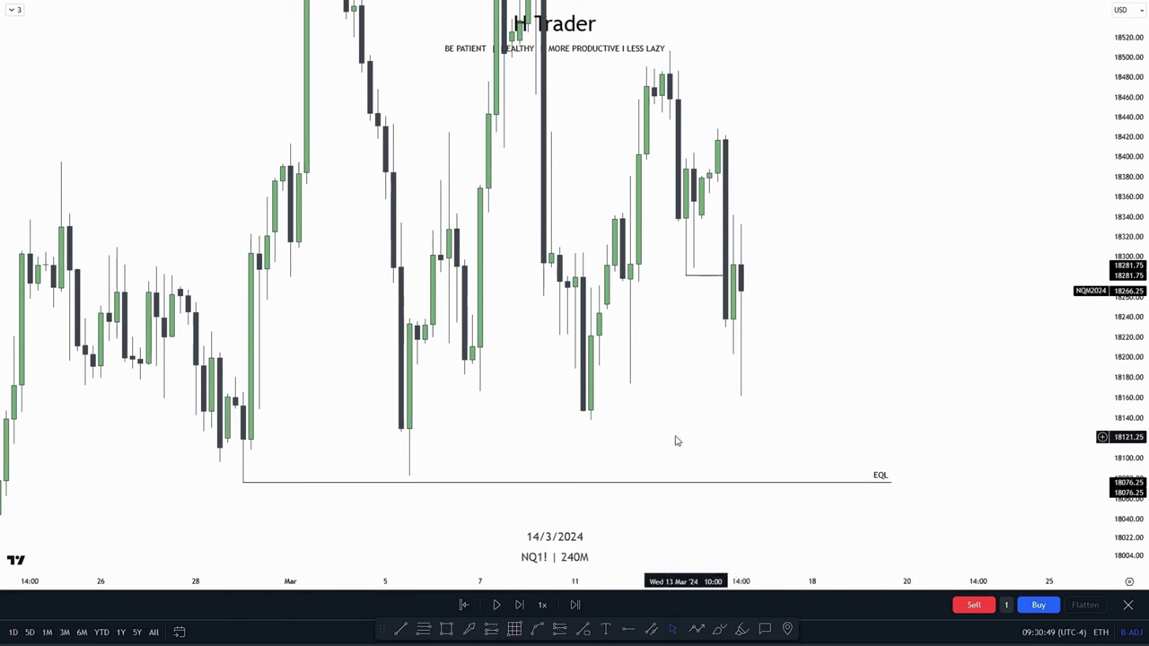
{"action": "scroll", "coordinate": [592, 431], "scroll_direction": "up", "scroll_amount": 3}
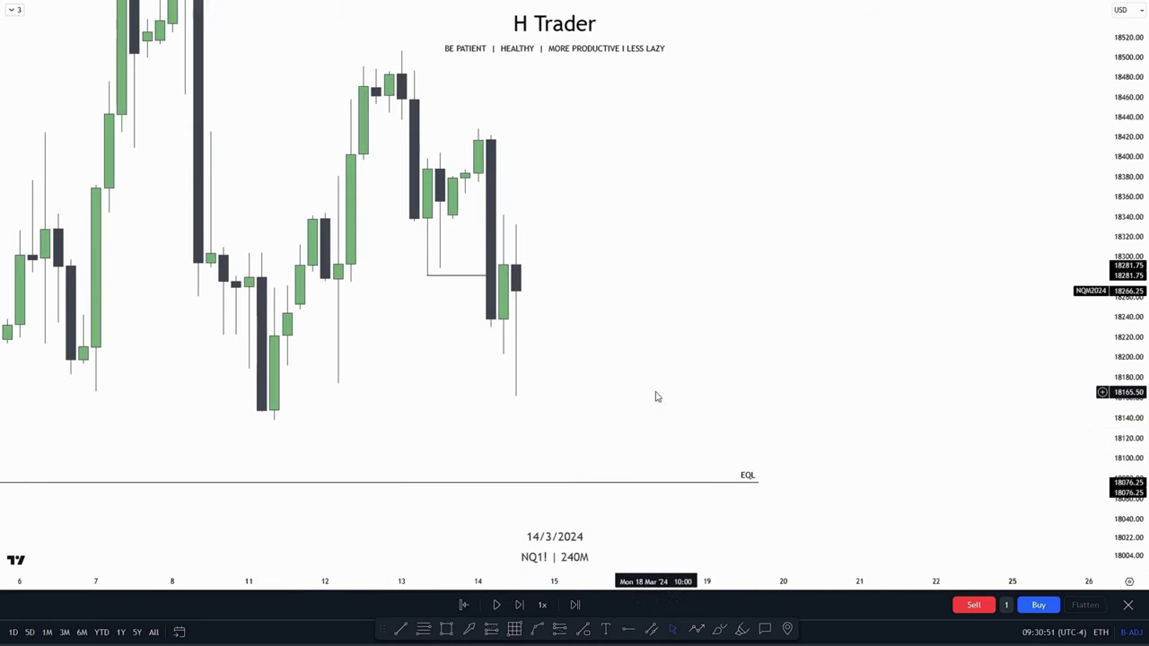
{"action": "scroll", "coordinate": [681, 377], "scroll_direction": "up", "scroll_amount": 2}
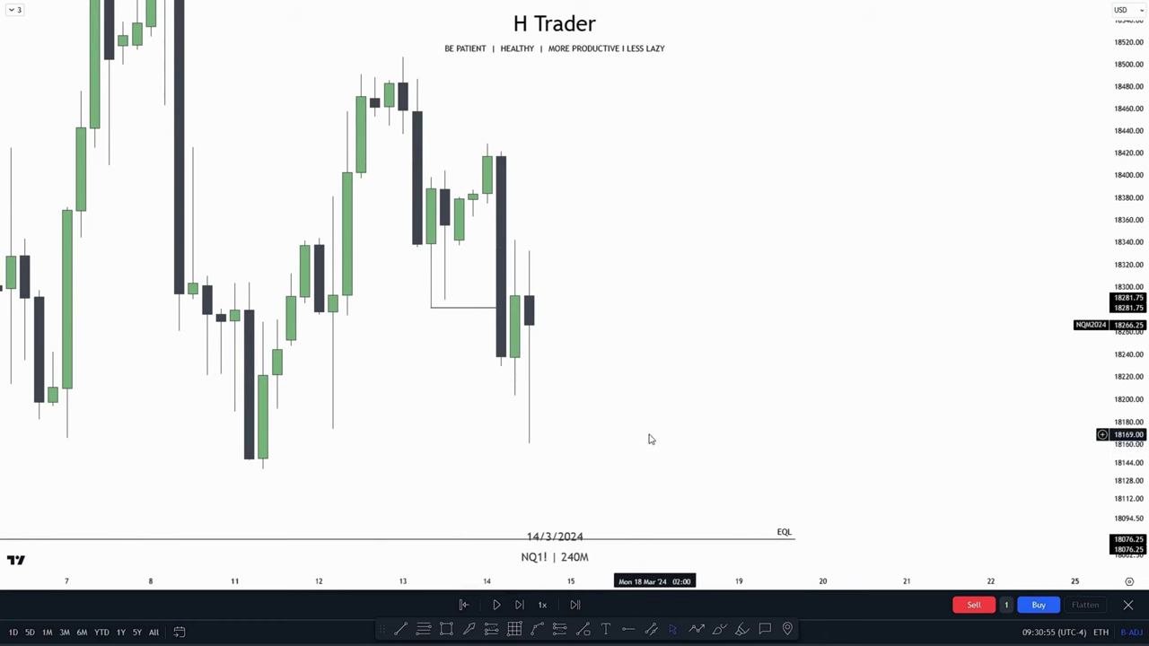
Try a line from the 12 March 06:00 low at 18174.00 to the 14 March 14:00 candle and remove it.
{"action": "left_click_drag", "start_coordinate": [453, 274], "coordinate": [450, 240]}
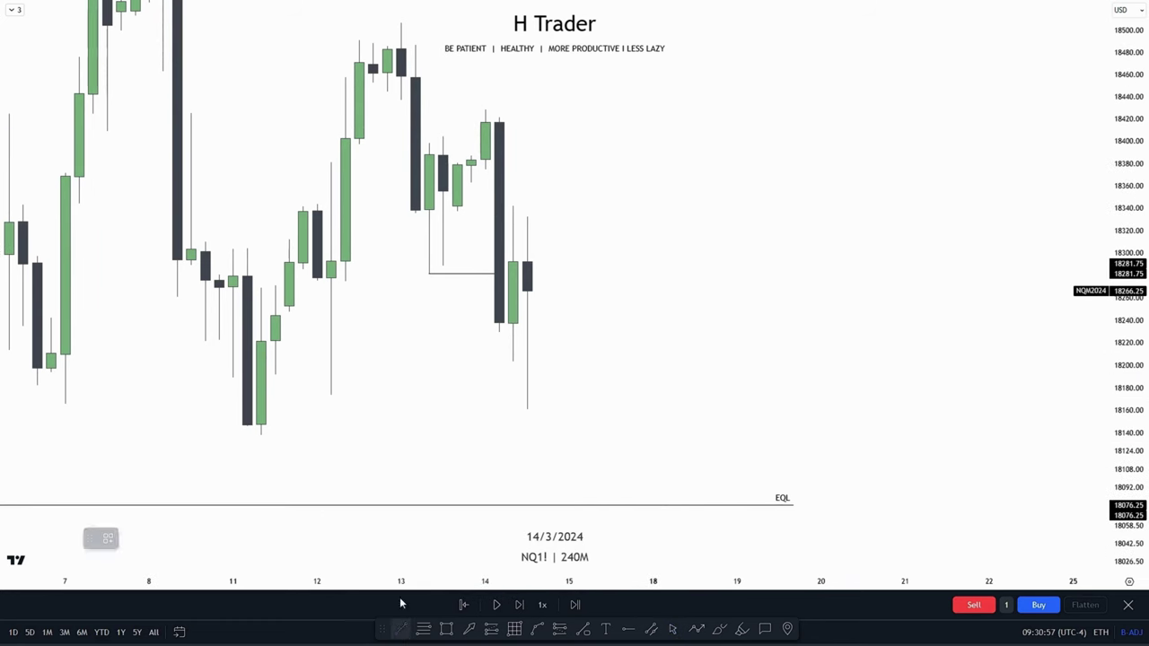
{"action": "left_click", "coordinate": [331, 396]}
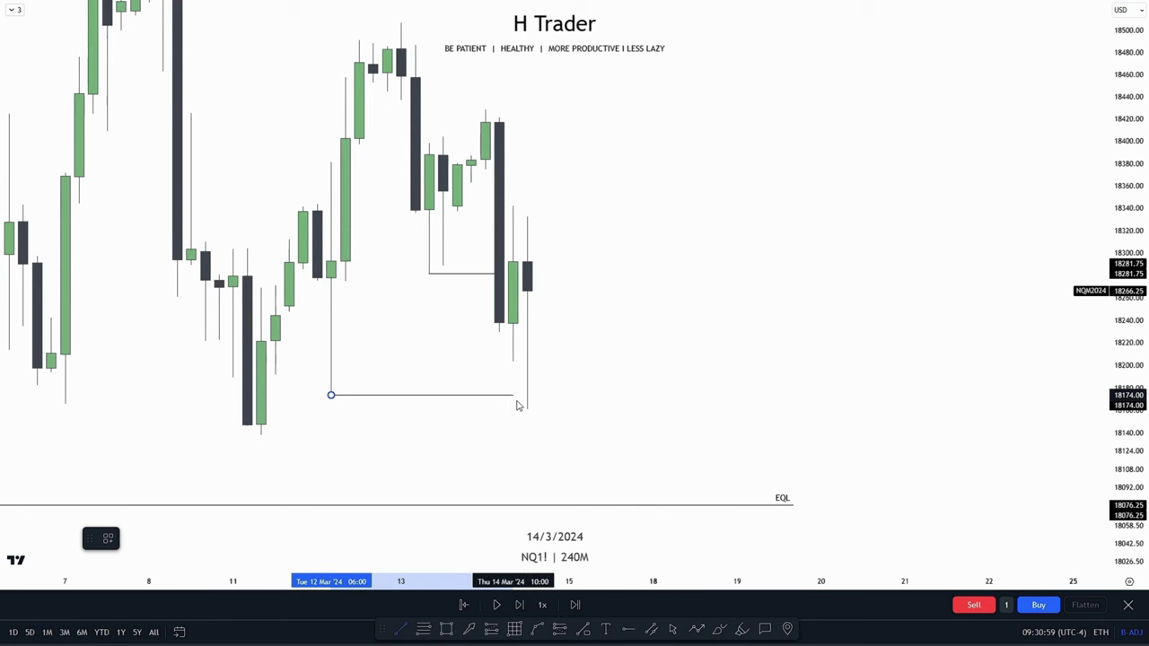
{"action": "left_click", "coordinate": [528, 406]}
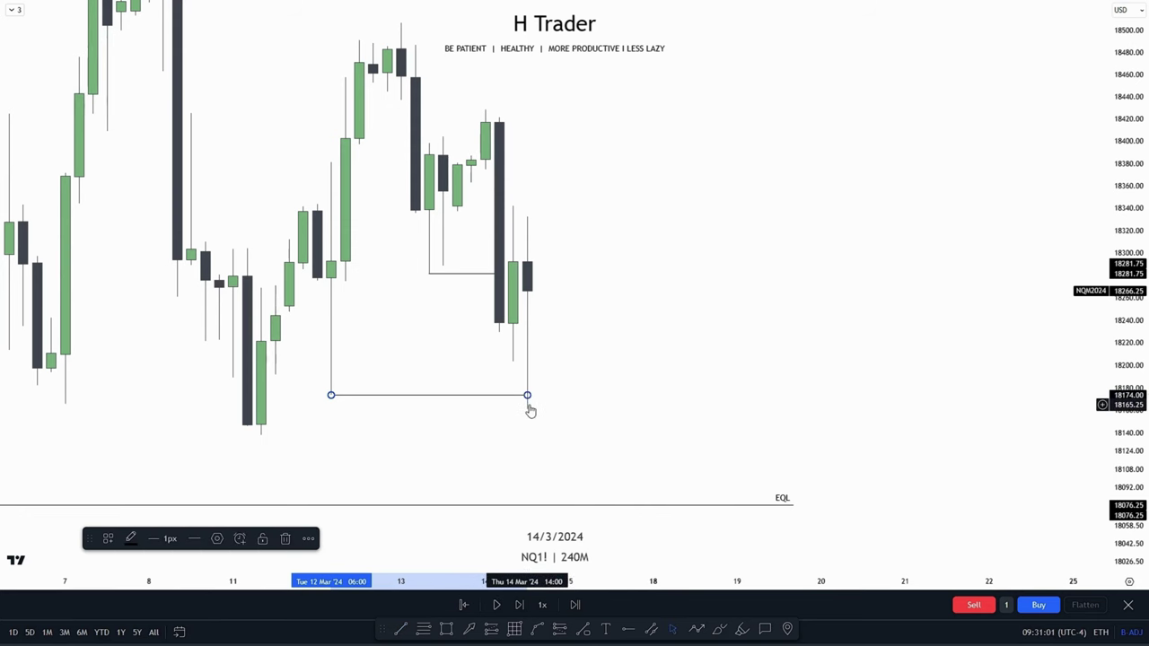
{"action": "key", "text": "Delete"}
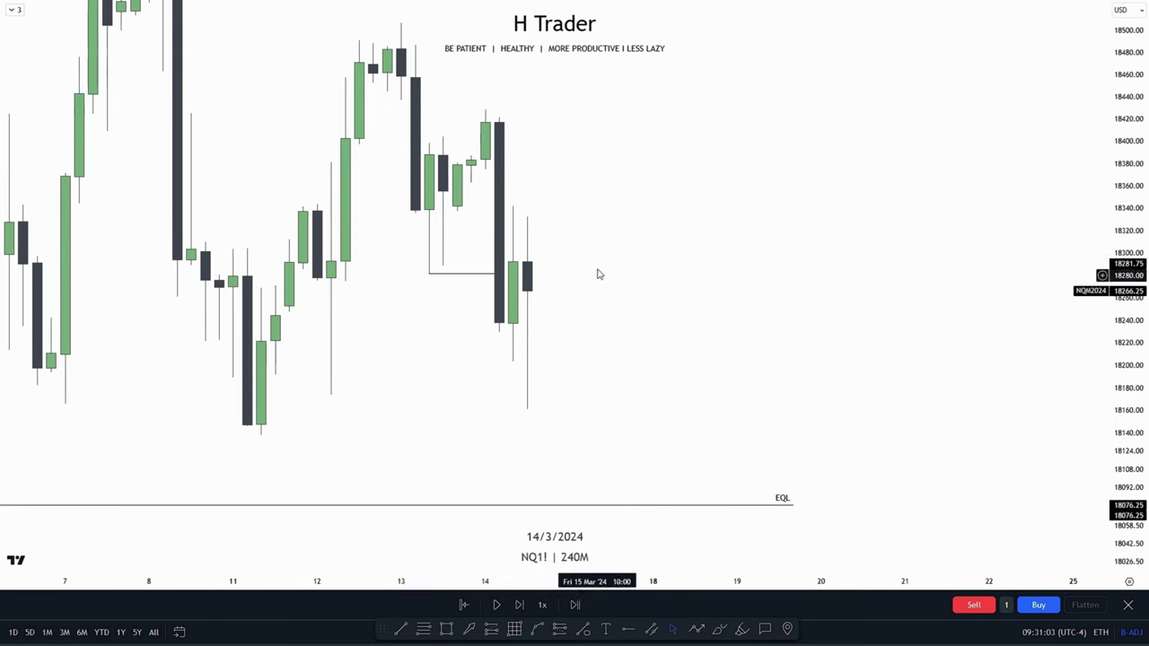
Try marking the 240-minute bearish gap from about 18437 to 18399 on 13 March with a rectangle and delete it.
{"action": "left_click_drag", "start_coordinate": [759, 275], "coordinate": [785, 333]}
{"action": "left_click_drag", "start_coordinate": [1131, 193], "coordinate": [1132, 206]}
{"action": "left_click_drag", "start_coordinate": [671, 298], "coordinate": [651, 323]}
{"action": "left_click", "coordinate": [446, 629]}
{"action": "mouse_move", "coordinate": [407, 186]}
{"action": "left_mouse_down"}
{"action": "mouse_move", "coordinate": [437, 228]}
{"action": "mouse_move", "coordinate": [644, 228]}
{"action": "left_mouse_up"}
{"action": "left_click", "coordinate": [685, 308]}
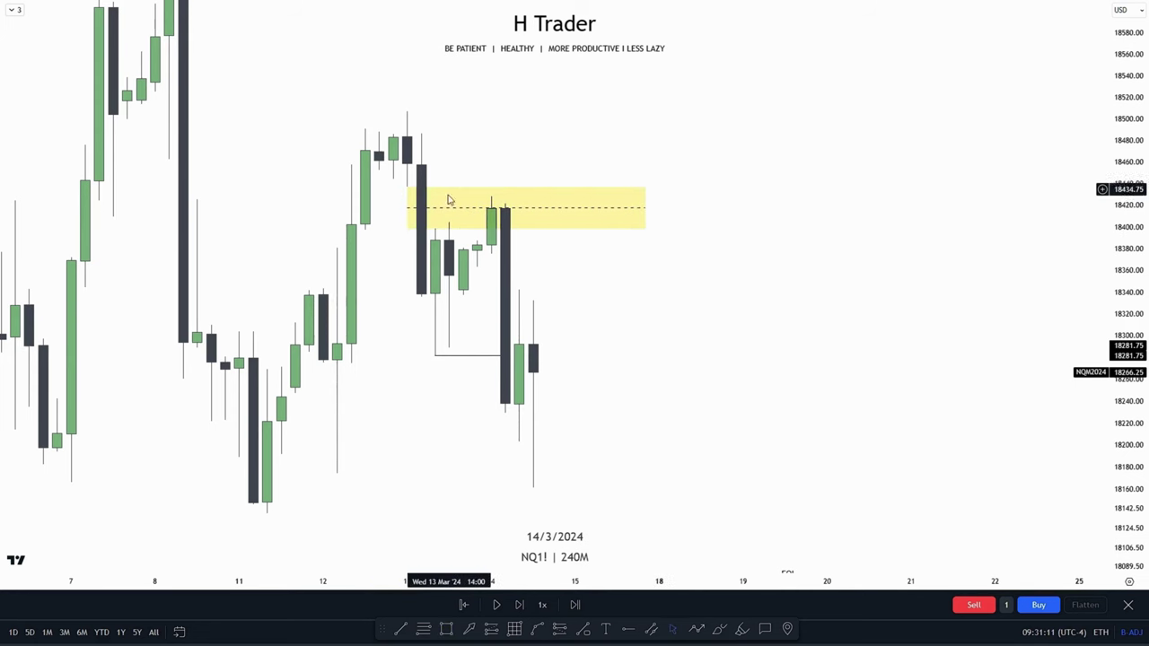
{"action": "left_click", "coordinate": [526, 229]}
{"action": "key", "text": "Delete"}
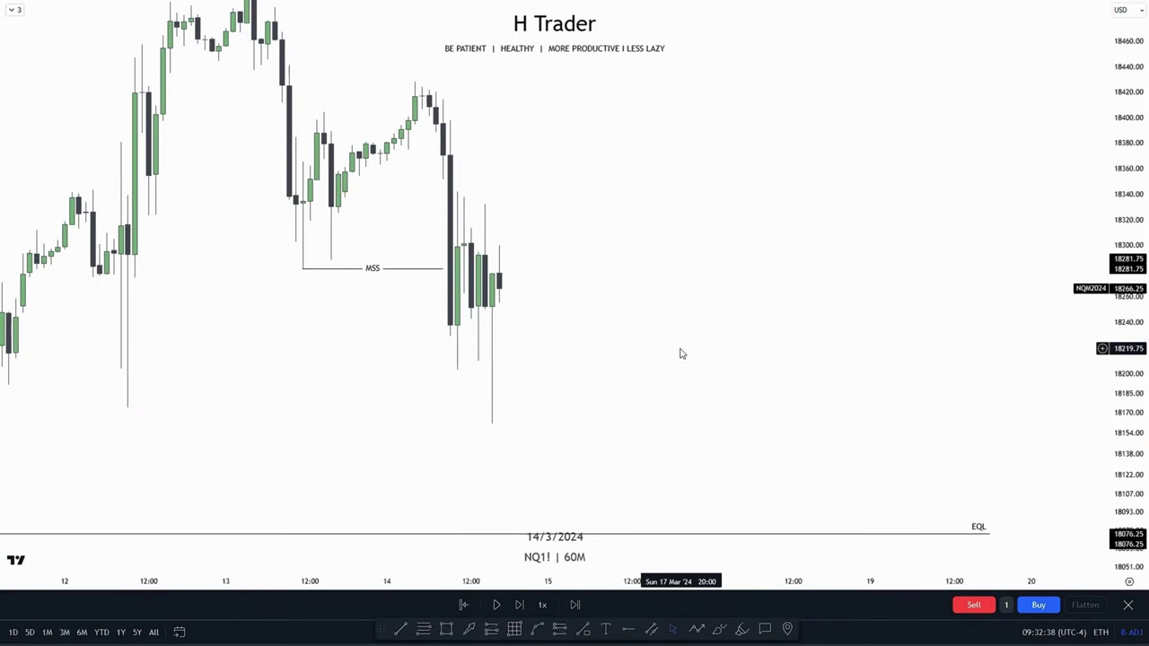
Examine the 60-minute price action between the MSS line at 18281.75 and the EQL line at 18076.25.
{"action": "scroll", "coordinate": [678, 343], "scroll_direction": "down", "scroll_amount": 6}
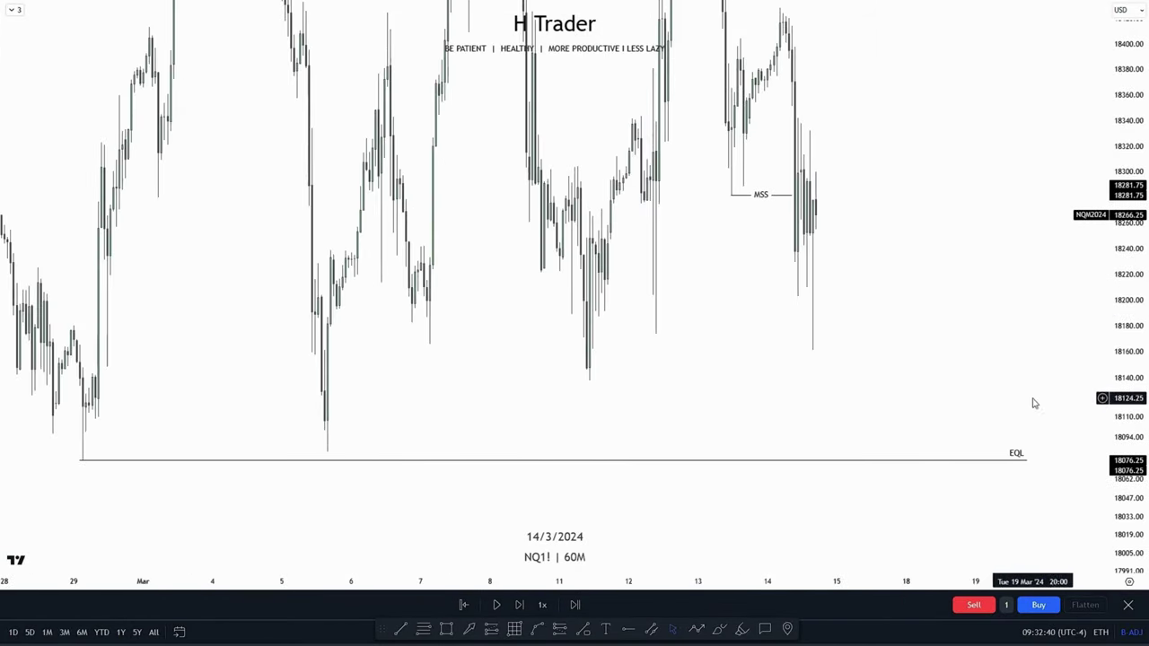
{"action": "scroll", "coordinate": [656, 359], "scroll_direction": "up", "scroll_amount": 6}
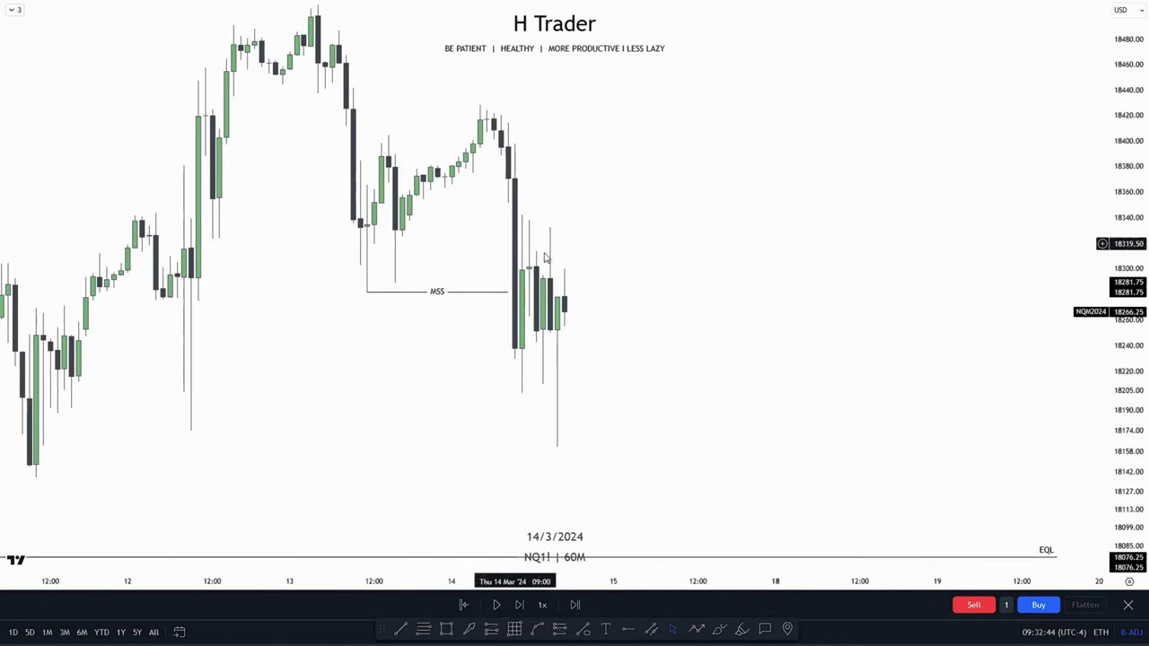
Examine the 14 March price action on the 60-minute chart and around the yellow gap on the 15-minute chart.
{"action": "left_click_drag", "start_coordinate": [666, 376], "coordinate": [650, 343]}
{"action": "left_click_drag", "start_coordinate": [636, 209], "coordinate": [639, 247]}
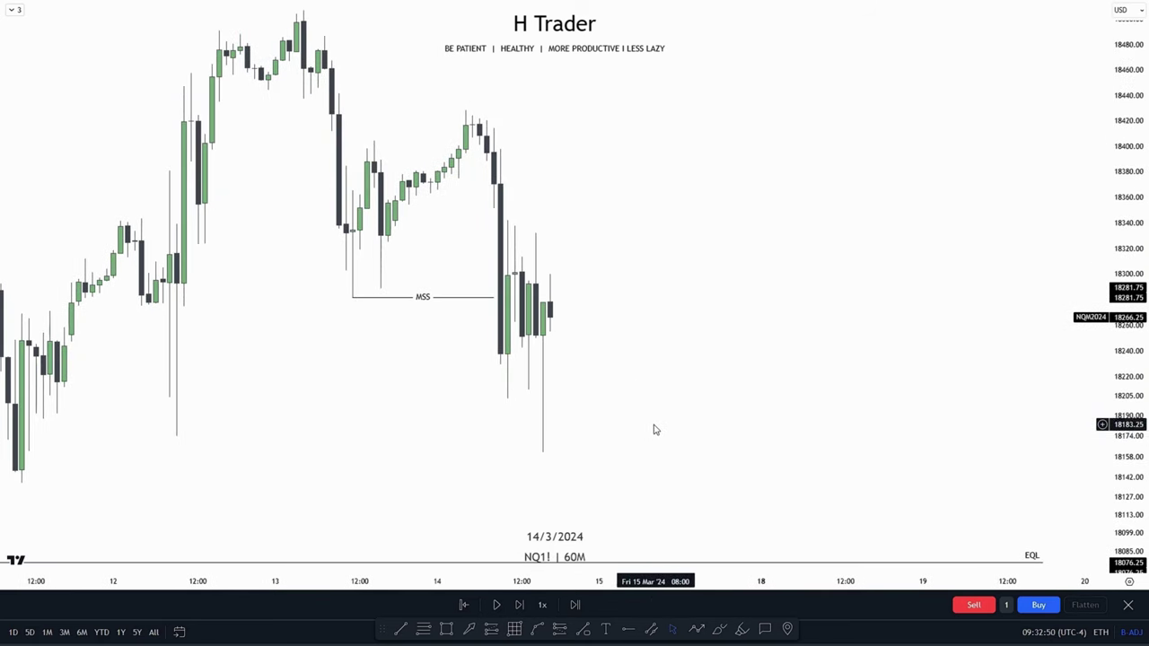
{"action": "left_click_drag", "start_coordinate": [654, 431], "coordinate": [629, 375]}
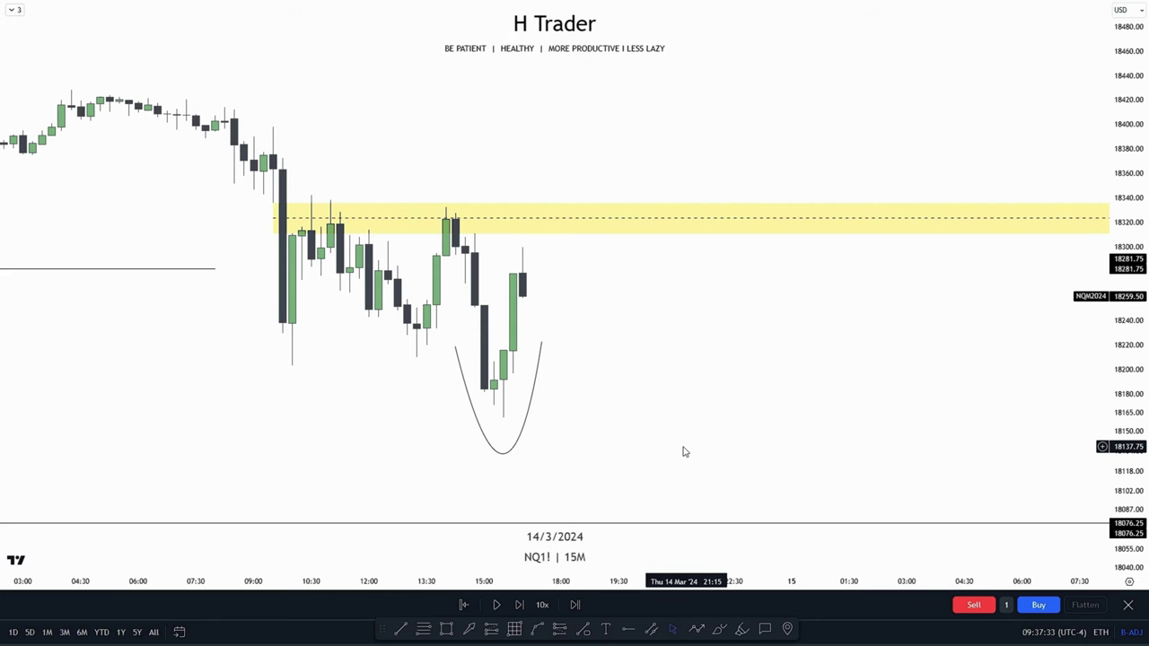
{"action": "left_click_drag", "start_coordinate": [1144, 403], "coordinate": [1141, 349]}
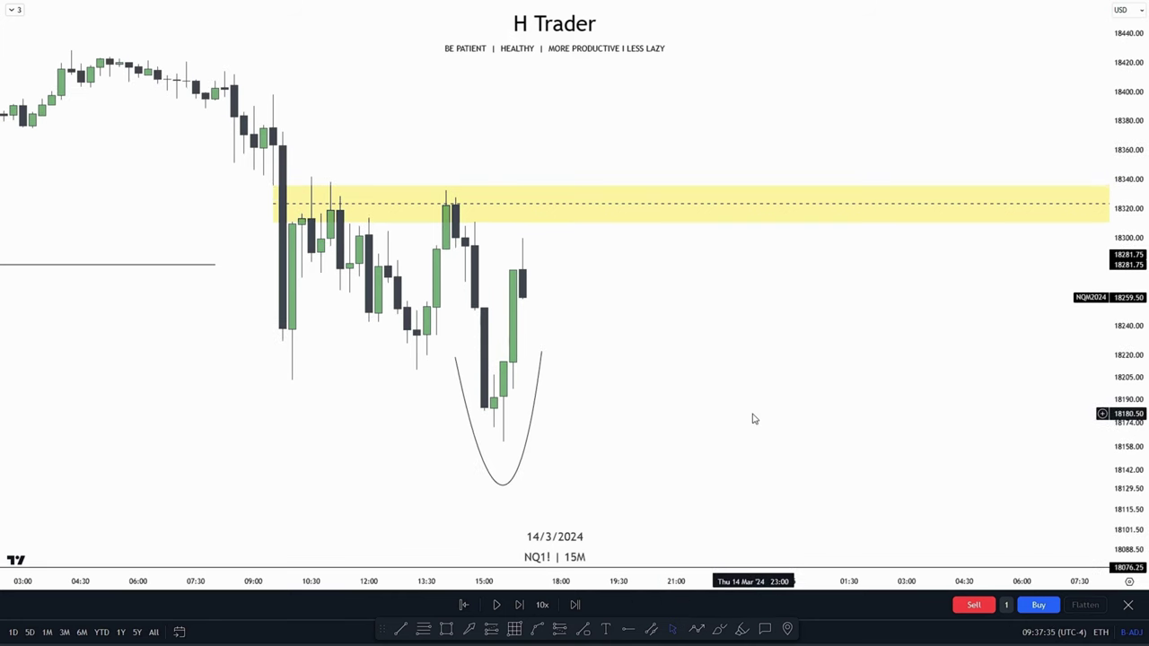
{"action": "left_click_drag", "start_coordinate": [755, 419], "coordinate": [797, 450]}
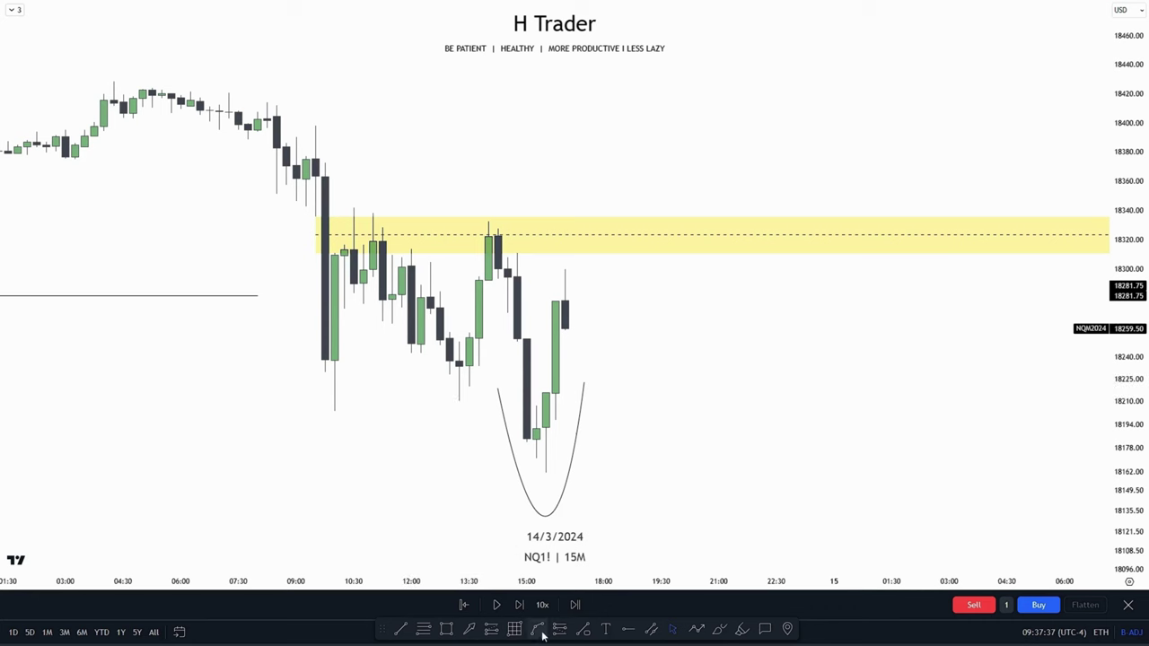
Try a curve beneath the 14 March low around 13:15 on the 15-minute chart and remove it.
{"action": "left_click", "coordinate": [507, 368]}
{"action": "left_click_drag", "start_coordinate": [449, 380], "coordinate": [460, 447]}
{"action": "left_click", "coordinate": [752, 443]}
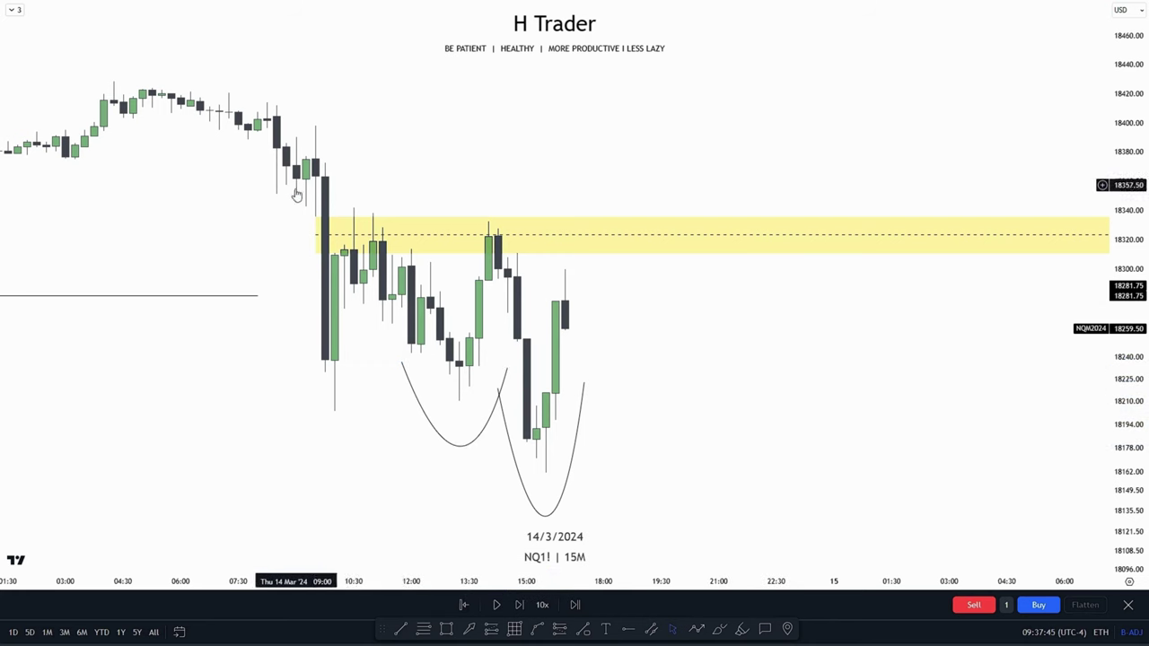
{"action": "left_click_drag", "start_coordinate": [671, 312], "coordinate": [664, 273]}
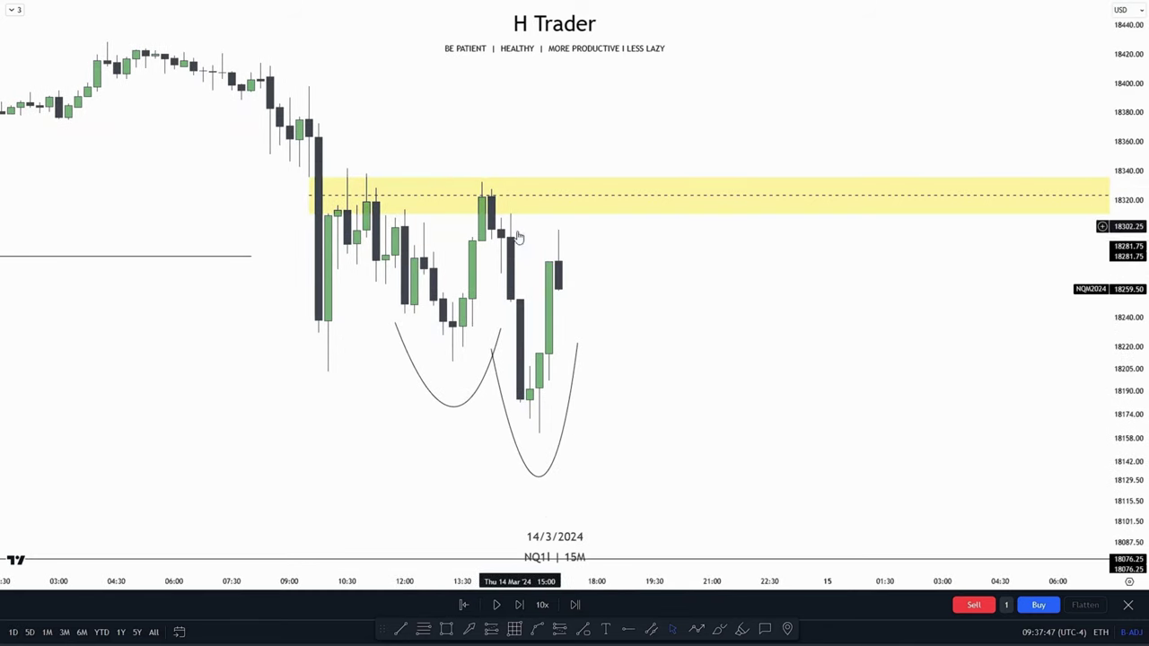
{"action": "left_click", "coordinate": [454, 409]}
{"action": "key", "text": "Delete"}
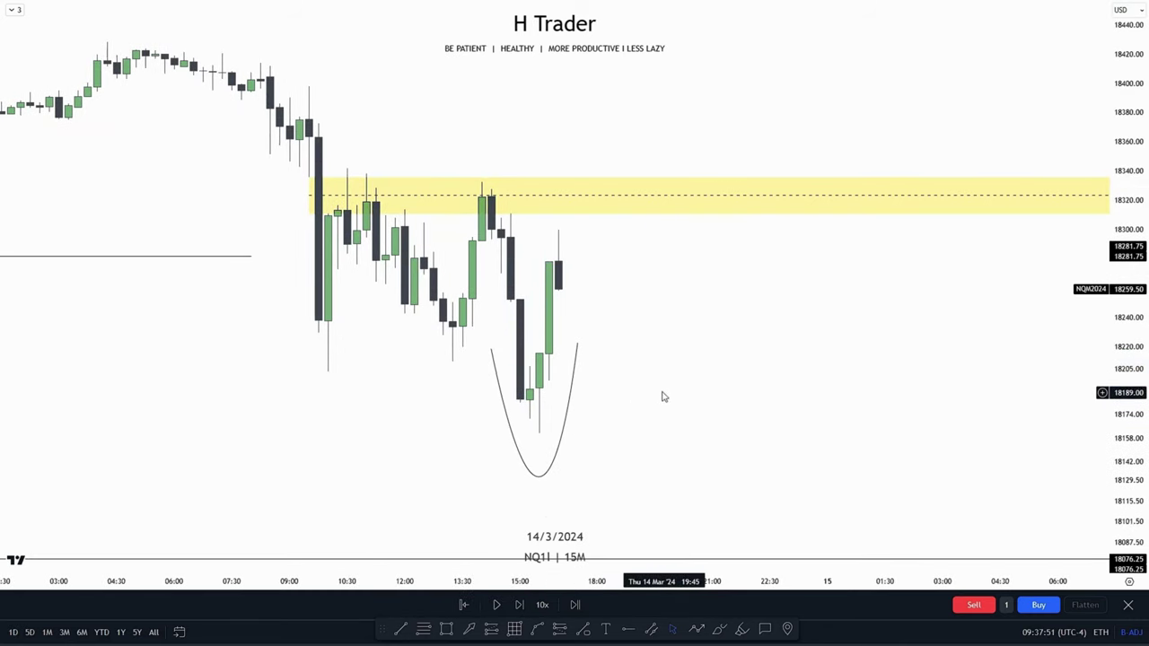
Examine the 15-minute price action between the yellow gap and the line at 18076.25.
{"action": "left_click_drag", "start_coordinate": [1129, 289], "coordinate": [1129, 352]}
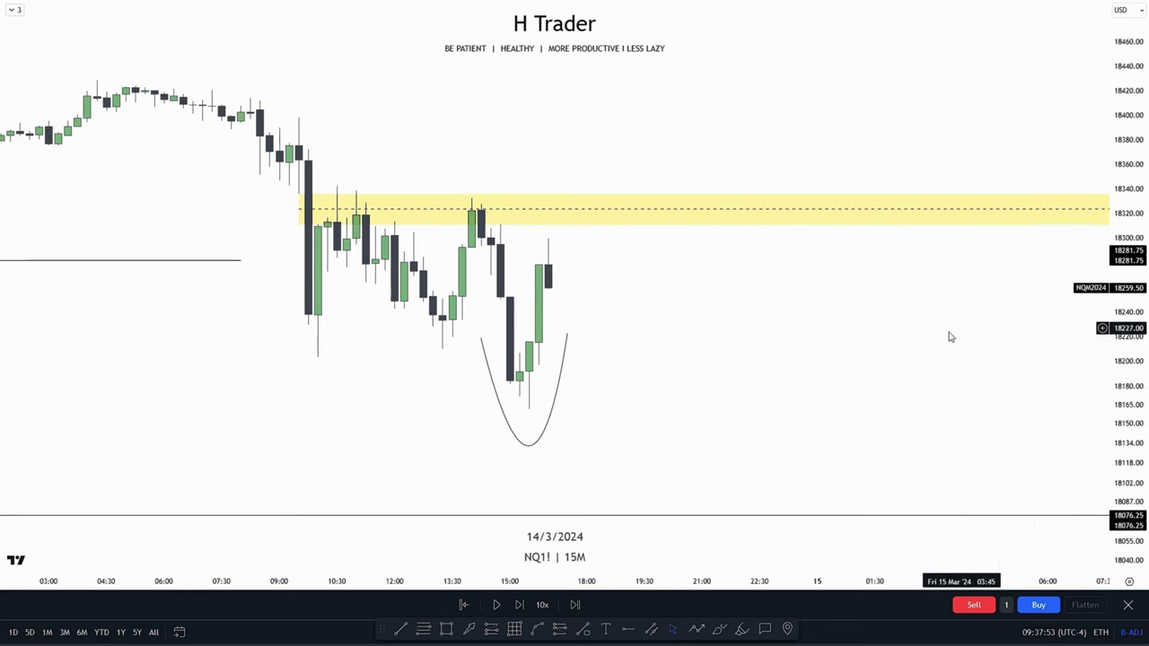
{"action": "left_click_drag", "start_coordinate": [840, 308], "coordinate": [778, 325]}
{"action": "left_click_drag", "start_coordinate": [1130, 325], "coordinate": [1130, 357]}
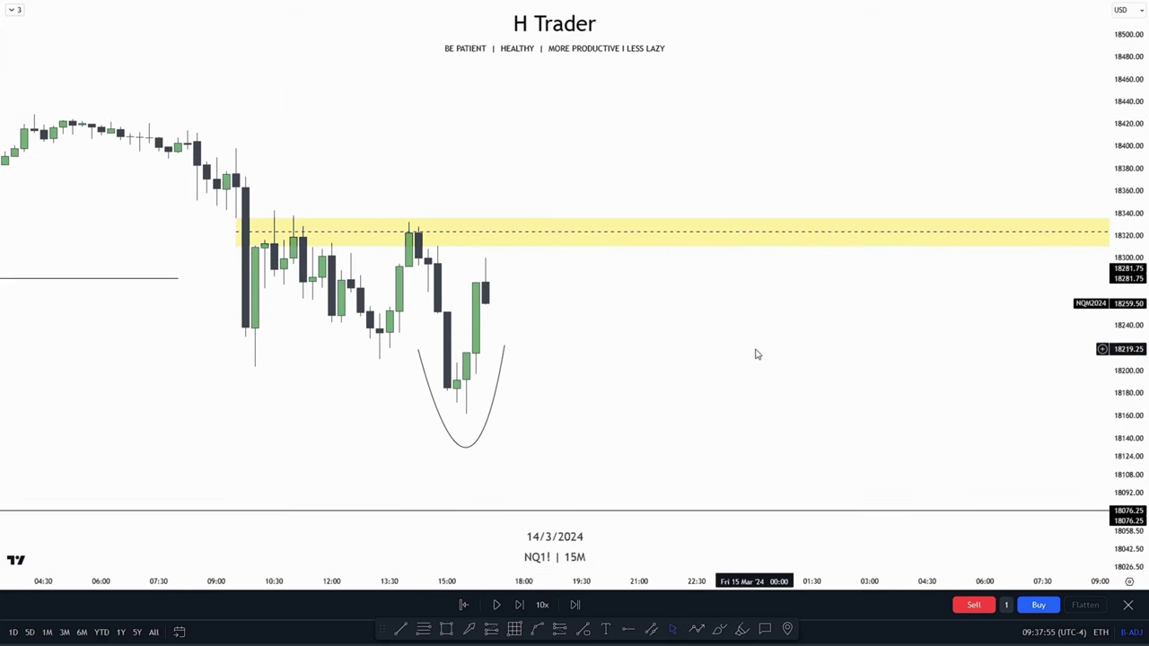
{"action": "scroll", "coordinate": [756, 356], "scroll_direction": "down", "scroll_amount": 1}
{"action": "left_click_drag", "start_coordinate": [757, 336], "coordinate": [631, 358]}
{"action": "left_click_drag", "start_coordinate": [1147, 264], "coordinate": [1147, 280]}
{"action": "left_click_drag", "start_coordinate": [729, 340], "coordinate": [727, 332]}
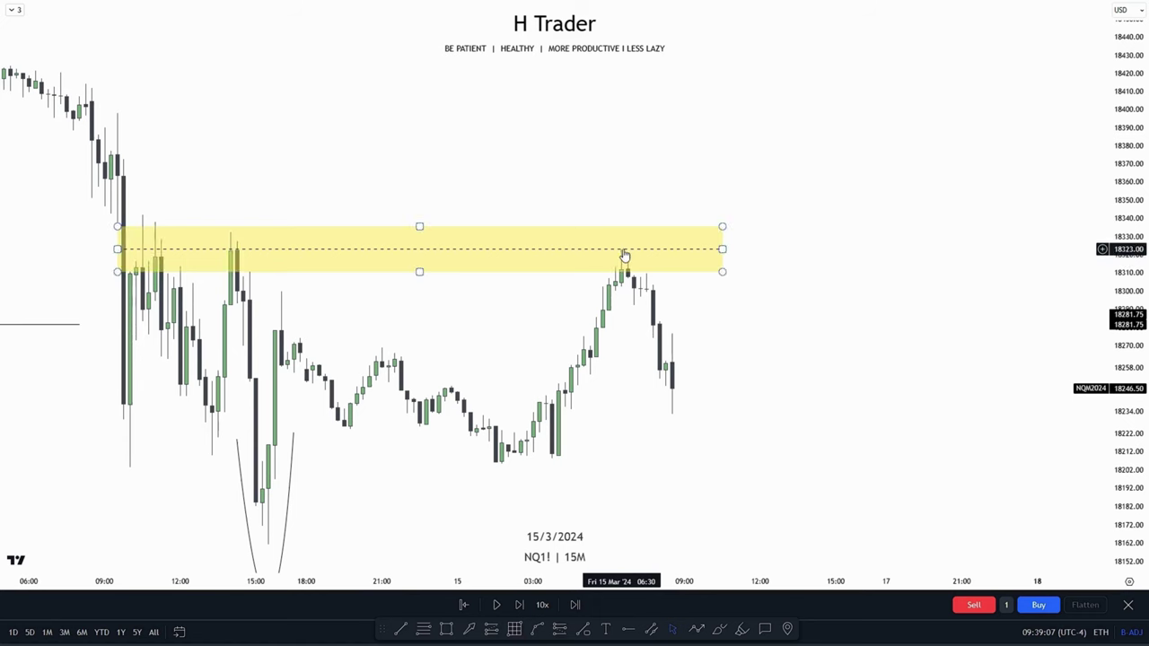
Examine how the 15 March candles react at the yellow gap on the 15-minute chart.
{"action": "left_click_drag", "start_coordinate": [709, 310], "coordinate": [691, 302]}
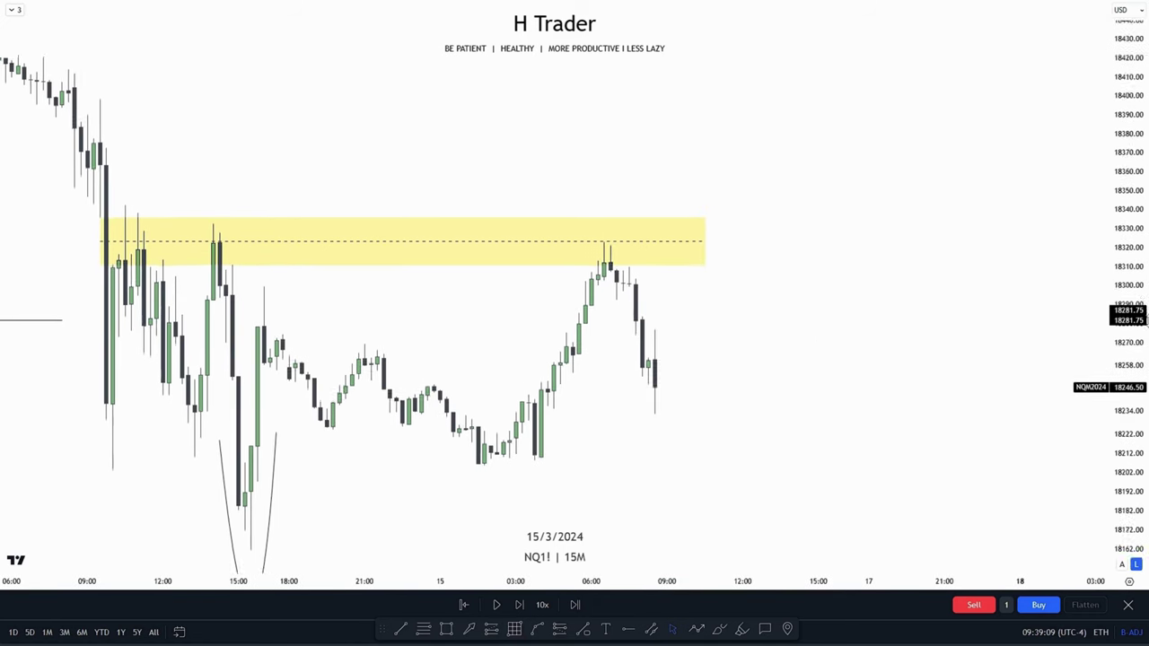
{"action": "left_click_drag", "start_coordinate": [1129, 323], "coordinate": [1128, 265]}
{"action": "left_click_drag", "start_coordinate": [833, 396], "coordinate": [813, 369]}
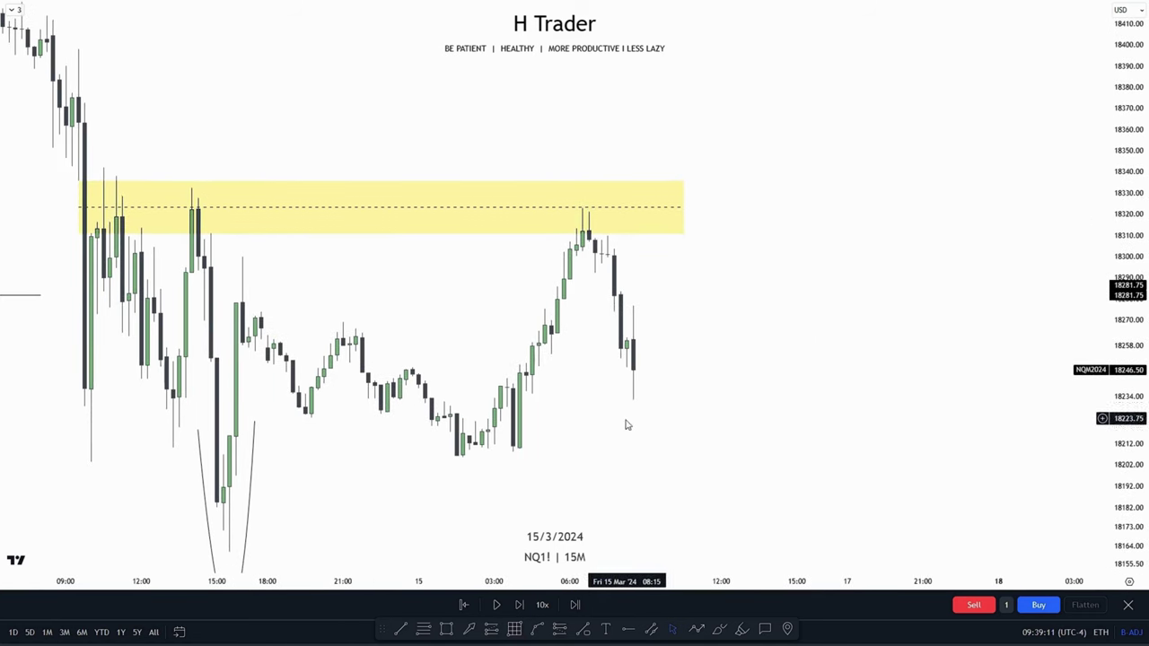
{"action": "scroll", "coordinate": [695, 436], "scroll_direction": "right", "scroll_amount": 5}
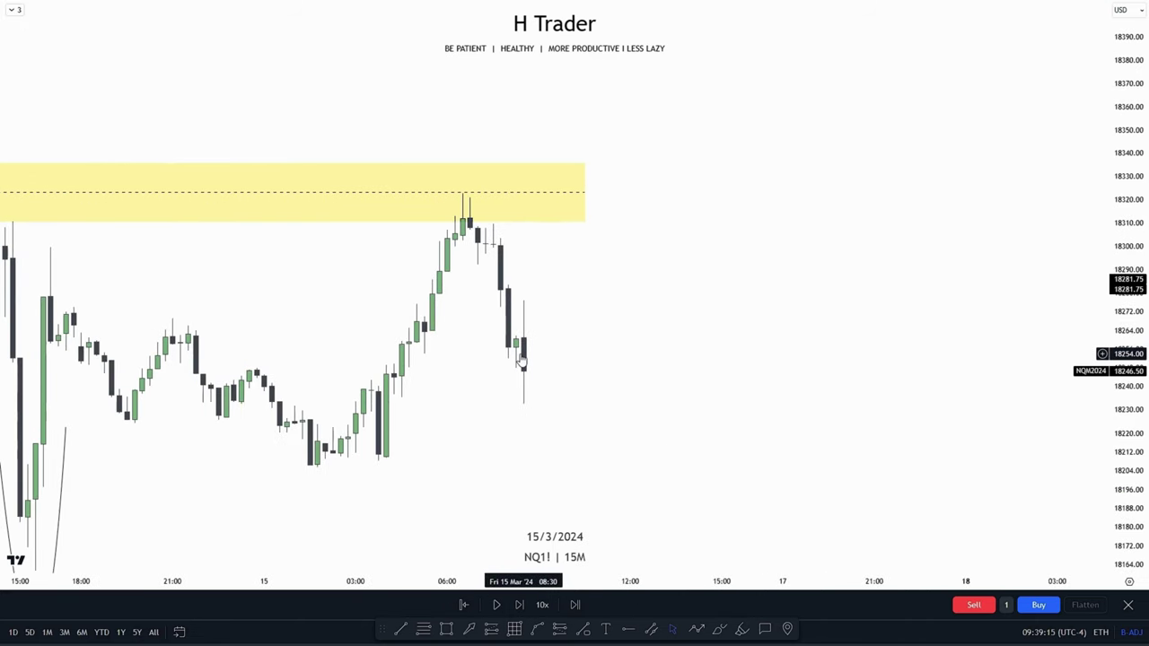
{"action": "left_click_drag", "start_coordinate": [1143, 330], "coordinate": [1143, 314]}
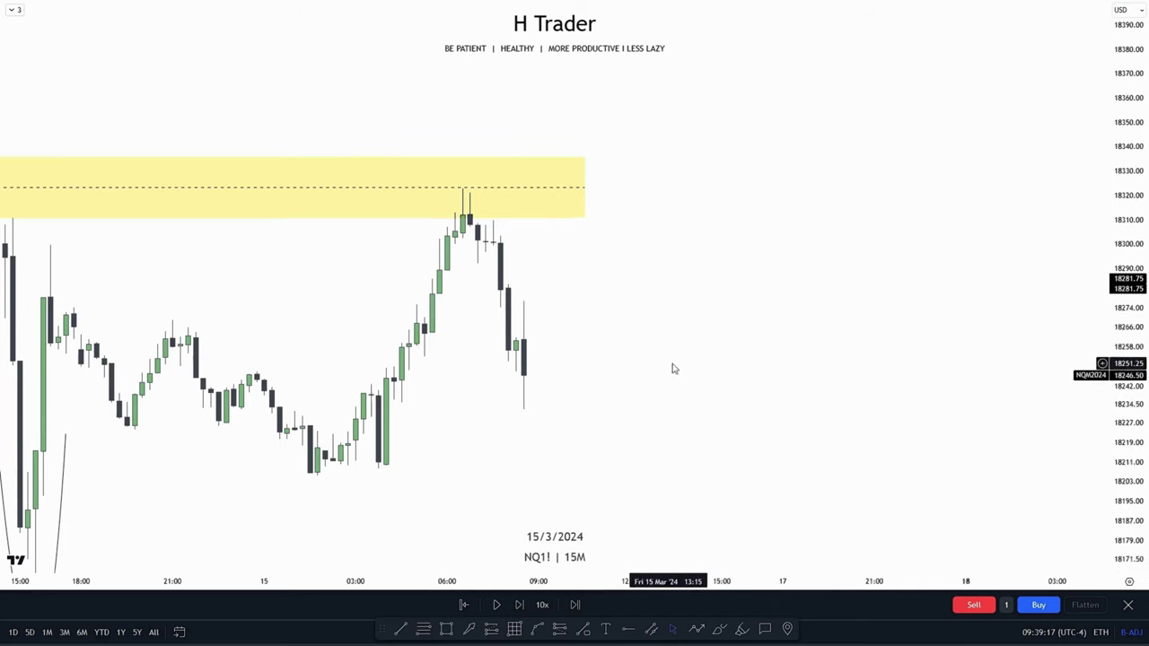
{"action": "left_click_drag", "start_coordinate": [669, 361], "coordinate": [650, 297]}
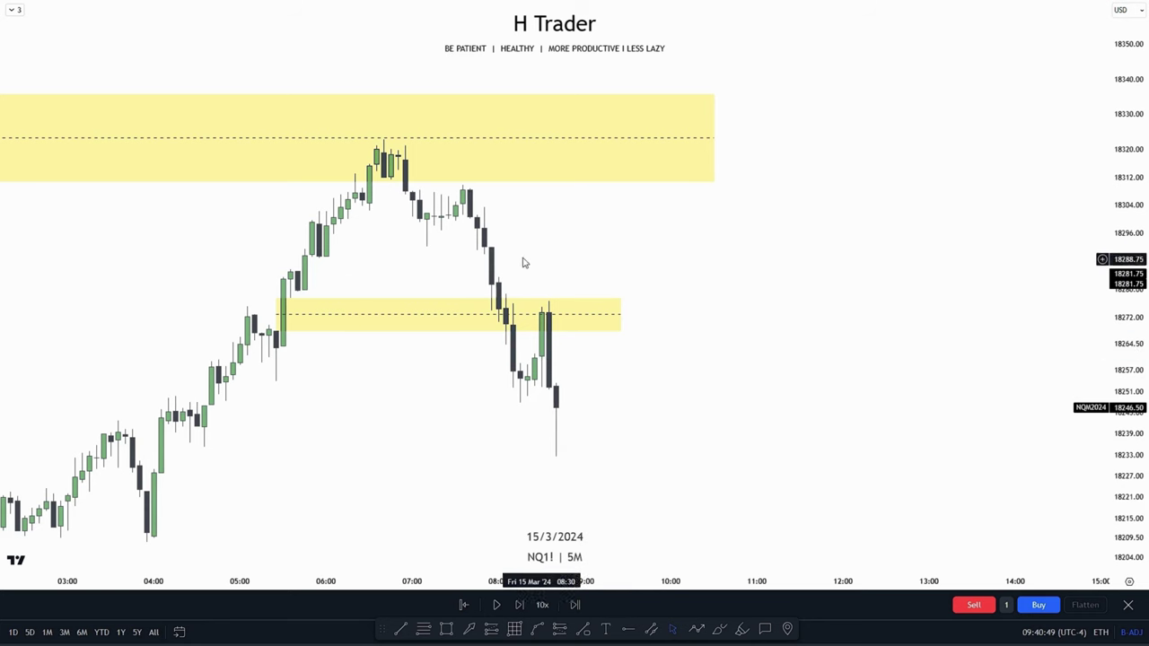
Draw a horizontal line at 18247.75 from the 15 March 08:15 low to the latest candle on the 5-minute chart.
{"action": "left_click_drag", "start_coordinate": [684, 388], "coordinate": [669, 372]}
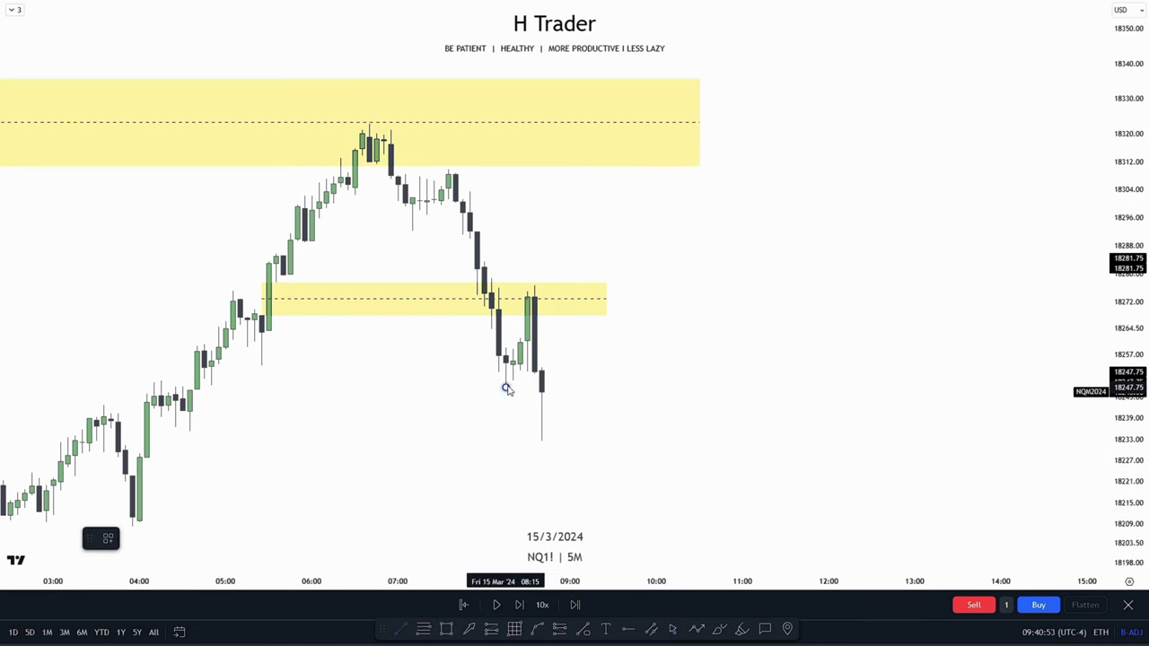
{"action": "left_click", "coordinate": [541, 388]}
{"action": "left_click", "coordinate": [550, 371]}
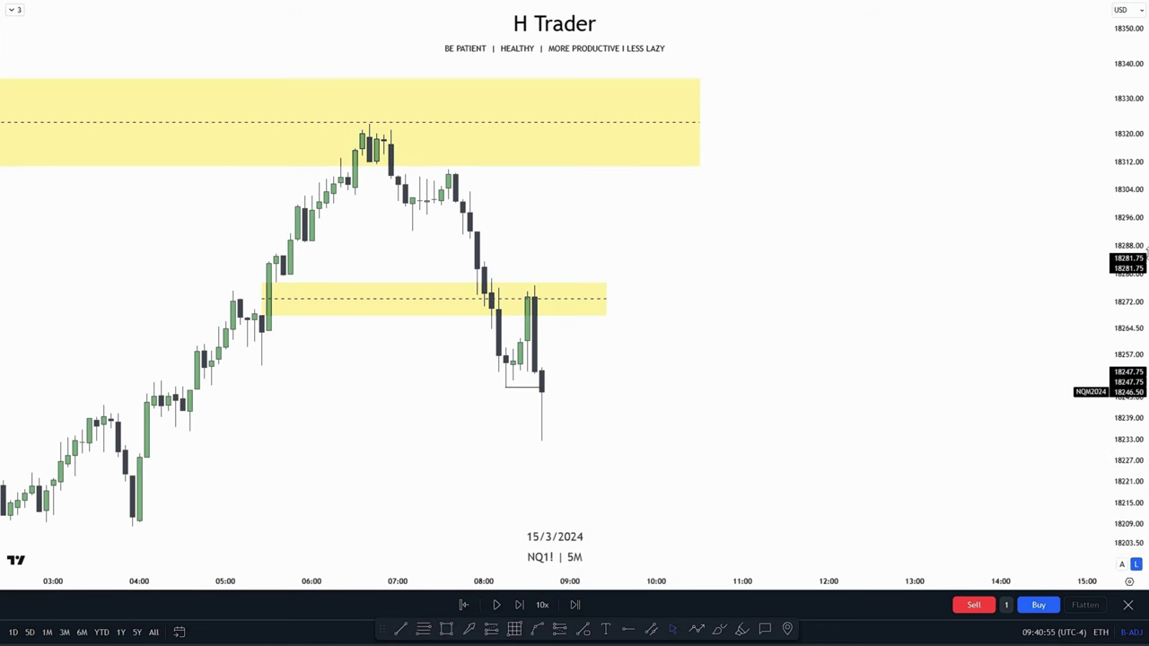
Examine the 5-minute price action from the two yellow gaps down to the line at 18076.25.
{"action": "scroll", "coordinate": [865, 461], "scroll_direction": "down", "scroll_amount": 5}
{"action": "left_click_drag", "start_coordinate": [672, 440], "coordinate": [620, 412]}
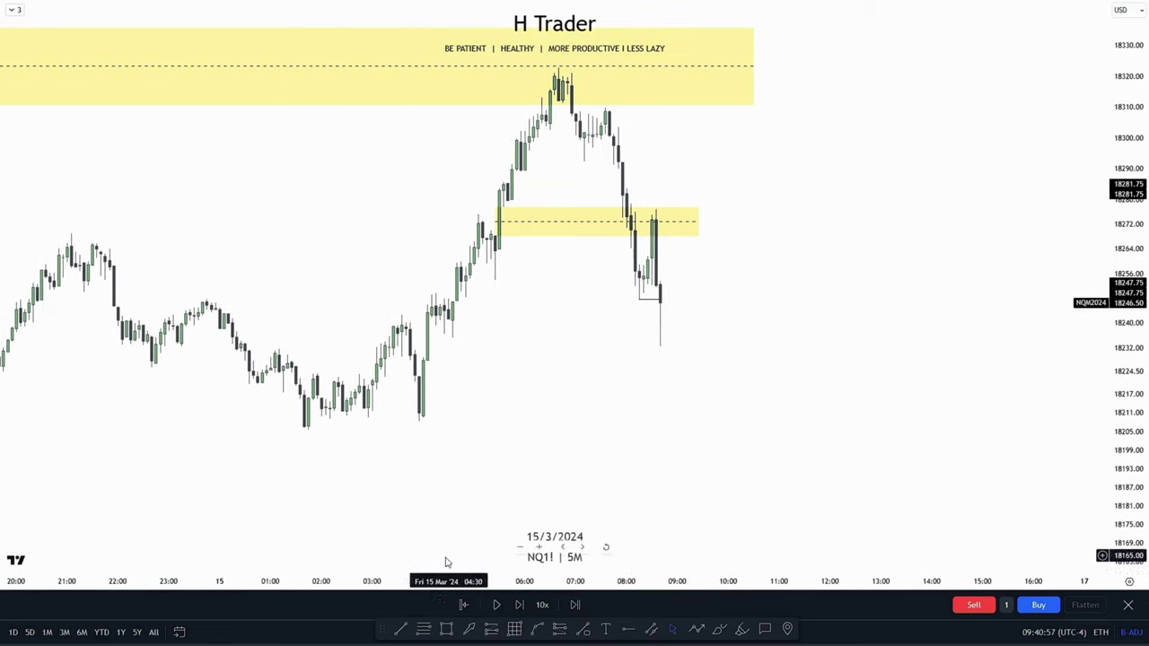
{"action": "scroll", "coordinate": [478, 456], "scroll_direction": "down", "scroll_amount": 1}
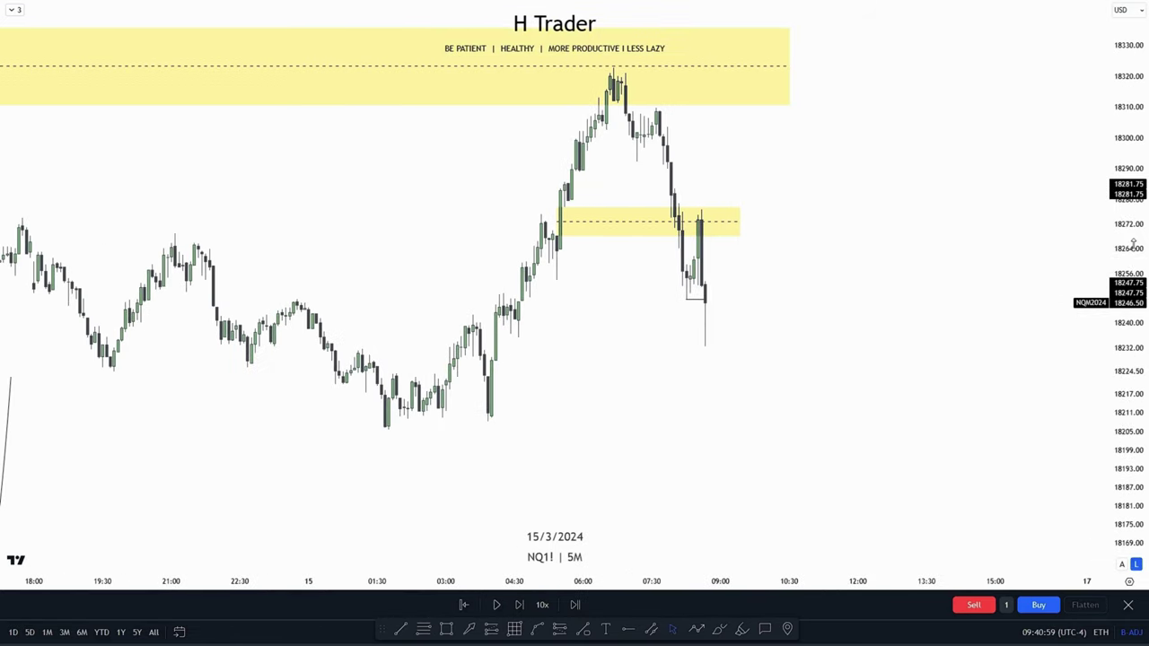
{"action": "left_click_drag", "start_coordinate": [883, 418], "coordinate": [854, 322]}
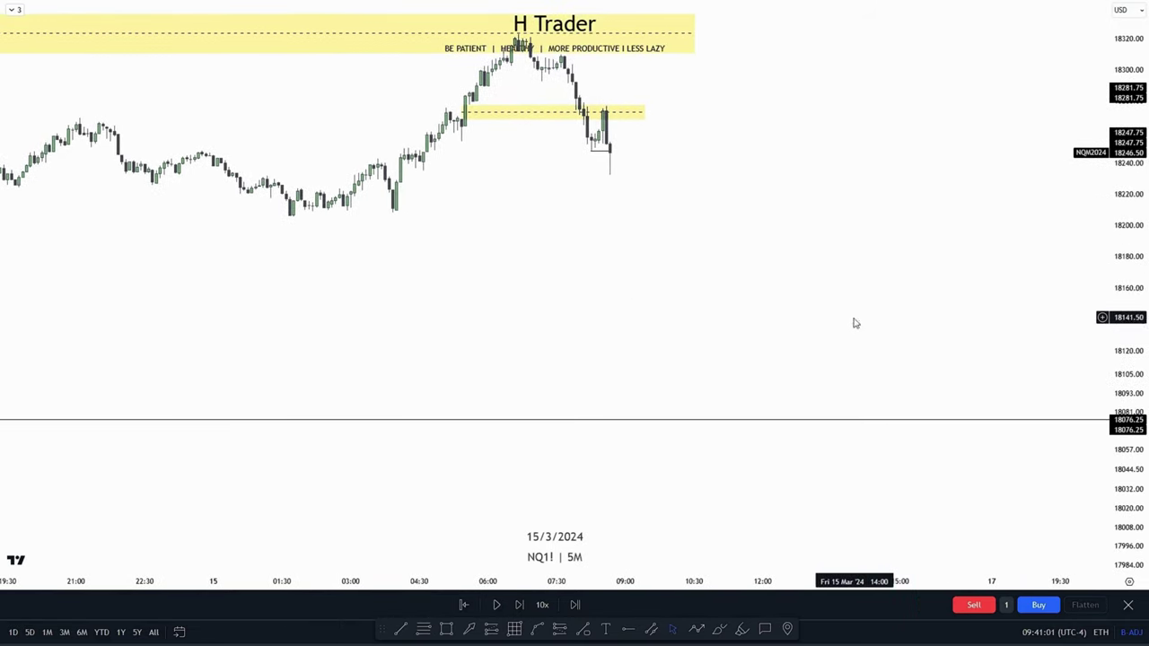
{"action": "left_click_drag", "start_coordinate": [690, 324], "coordinate": [677, 404]}
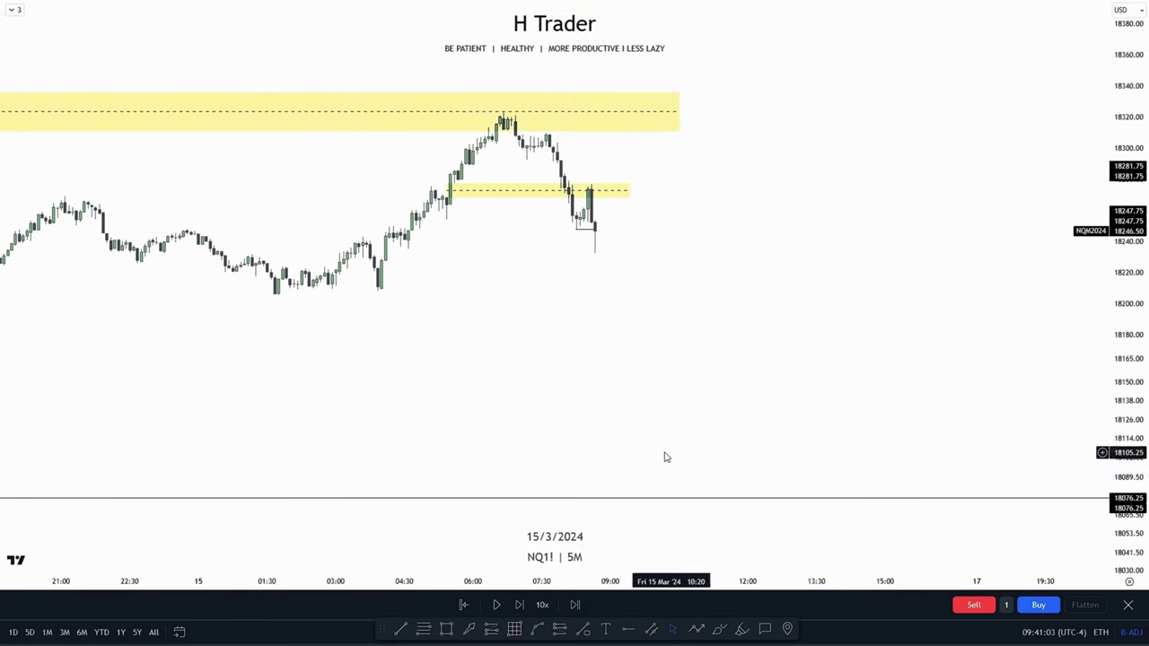
{"action": "left_click_drag", "start_coordinate": [1126, 454], "coordinate": [1082, 216]}
{"action": "left_click_drag", "start_coordinate": [757, 288], "coordinate": [844, 455]}
{"action": "scroll", "coordinate": [849, 452], "scroll_direction": "up", "scroll_amount": 1}
{"action": "left_click_drag", "start_coordinate": [1126, 402], "coordinate": [1121, 319]}
{"action": "scroll", "coordinate": [927, 334], "scroll_direction": "up", "scroll_amount": 2}
{"action": "left_click_drag", "start_coordinate": [754, 370], "coordinate": [889, 392]}
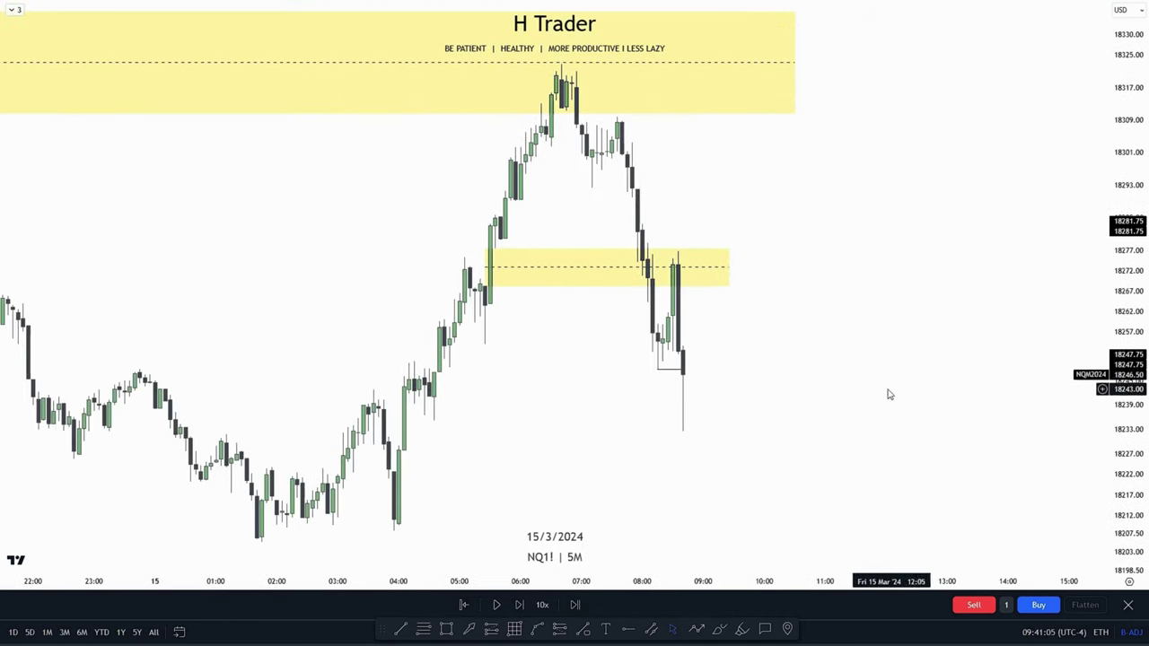
{"action": "scroll", "coordinate": [786, 381], "scroll_direction": "up", "scroll_amount": 2}
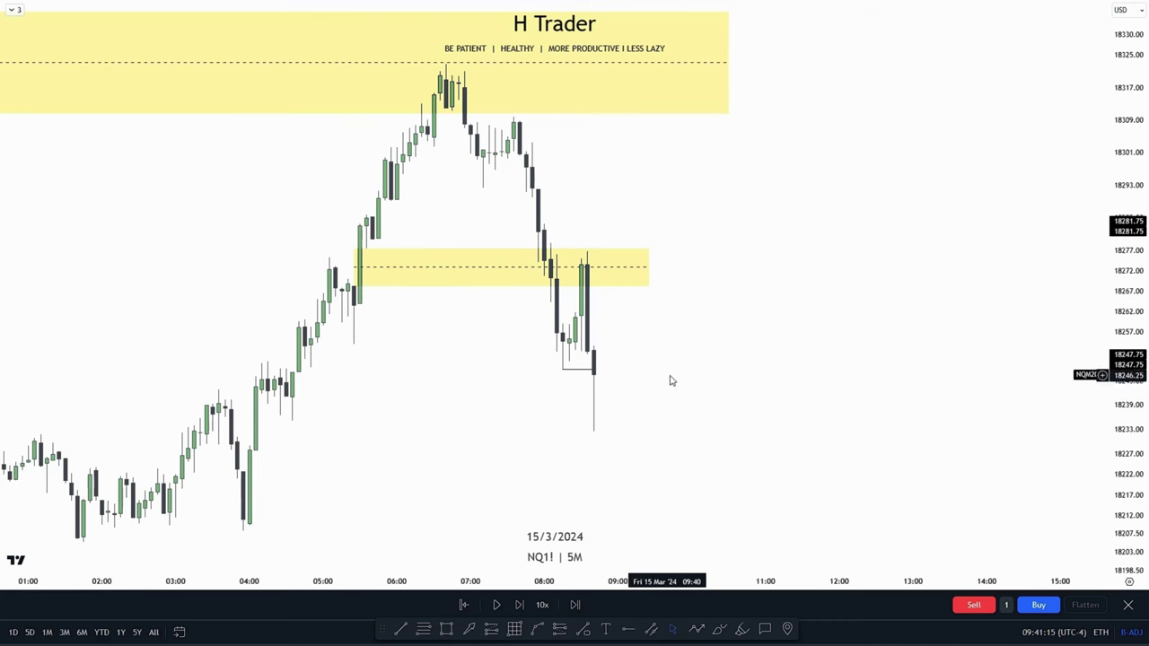
{"action": "scroll", "coordinate": [670, 381], "scroll_direction": "up", "scroll_amount": 1}
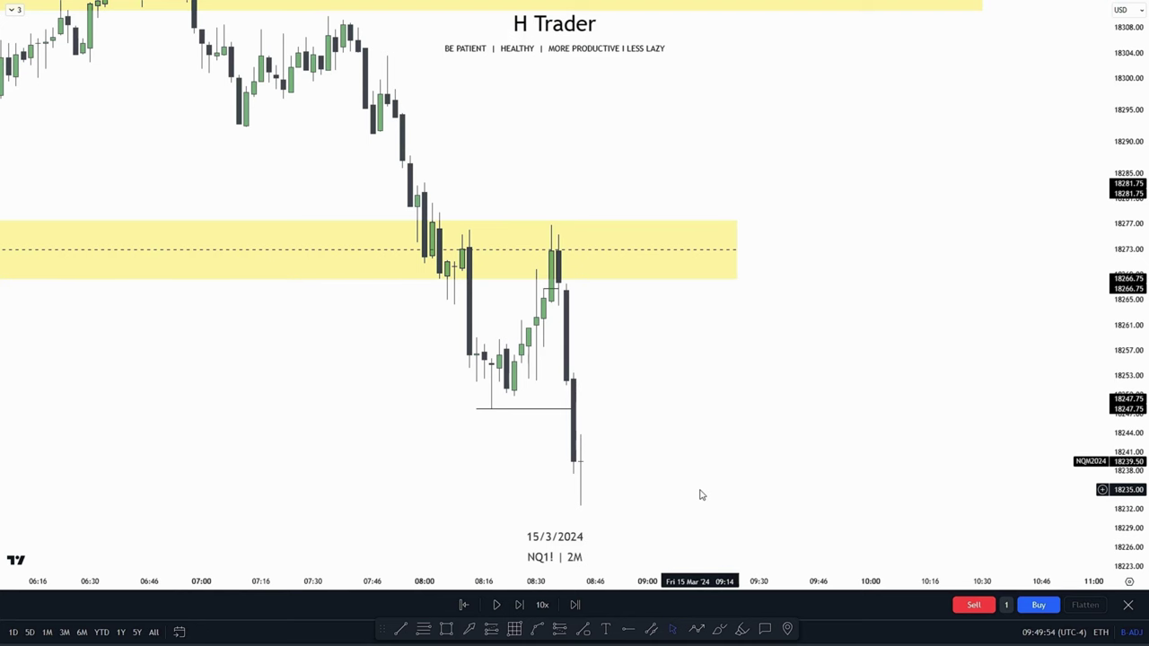
Examine the 2-minute price action around the lower yellow gap and the lines at 18266.75 and 18247.75.
{"action": "scroll", "coordinate": [738, 431], "scroll_direction": "up", "scroll_amount": 1}
{"action": "left_click_drag", "start_coordinate": [742, 428], "coordinate": [769, 454]}
{"action": "left_click_drag", "start_coordinate": [1126, 374], "coordinate": [1125, 361]}
{"action": "left_click_drag", "start_coordinate": [714, 397], "coordinate": [740, 409]}
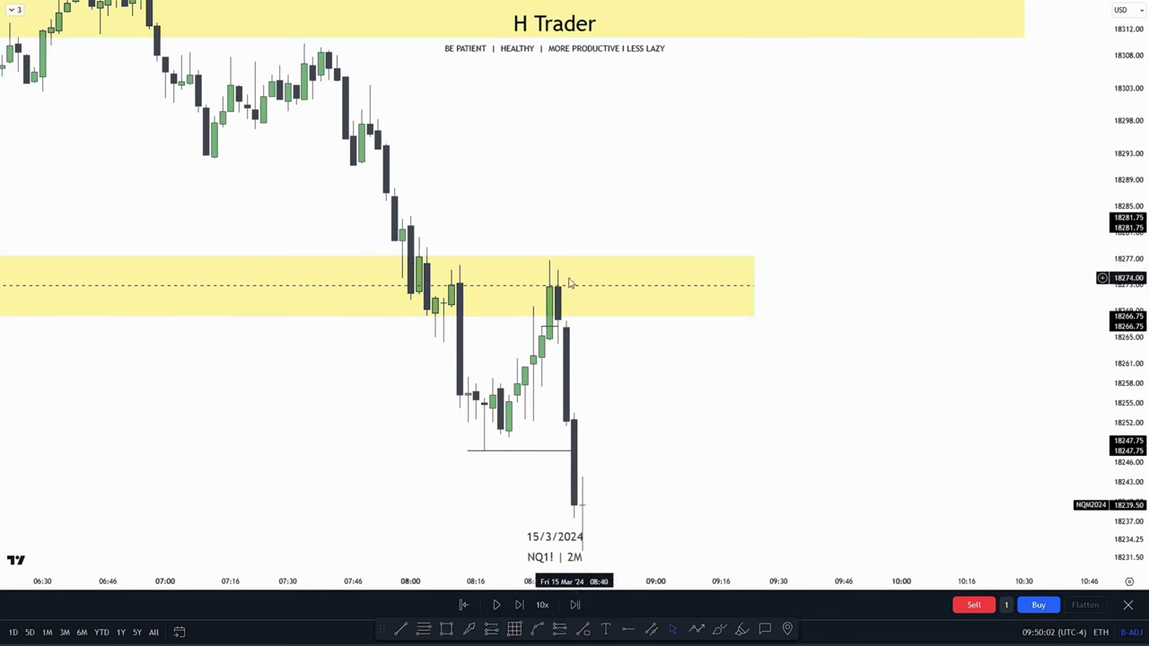
{"action": "left_click_drag", "start_coordinate": [696, 431], "coordinate": [687, 432]}
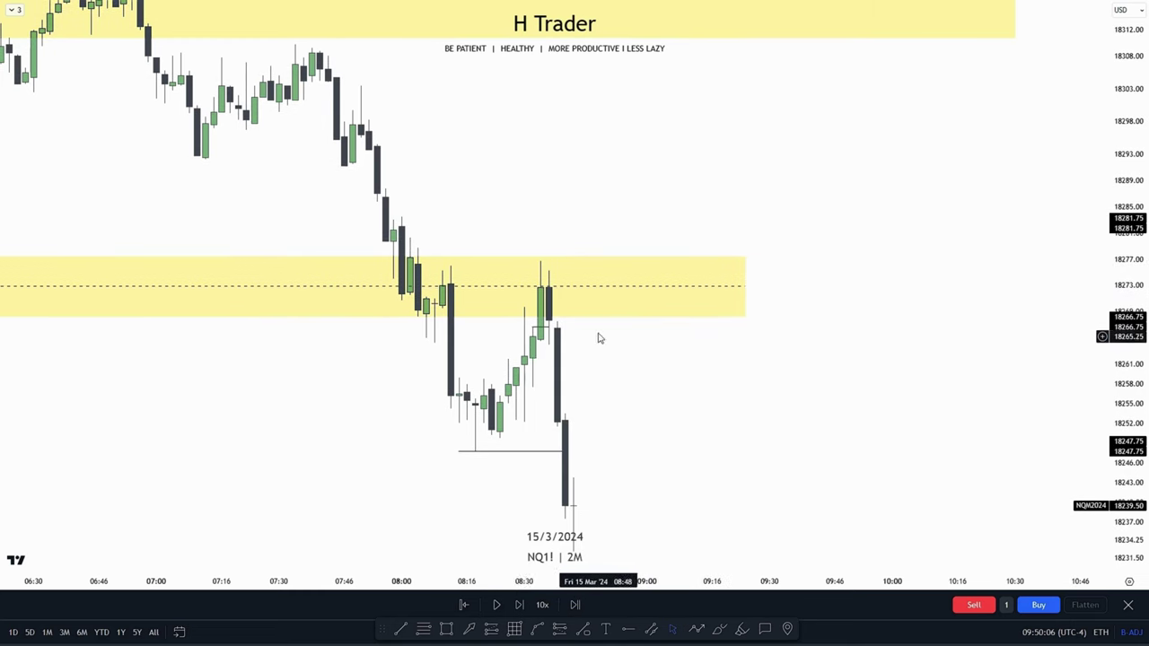
{"action": "left_click_drag", "start_coordinate": [653, 437], "coordinate": [667, 421]}
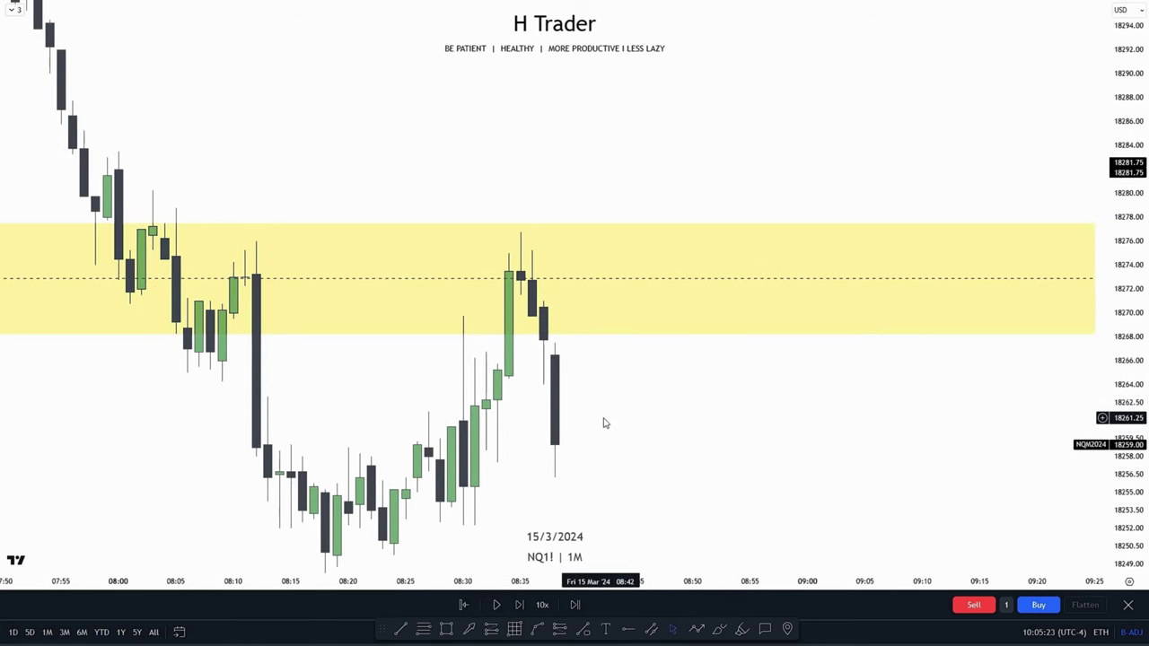
Try marking the 1-minute gap from 18274.50 to 18271.25 at 08:04 on 15 March with a rectangle and delete it.
{"action": "left_click", "coordinate": [446, 630]}
{"action": "mouse_move", "coordinate": [172, 282]}
{"action": "left_mouse_down"}
{"action": "mouse_move", "coordinate": [194, 321]}
{"action": "mouse_move", "coordinate": [284, 301]}
{"action": "mouse_move", "coordinate": [758, 301]}
{"action": "left_mouse_up"}
{"action": "left_click", "coordinate": [760, 374]}
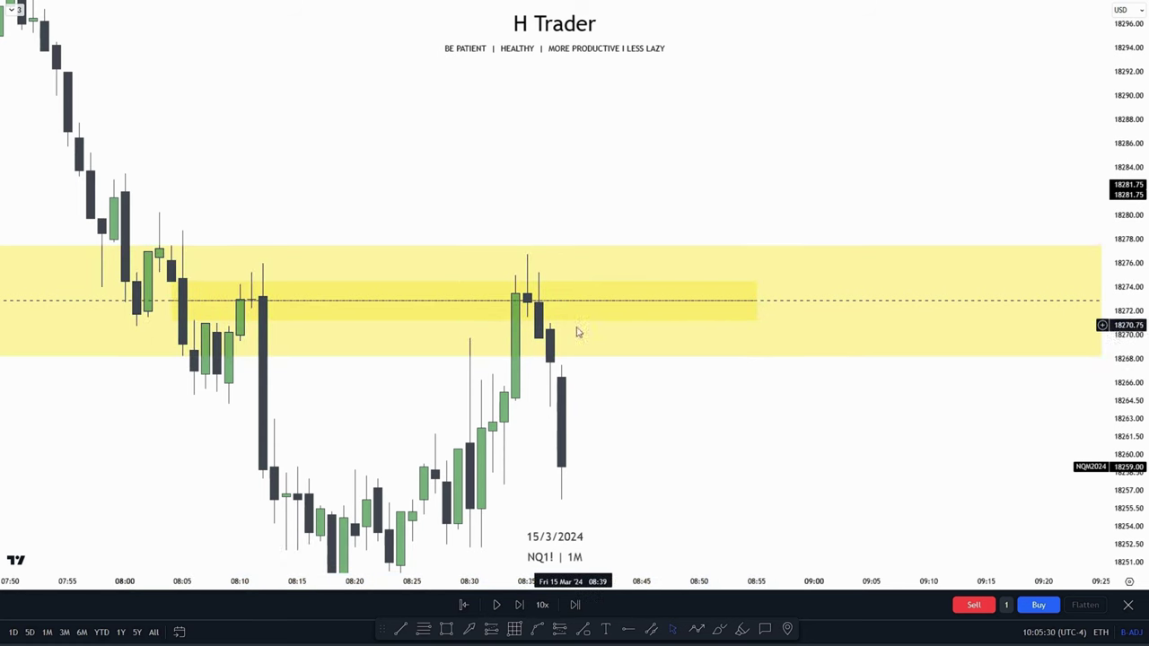
{"action": "left_click", "coordinate": [757, 320]}
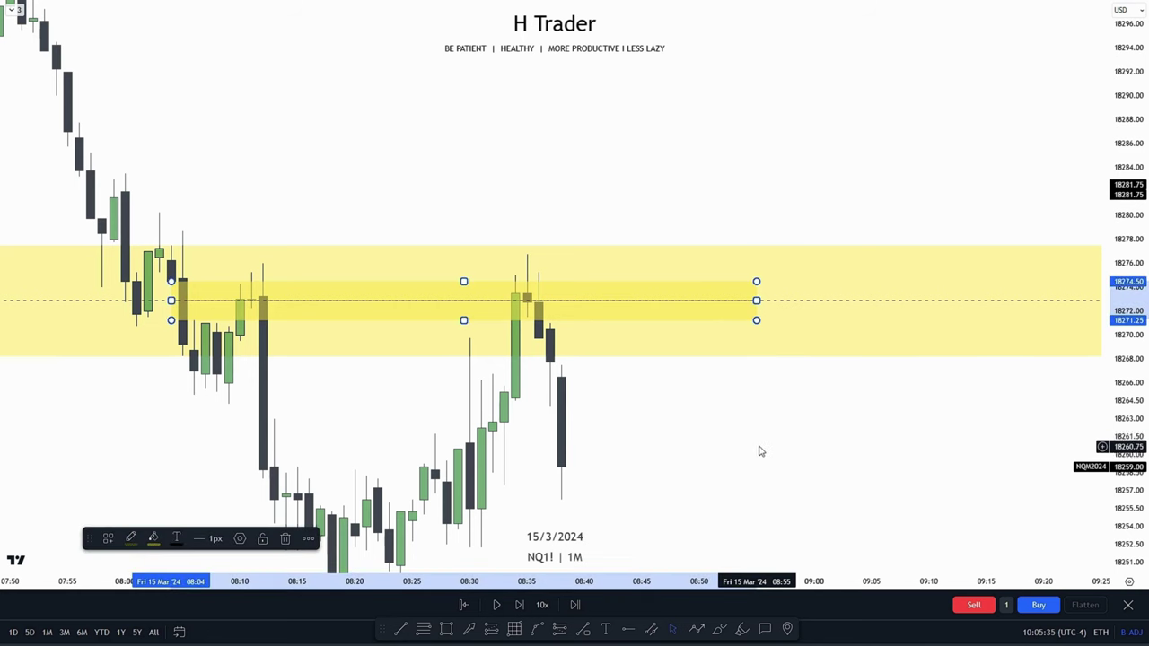
{"action": "key", "text": "Delete"}
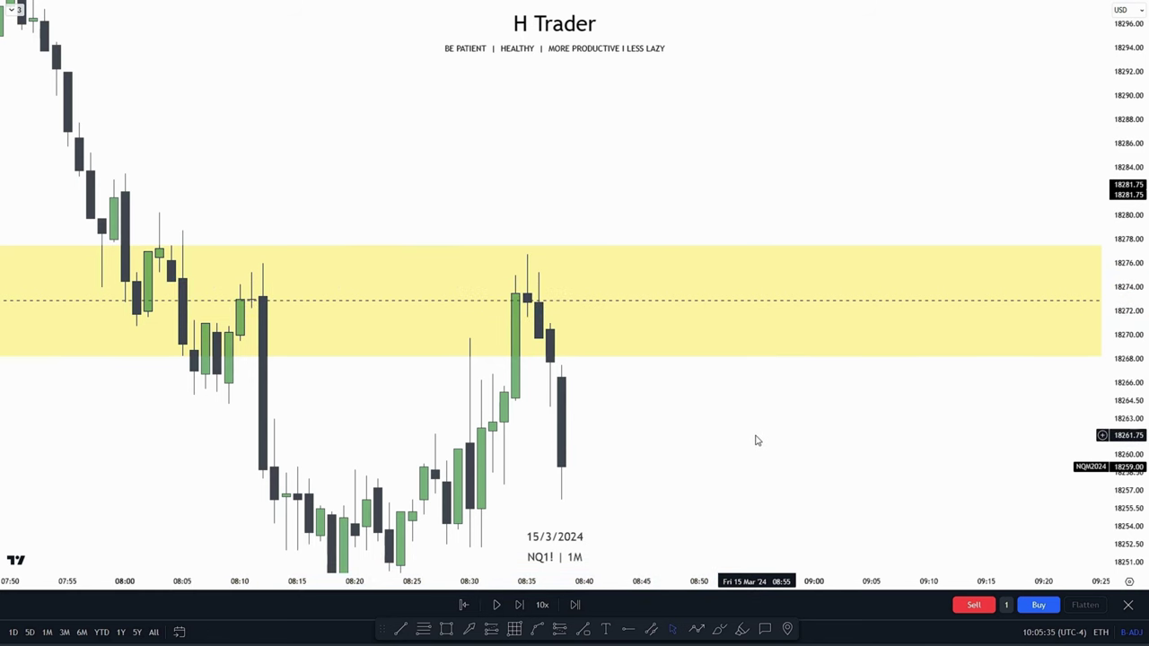
Try a horizontal line at 18276.00 from the 08:12 high to the 08:35 candle and remove it.
{"action": "left_click", "coordinate": [402, 630]}
{"action": "left_click", "coordinate": [263, 267]}
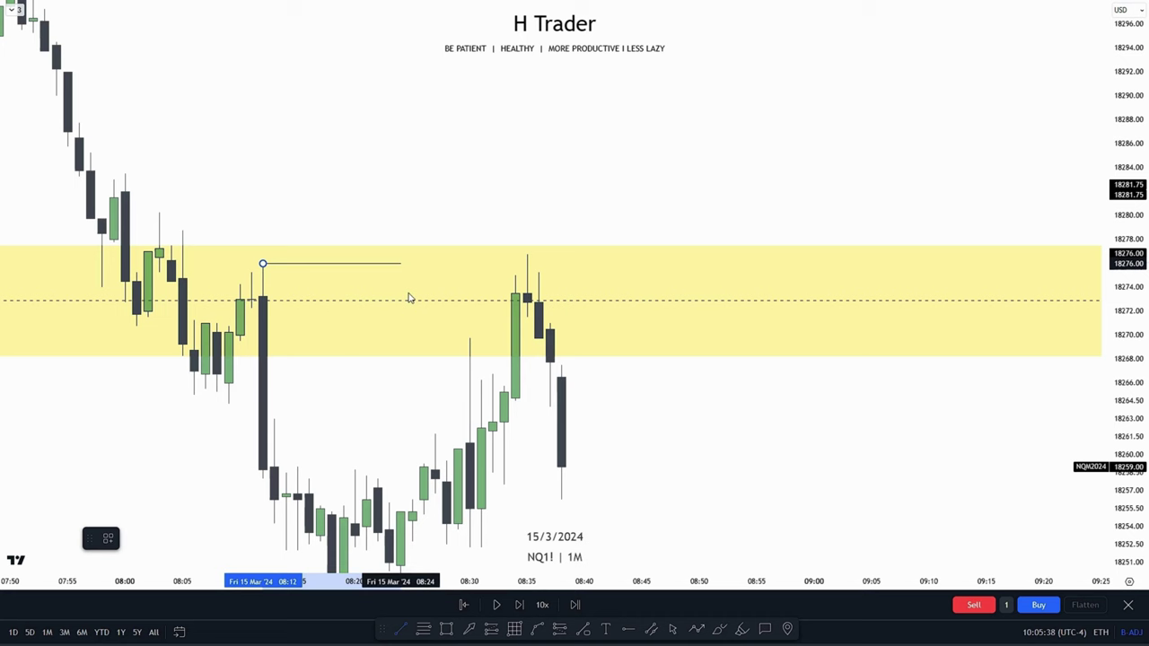
{"action": "left_click", "coordinate": [531, 305]}
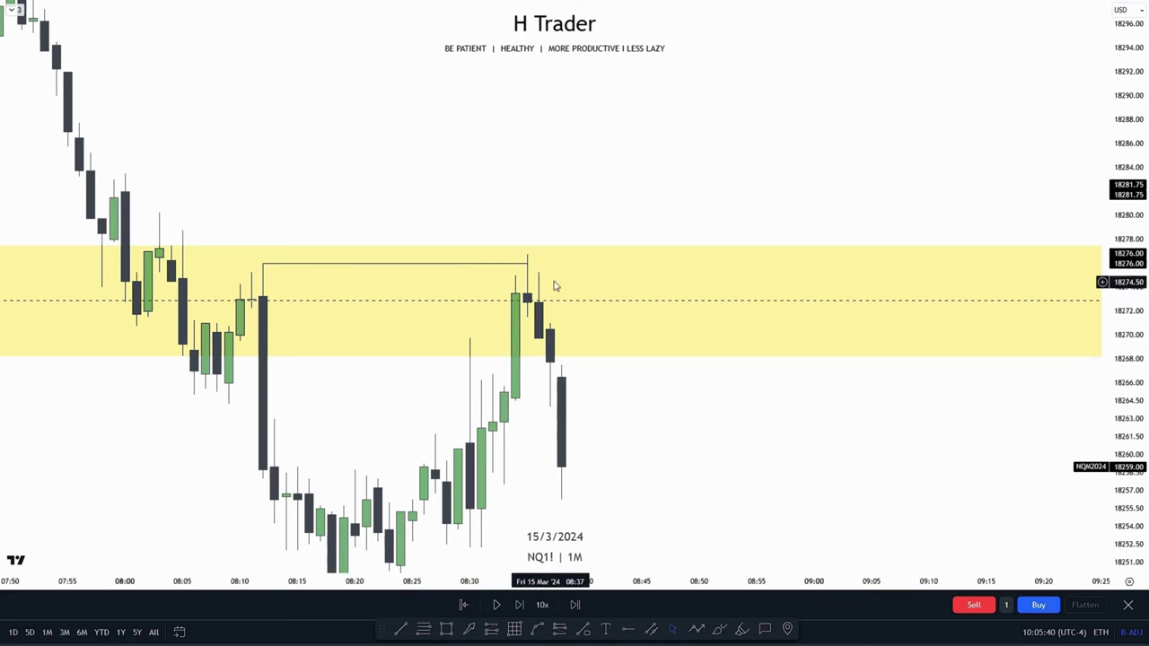
{"action": "left_click", "coordinate": [530, 266]}
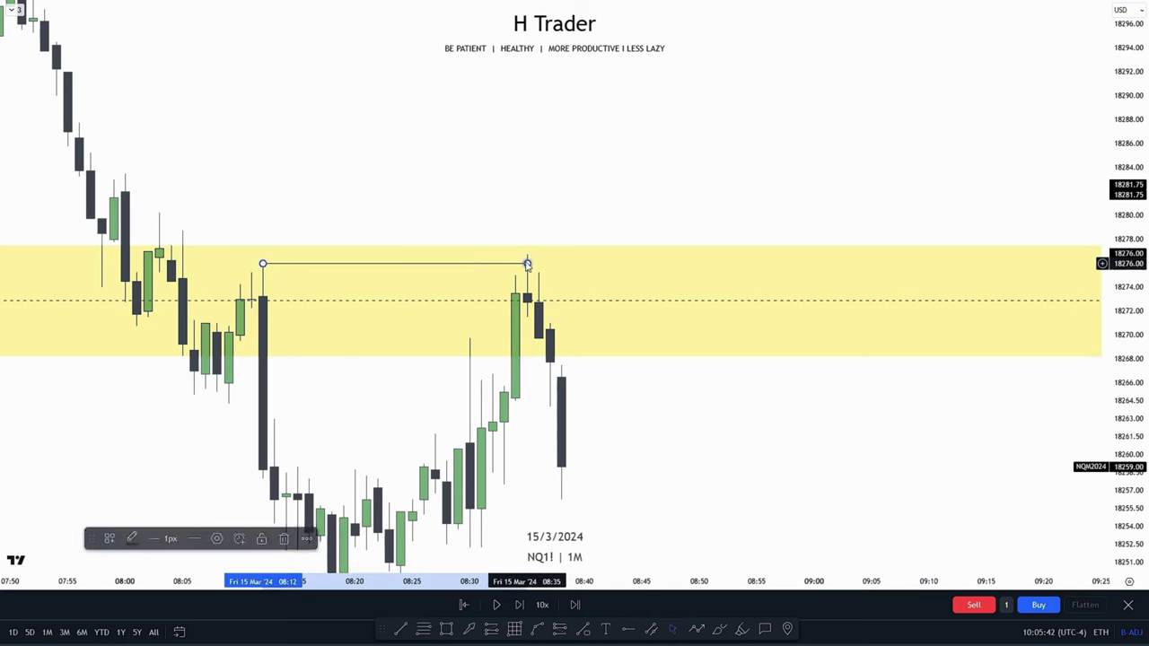
{"action": "key", "text": "Delete"}
Mark the 1-minute gap from about 18271.50 to 18265.75 with a yellow rectangle starting at the 08:33 candle on 15 March.
{"action": "left_click_drag", "start_coordinate": [657, 439], "coordinate": [630, 408]}
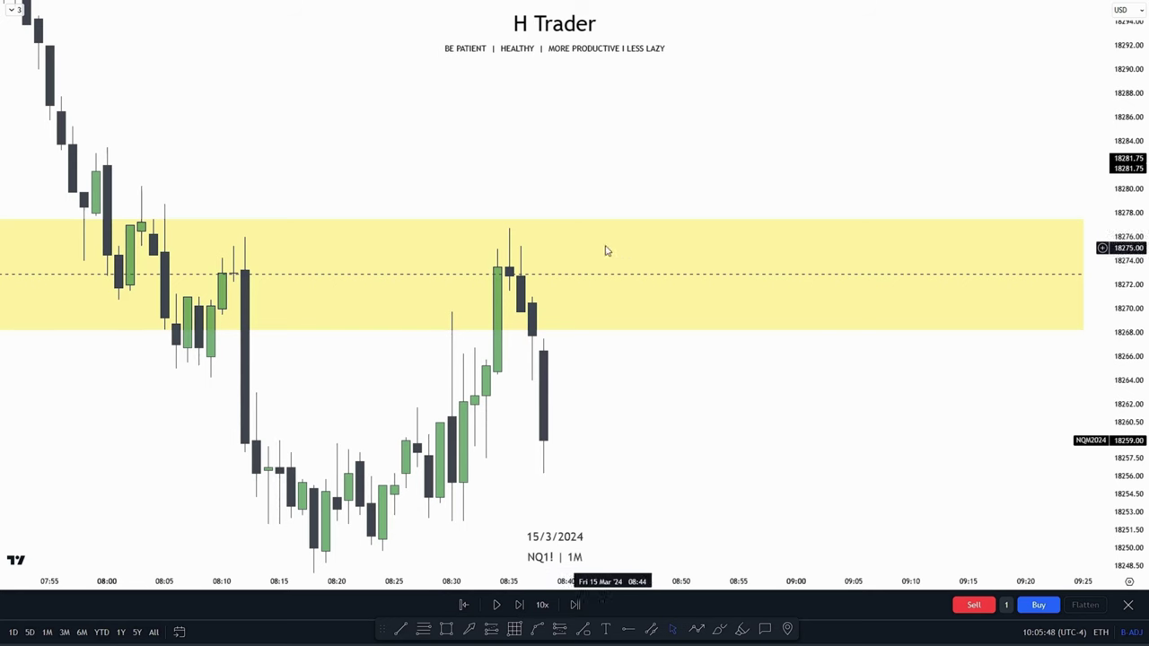
{"action": "left_click_drag", "start_coordinate": [669, 403], "coordinate": [645, 448]}
{"action": "left_click", "coordinate": [447, 630]}
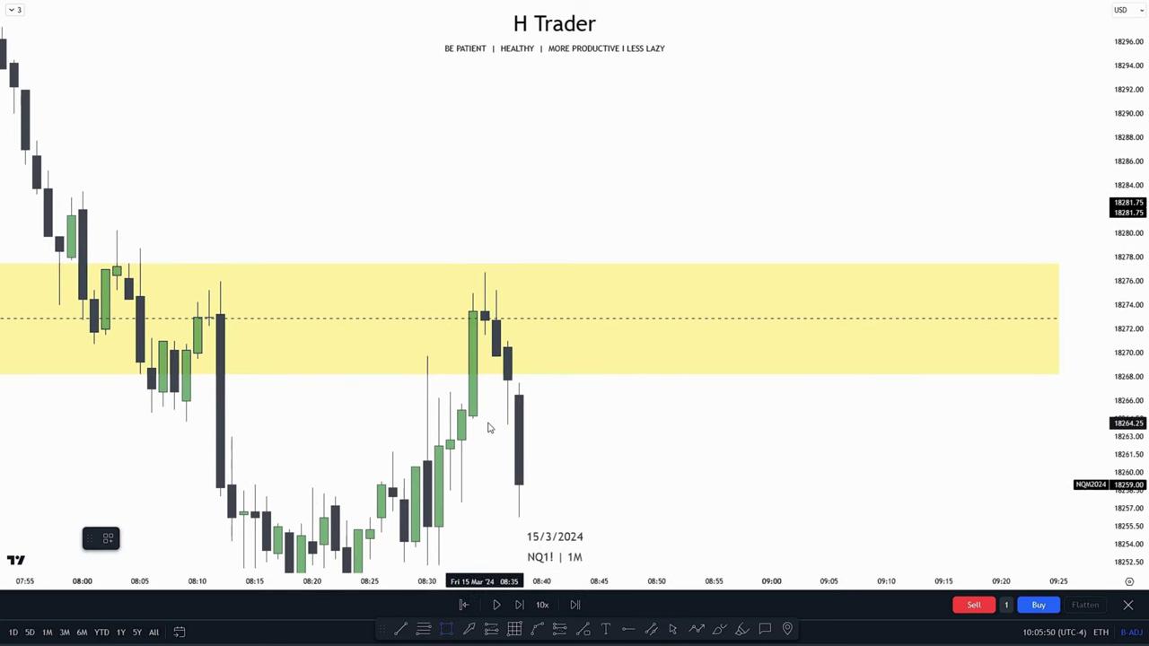
{"action": "mouse_move", "coordinate": [461, 405]}
{"action": "left_mouse_down"}
{"action": "mouse_move", "coordinate": [484, 335]}
{"action": "mouse_move", "coordinate": [704, 369]}
{"action": "left_mouse_up"}
{"action": "left_click", "coordinate": [769, 454]}
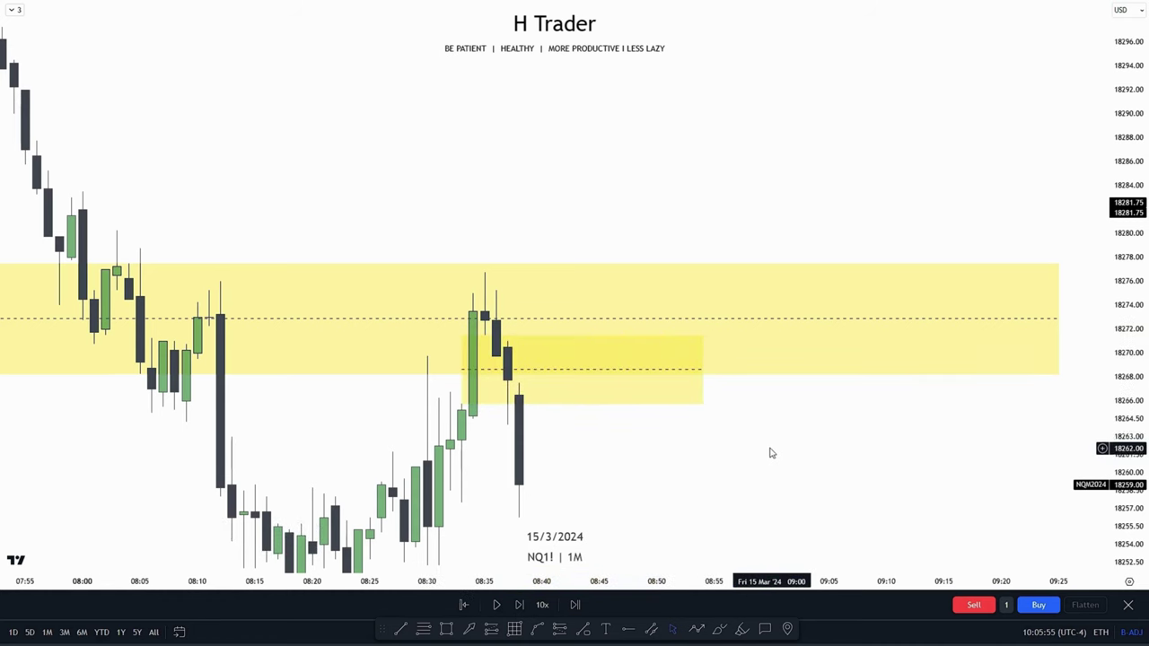
Place a short position on the 08:38 candle with its entry at the 18259.00 close.
{"action": "left_click_drag", "start_coordinate": [769, 454], "coordinate": [794, 410]}
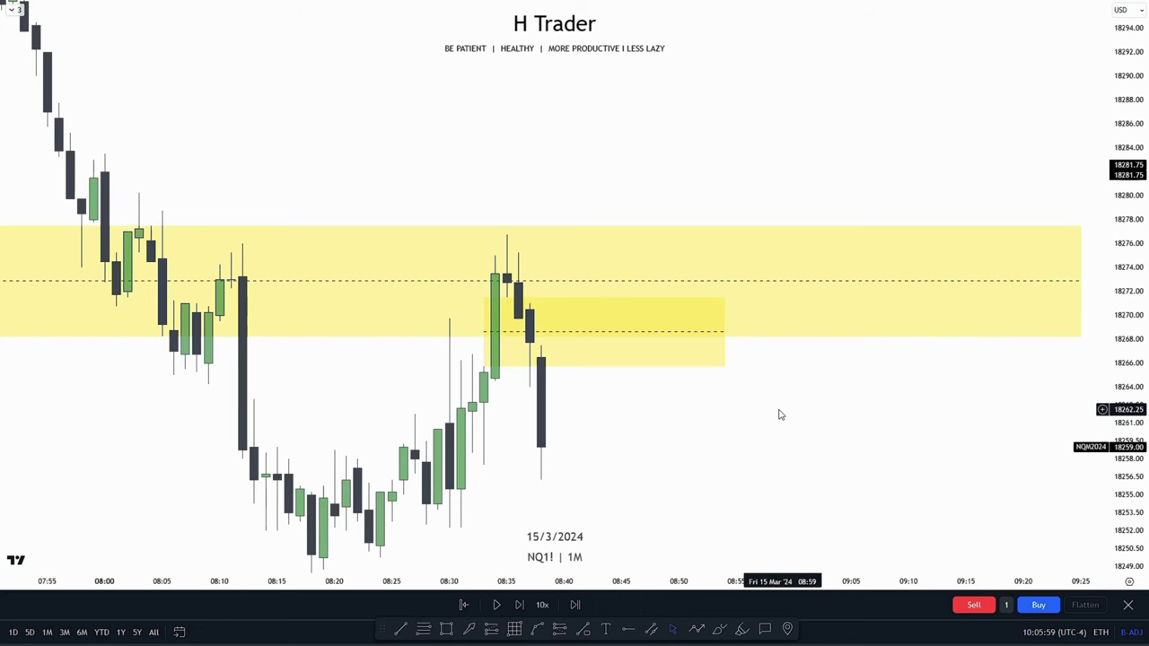
{"action": "left_click_drag", "start_coordinate": [741, 454], "coordinate": [721, 419]}
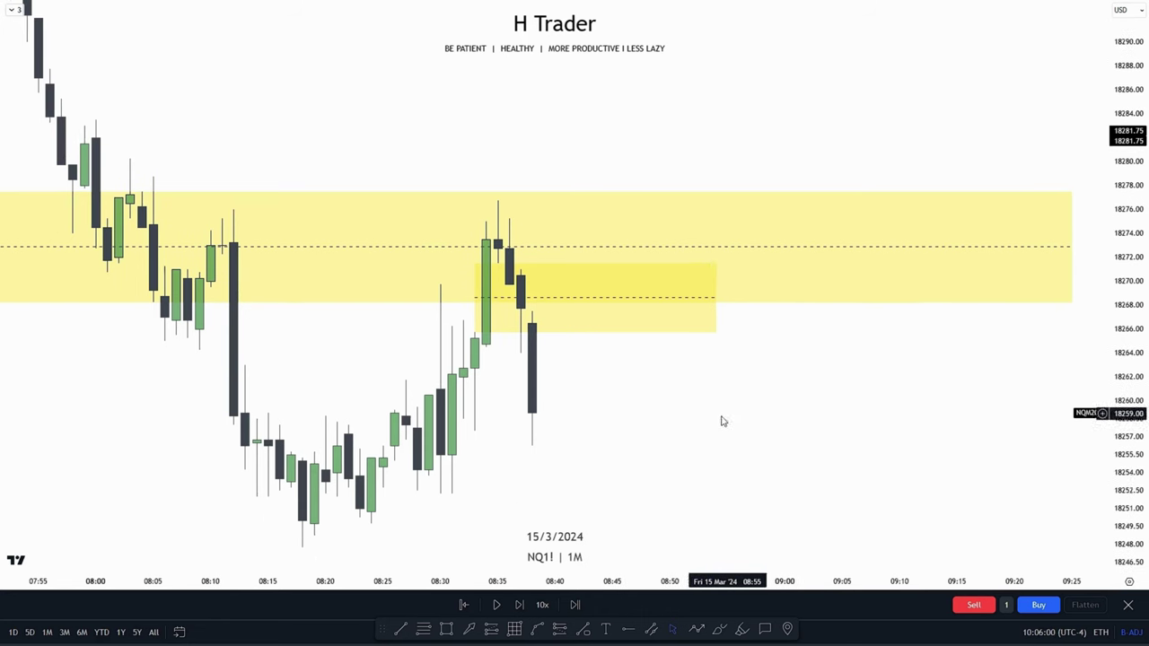
{"action": "left_click", "coordinate": [560, 630]}
{"action": "left_click", "coordinate": [533, 413]}
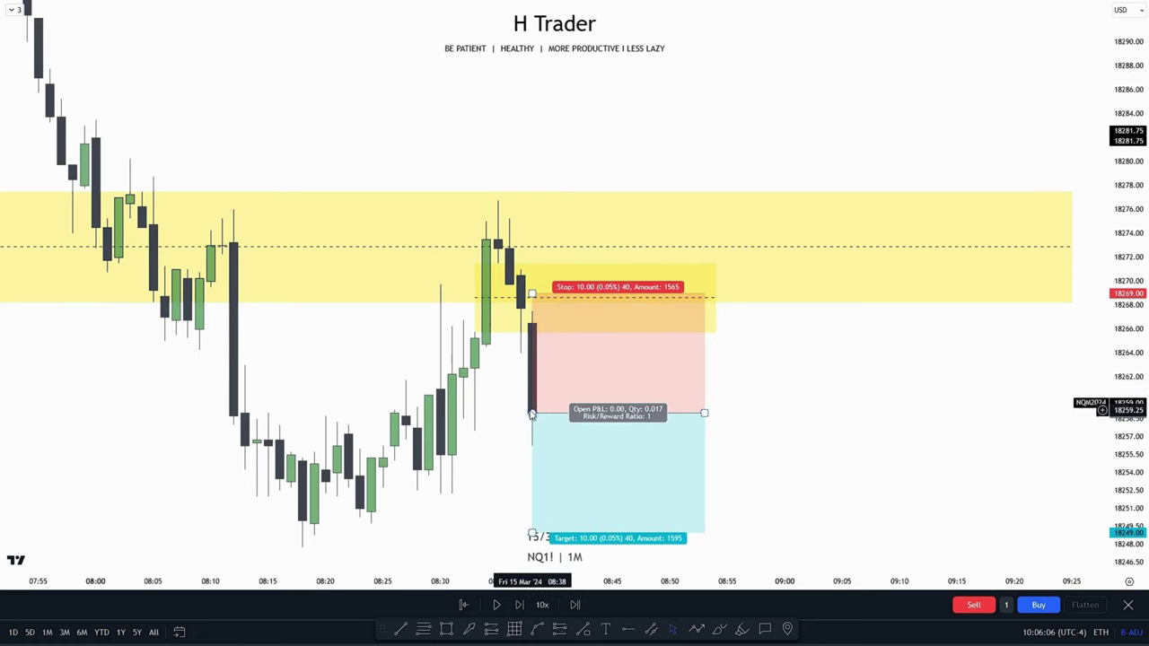
{"action": "mouse_move", "coordinate": [532, 414]}
{"action": "left_mouse_down"}
{"action": "mouse_move", "coordinate": [478, 330]}
{"action": "mouse_move", "coordinate": [531, 415]}
{"action": "left_mouse_up"}
Set the short position's stop to 18273.00 and its target to the 08:18 low at 18247.75.
{"action": "left_click", "coordinate": [849, 337]}
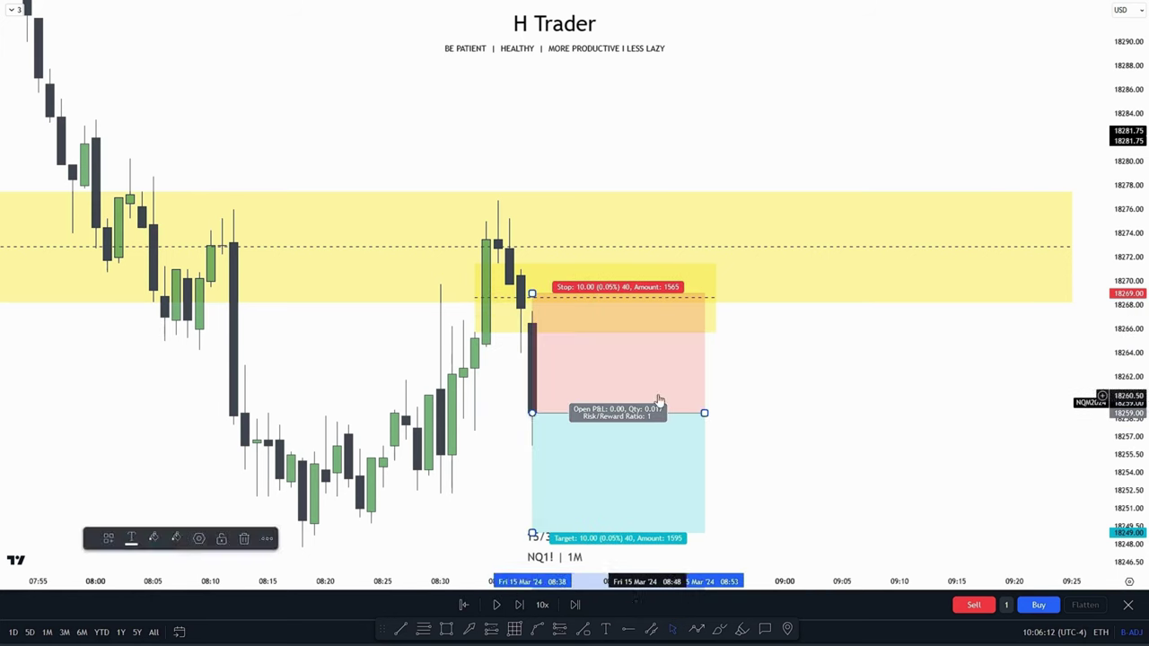
{"action": "left_click", "coordinate": [745, 381]}
{"action": "left_click_drag", "start_coordinate": [532, 295], "coordinate": [531, 245]}
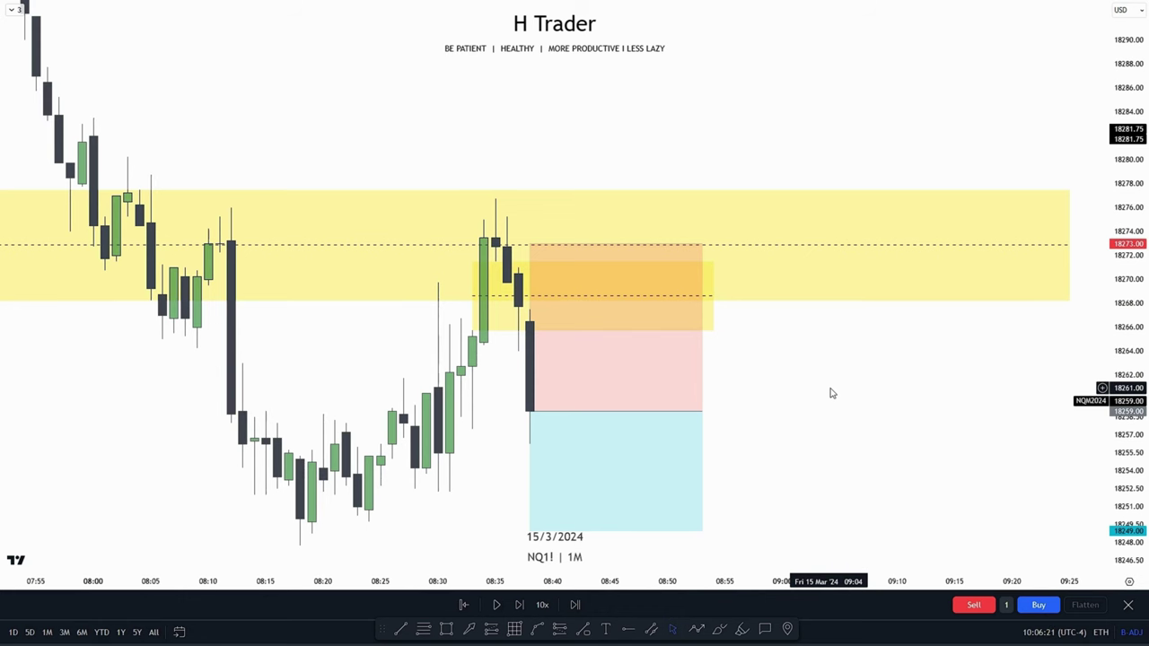
{"action": "left_click_drag", "start_coordinate": [852, 426], "coordinate": [859, 330]}
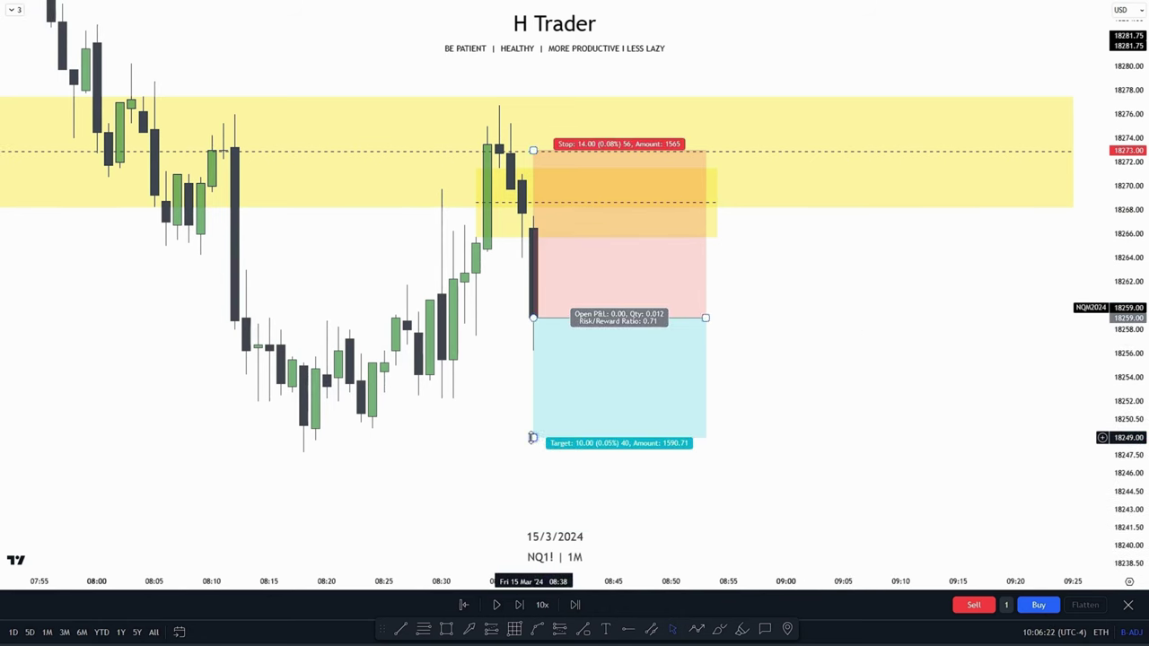
{"action": "left_click_drag", "start_coordinate": [532, 437], "coordinate": [302, 456]}
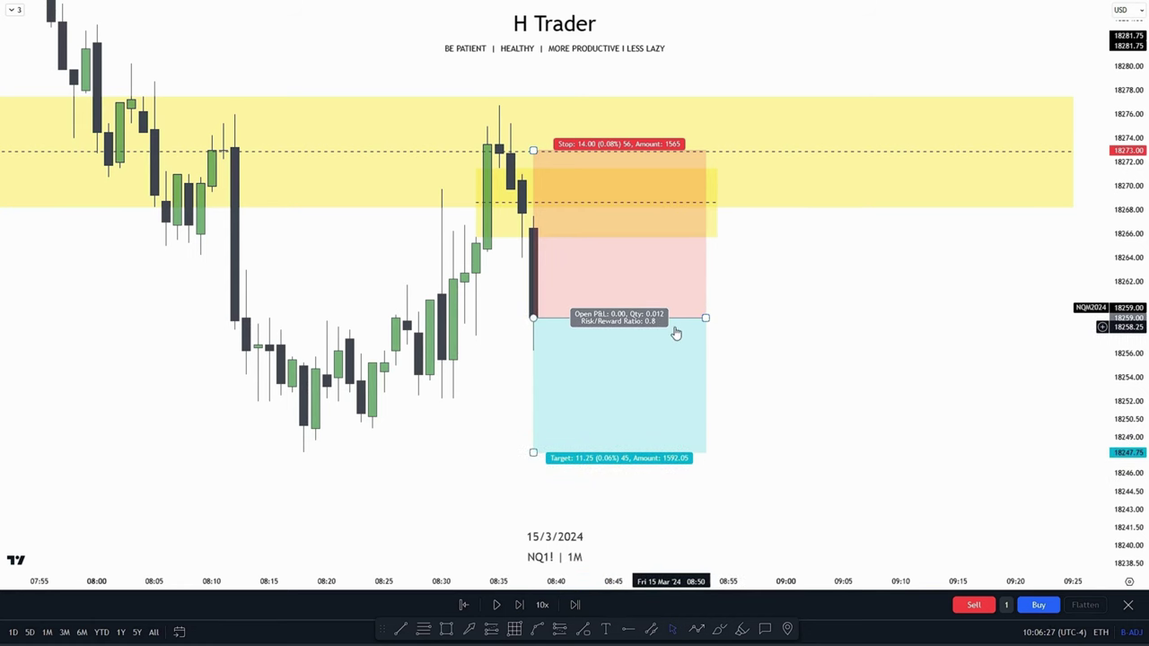
Extend the short position's target to the 04:00 low at 18208.25.
{"action": "left_click_drag", "start_coordinate": [1124, 334], "coordinate": [1124, 434]}
{"action": "scroll", "coordinate": [1033, 440], "scroll_direction": "down", "scroll_amount": 4}
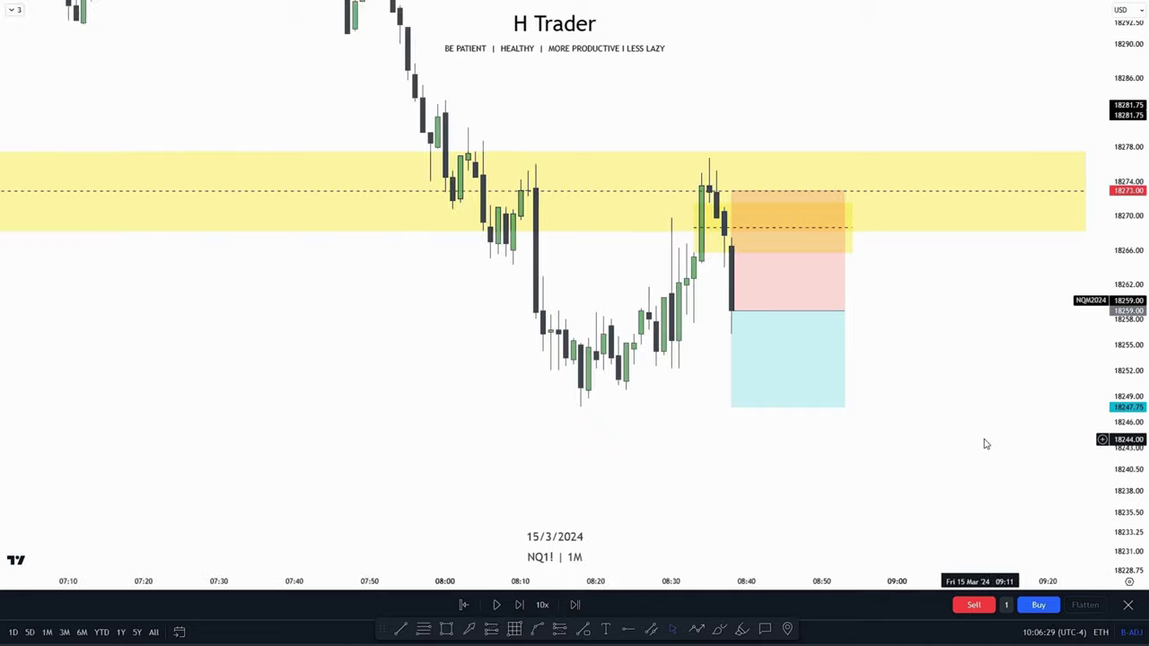
{"action": "left_click_drag", "start_coordinate": [985, 444], "coordinate": [927, 423]}
{"action": "left_click_drag", "start_coordinate": [1115, 310], "coordinate": [1114, 375]}
{"action": "scroll", "coordinate": [944, 436], "scroll_direction": "down", "scroll_amount": 5}
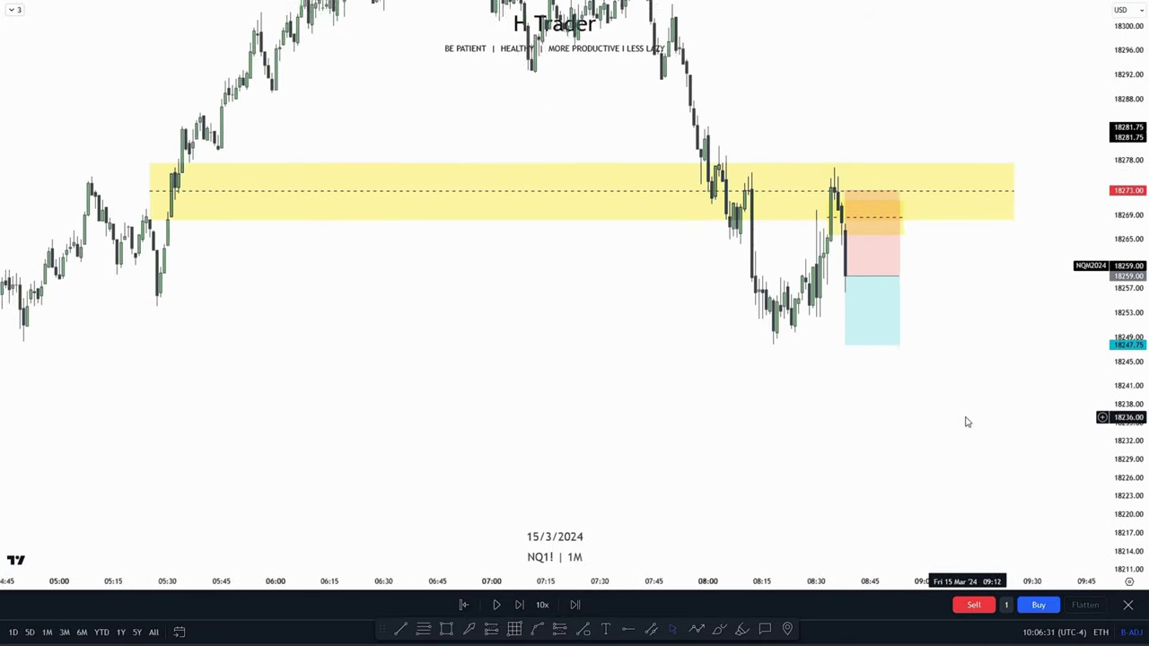
{"action": "scroll", "coordinate": [894, 377], "scroll_direction": "down", "scroll_amount": 3}
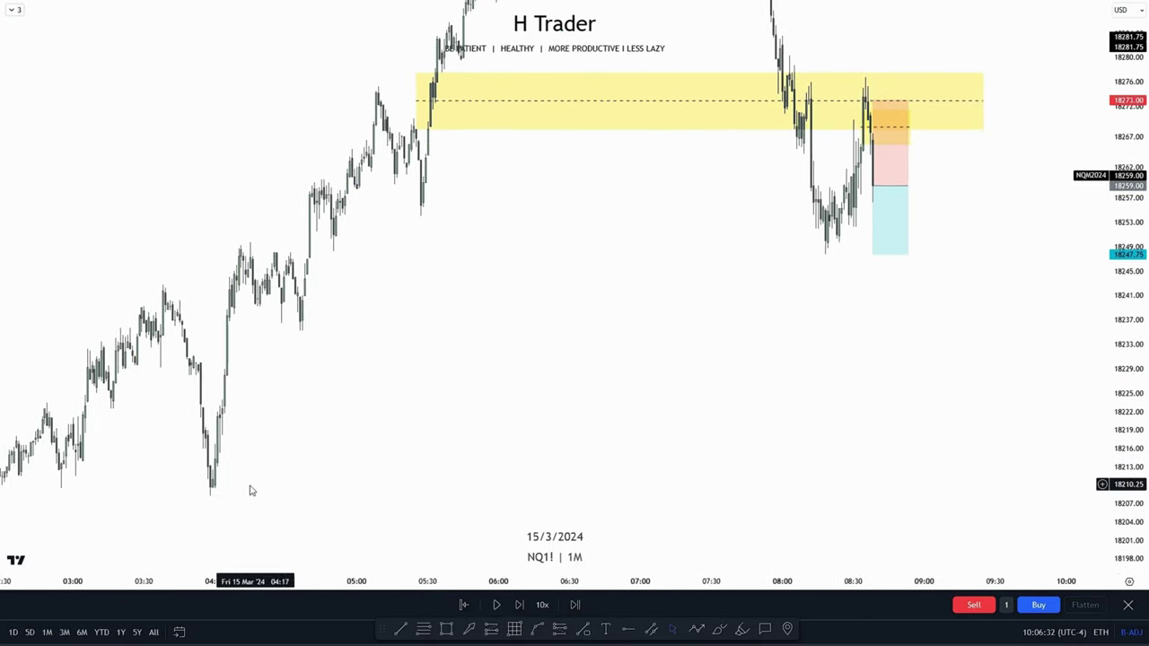
{"action": "mouse_move", "coordinate": [898, 248]}
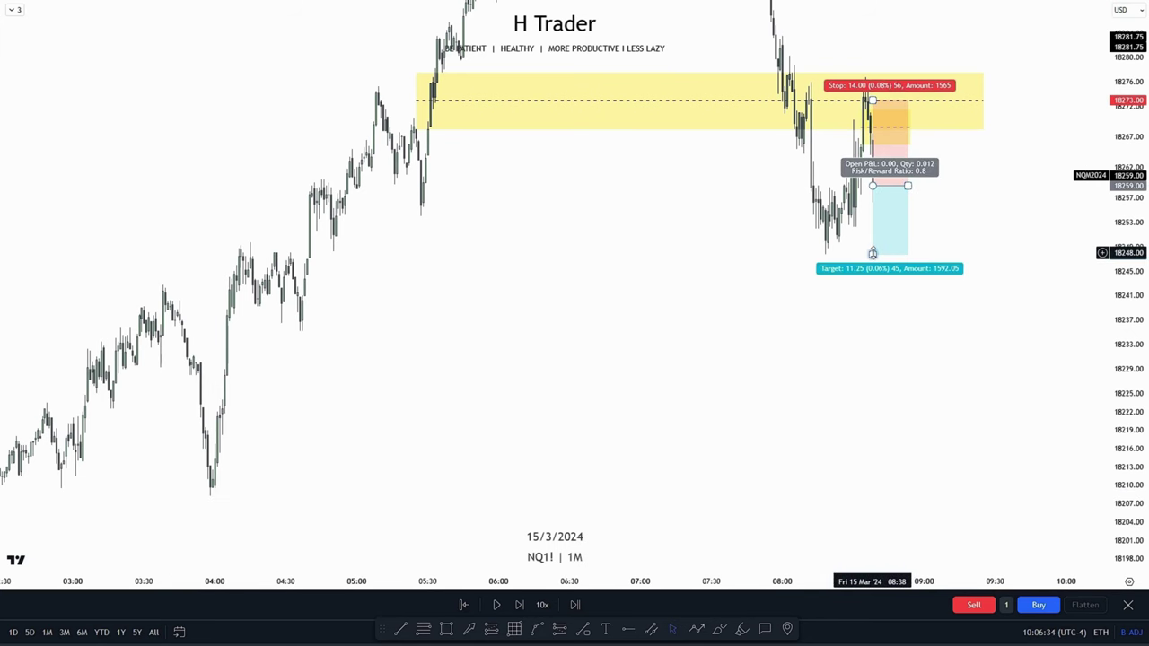
{"action": "mouse_move", "coordinate": [871, 253]}
{"action": "left_mouse_down"}
{"action": "mouse_move", "coordinate": [769, 341]}
{"action": "mouse_move", "coordinate": [308, 506]}
{"action": "mouse_move", "coordinate": [212, 506]}
{"action": "left_mouse_up"}
Examine the distance from the short position's entry and target down to the line at 18076.25.
{"action": "left_click_drag", "start_coordinate": [611, 374], "coordinate": [599, 422]}
{"action": "scroll", "coordinate": [676, 399], "scroll_direction": "up", "scroll_amount": 4}
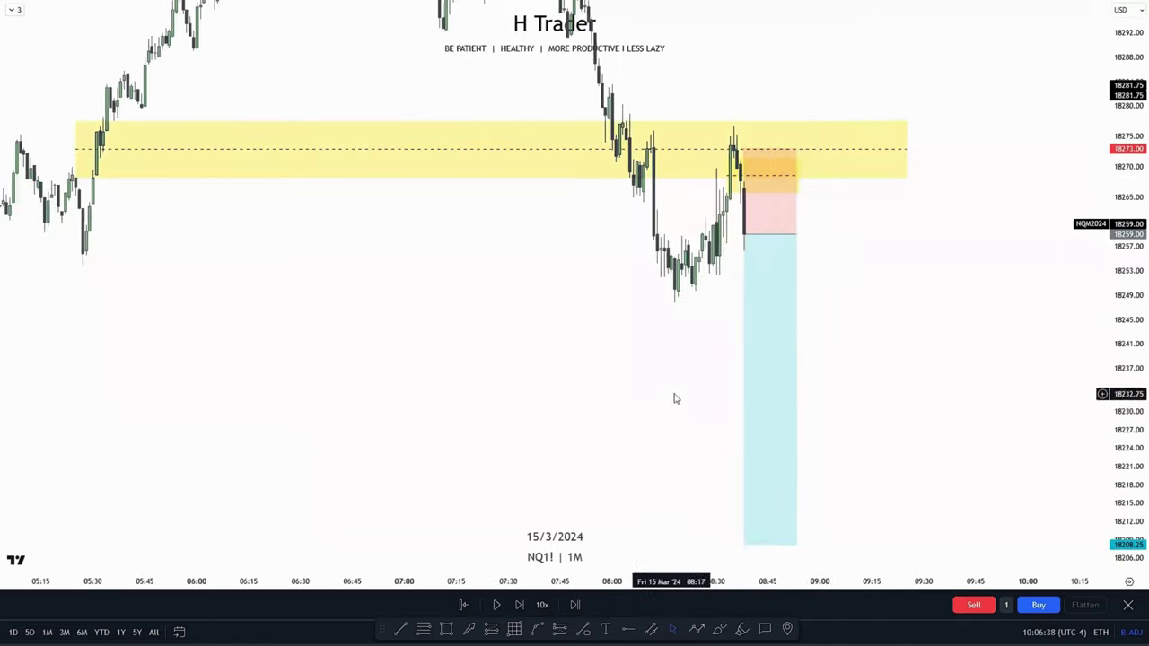
{"action": "scroll", "coordinate": [676, 399], "scroll_direction": "up", "scroll_amount": 2}
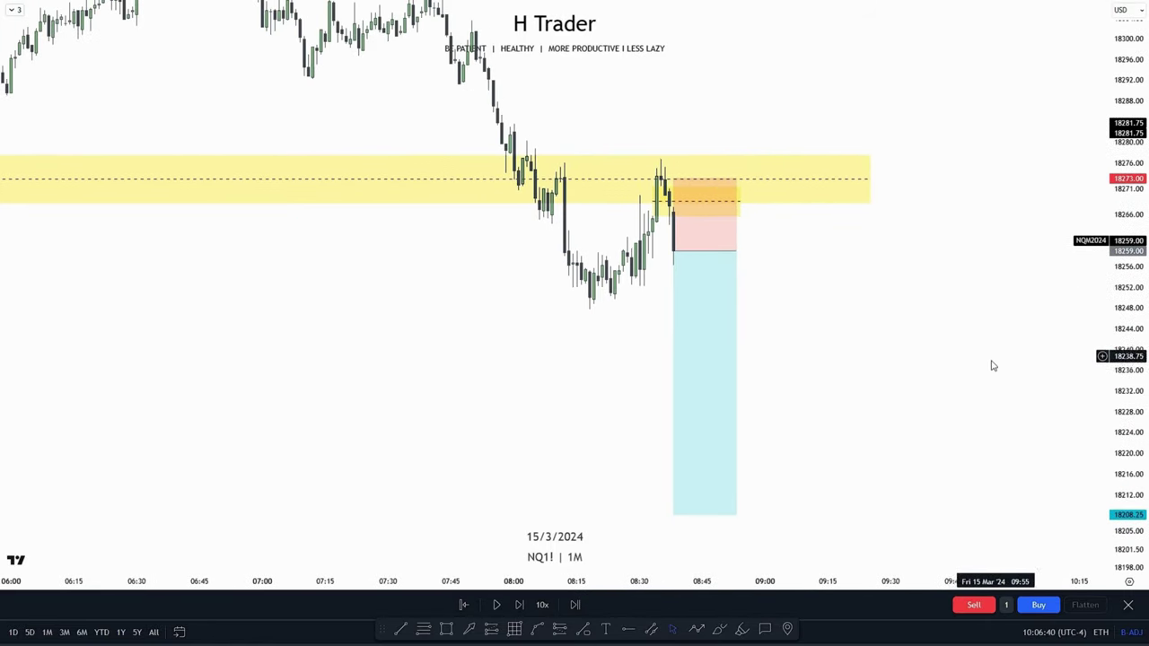
{"action": "left_click_drag", "start_coordinate": [956, 379], "coordinate": [886, 374]}
{"action": "left_click_drag", "start_coordinate": [1127, 359], "coordinate": [1127, 445]}
{"action": "scroll", "coordinate": [974, 433], "scroll_direction": "down", "scroll_amount": 3}
{"action": "left_click_drag", "start_coordinate": [974, 433], "coordinate": [827, 227]}
{"action": "scroll", "coordinate": [827, 227], "scroll_direction": "down", "scroll_amount": 2}
{"action": "left_click_drag", "start_coordinate": [1137, 216], "coordinate": [1136, 356]}
{"action": "left_click_drag", "start_coordinate": [991, 405], "coordinate": [935, 283]}
{"action": "left_click_drag", "start_coordinate": [1137, 229], "coordinate": [1137, 254]}
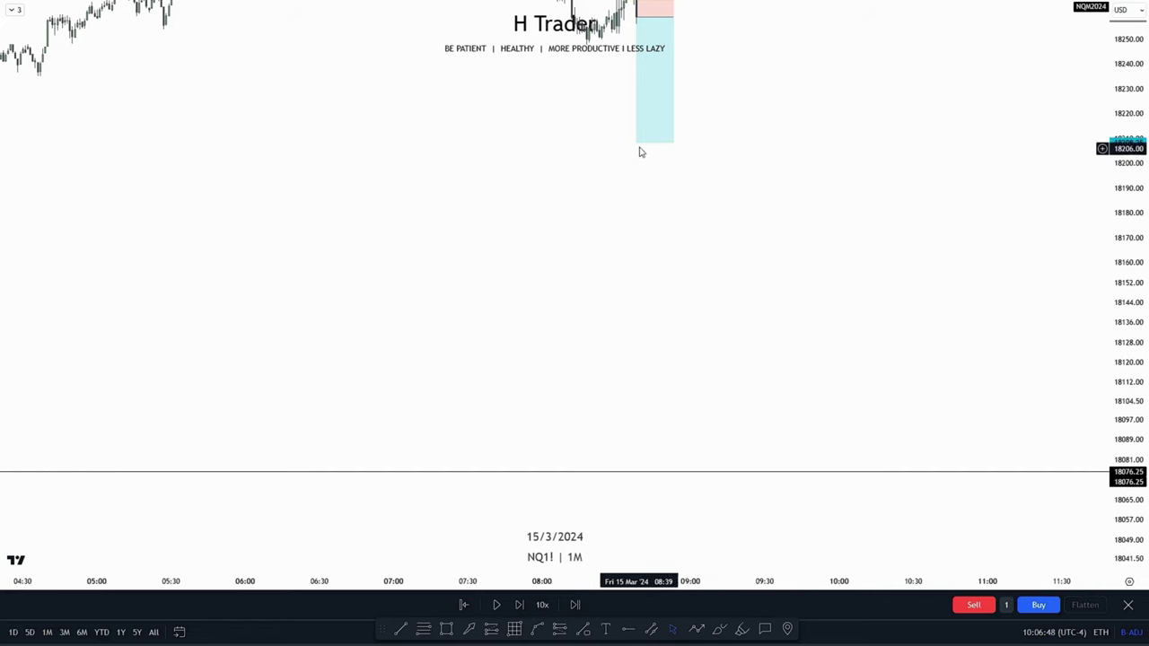
{"action": "left_click_drag", "start_coordinate": [801, 164], "coordinate": [808, 213]}
{"action": "left_click_drag", "start_coordinate": [713, 456], "coordinate": [710, 391]}
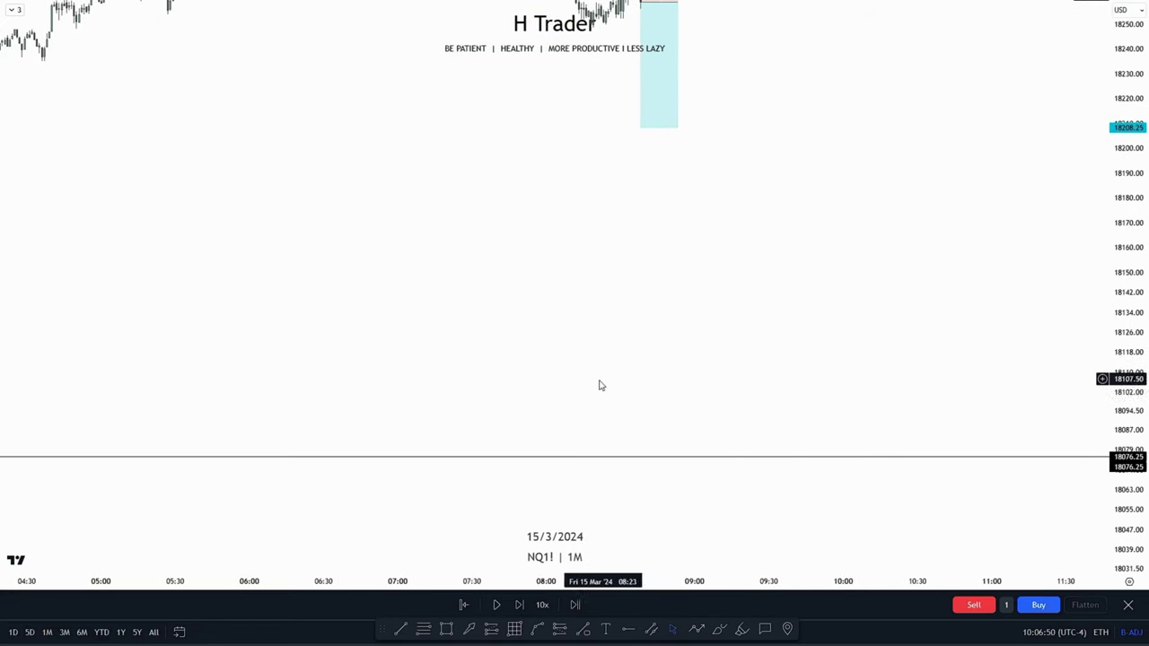
{"action": "left_click_drag", "start_coordinate": [760, 303], "coordinate": [746, 498]}
{"action": "left_click_drag", "start_coordinate": [1119, 357], "coordinate": [1109, 199]}
{"action": "left_click_drag", "start_coordinate": [903, 260], "coordinate": [996, 415]}
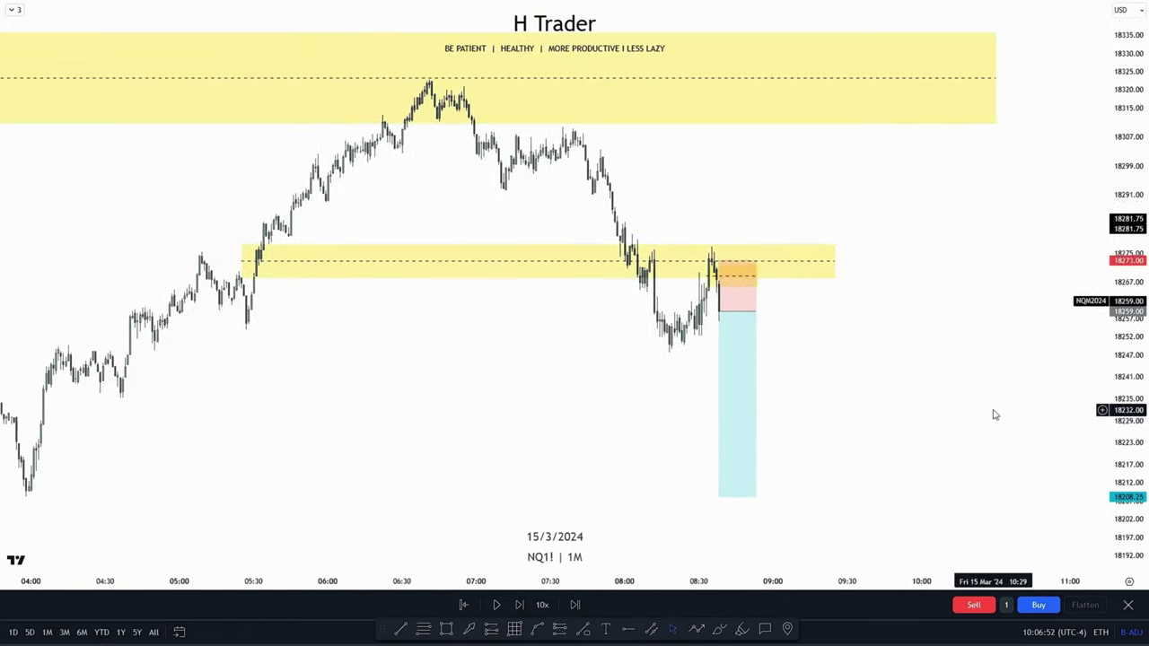
Run the bar replay until price trades through the 18208.25 target and pause it around 09:25.
{"action": "left_click_drag", "start_coordinate": [880, 382], "coordinate": [869, 365]}
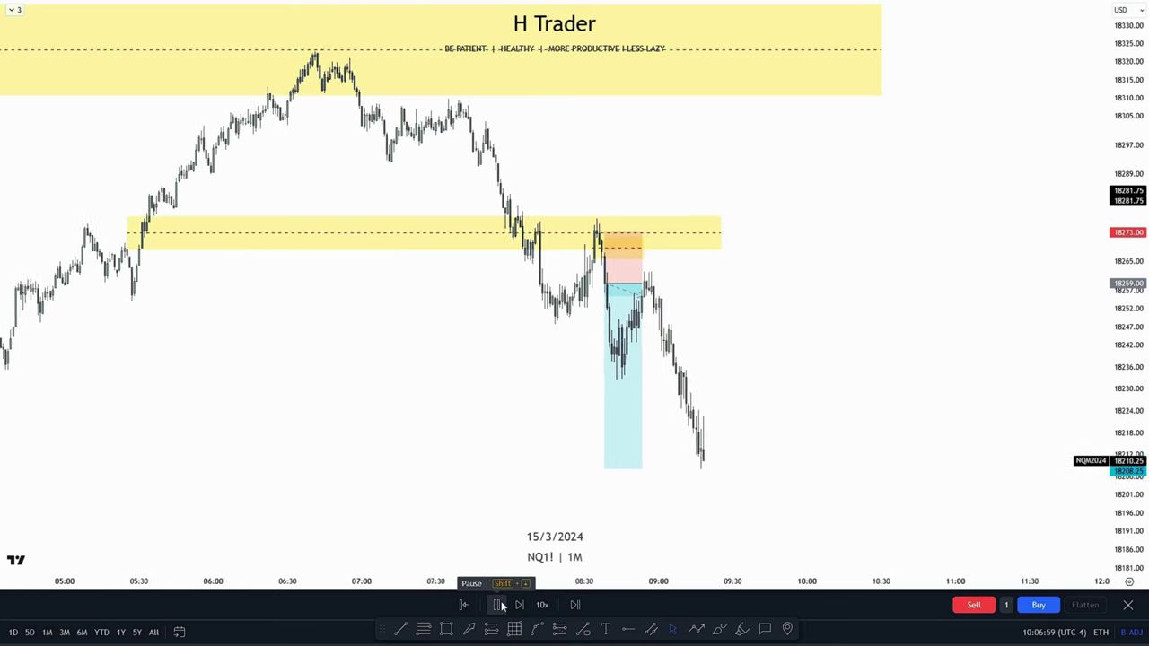
{"action": "left_click", "coordinate": [501, 603]}
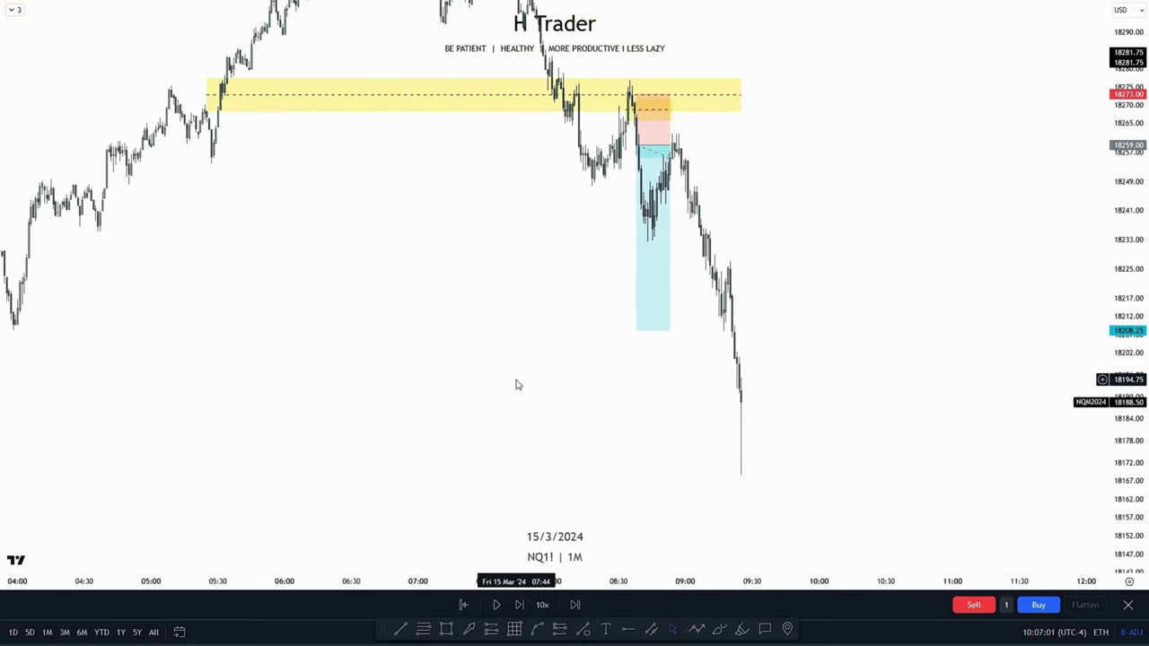
{"action": "scroll", "coordinate": [516, 381], "scroll_direction": "down", "scroll_amount": 1}
{"action": "left_click_drag", "start_coordinate": [530, 382], "coordinate": [509, 405]}
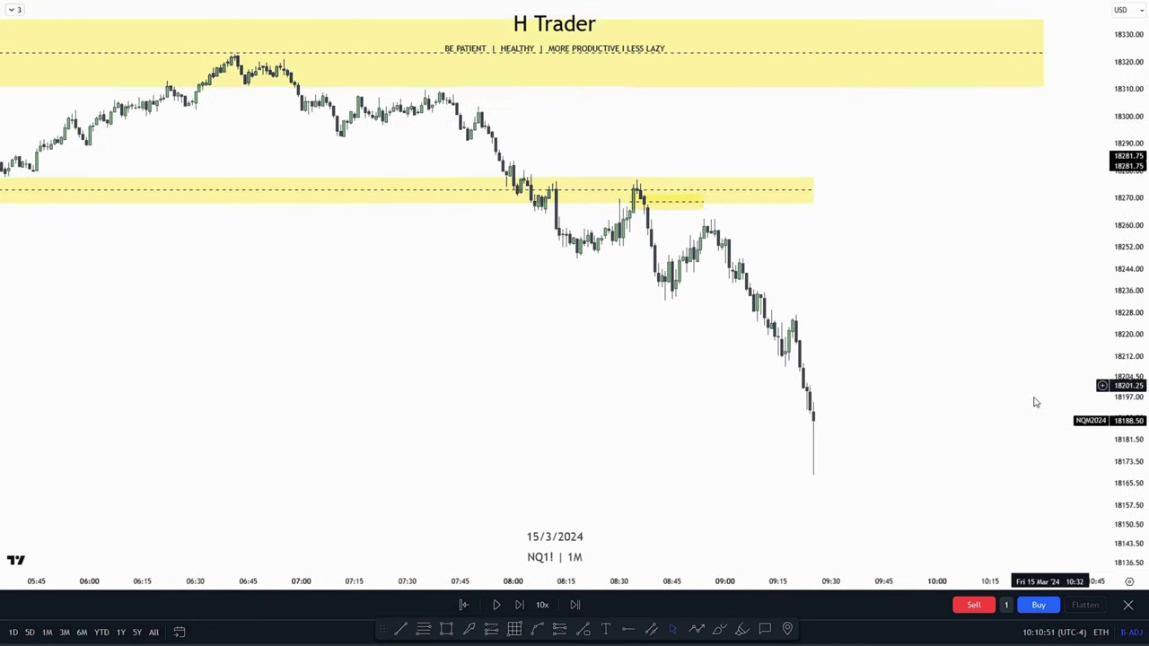
Resume the bar replay until price reaches the line at 18076.25, and pause it shortly before 10:00.
{"action": "scroll", "coordinate": [1032, 403], "scroll_direction": "down", "scroll_amount": 3}
{"action": "left_click_drag", "start_coordinate": [952, 443], "coordinate": [779, 296]}
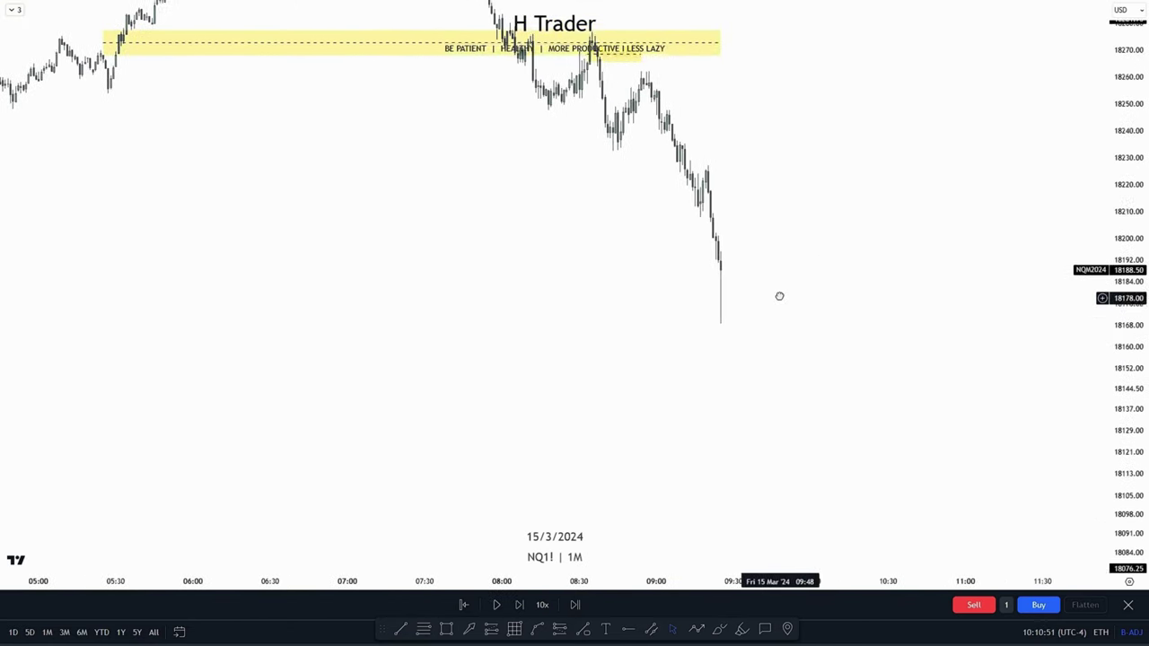
{"action": "left_click_drag", "start_coordinate": [1127, 261], "coordinate": [1127, 381]}
{"action": "left_click_drag", "start_coordinate": [836, 429], "coordinate": [765, 423]}
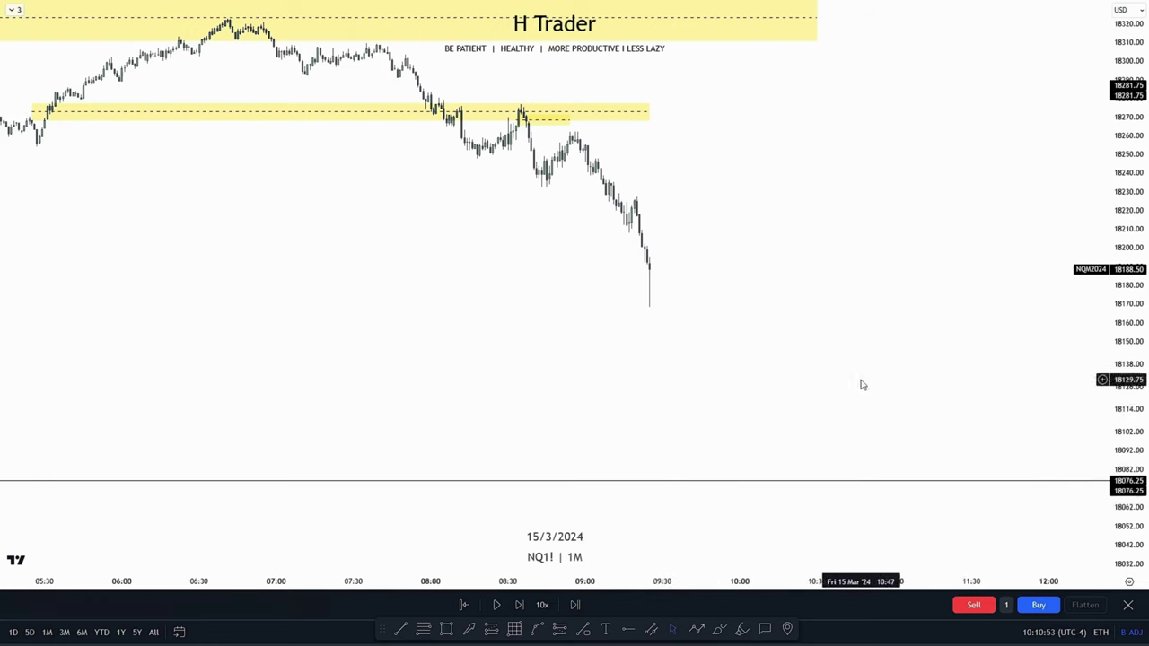
{"action": "left_click", "coordinate": [496, 608]}
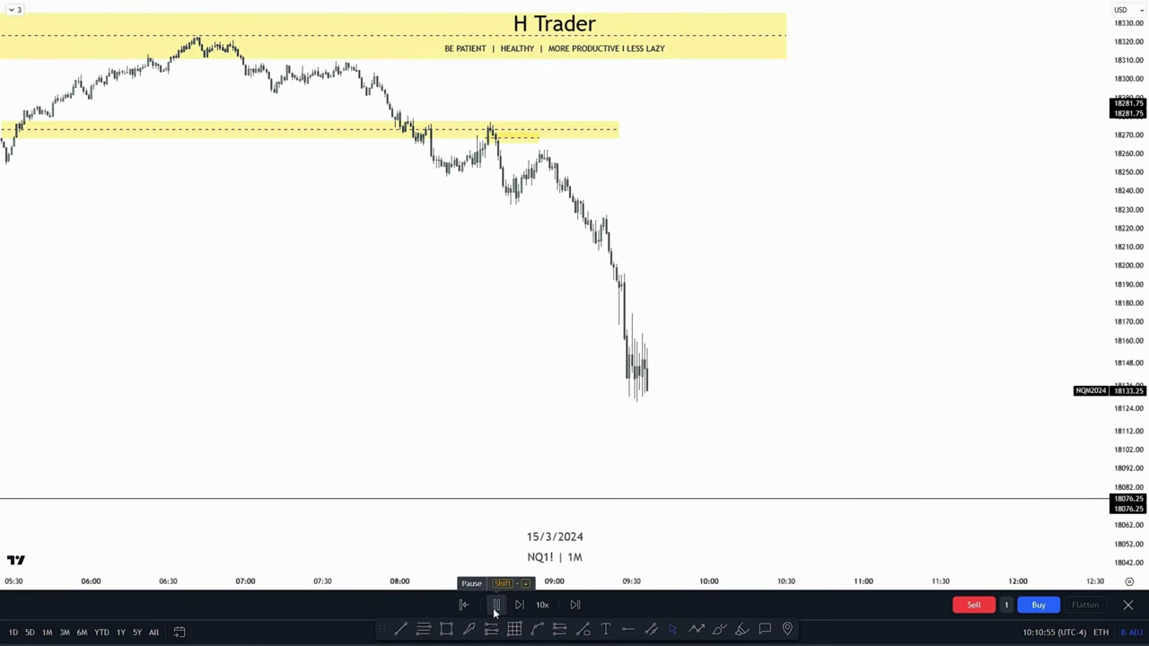
{"action": "left_click", "coordinate": [496, 606]}
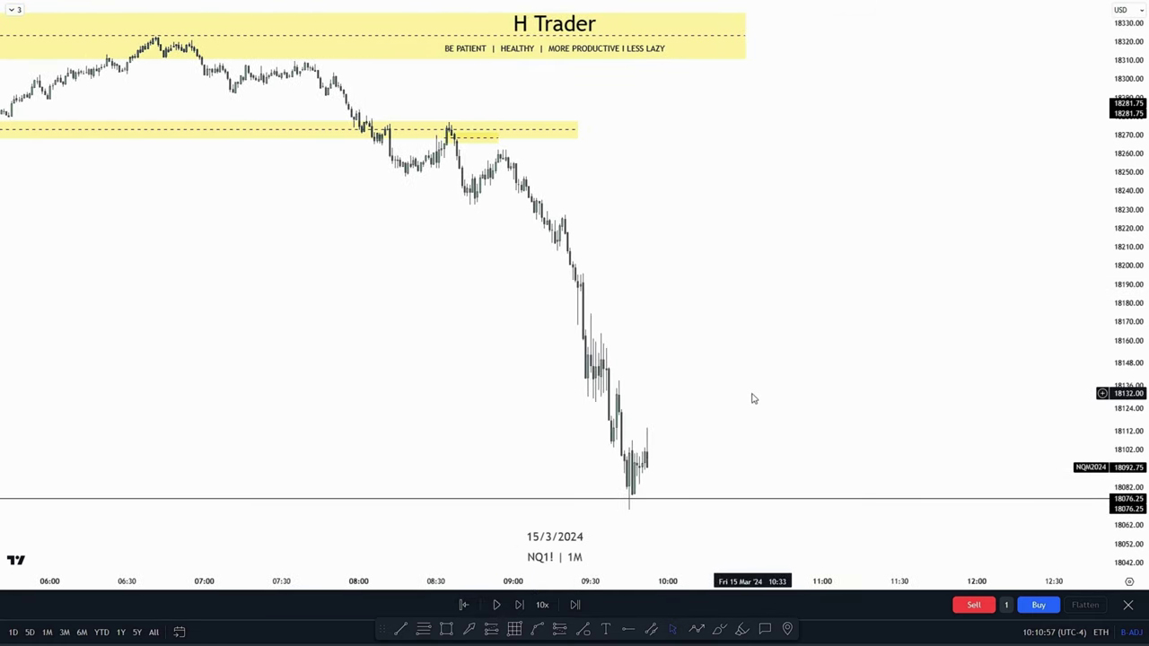
{"action": "left_click_drag", "start_coordinate": [1137, 408], "coordinate": [1135, 365]}
{"action": "left_click_drag", "start_coordinate": [833, 392], "coordinate": [870, 360]}
{"action": "left_click_drag", "start_coordinate": [828, 373], "coordinate": [826, 336]}
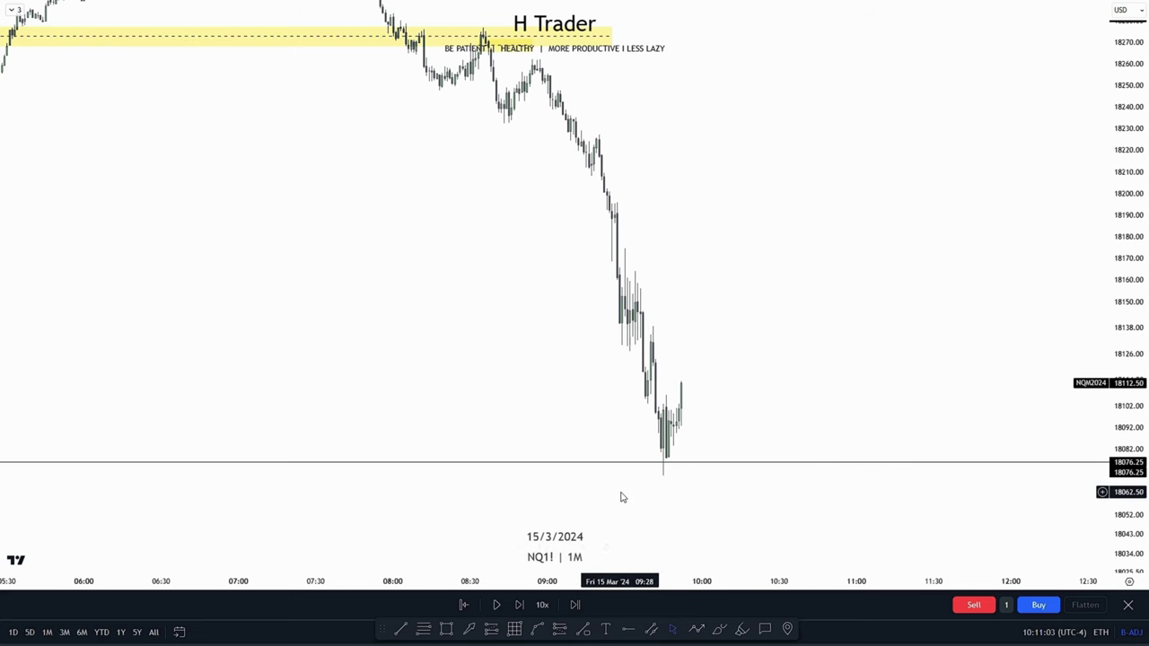
{"action": "left_click_drag", "start_coordinate": [581, 391], "coordinate": [581, 442]}
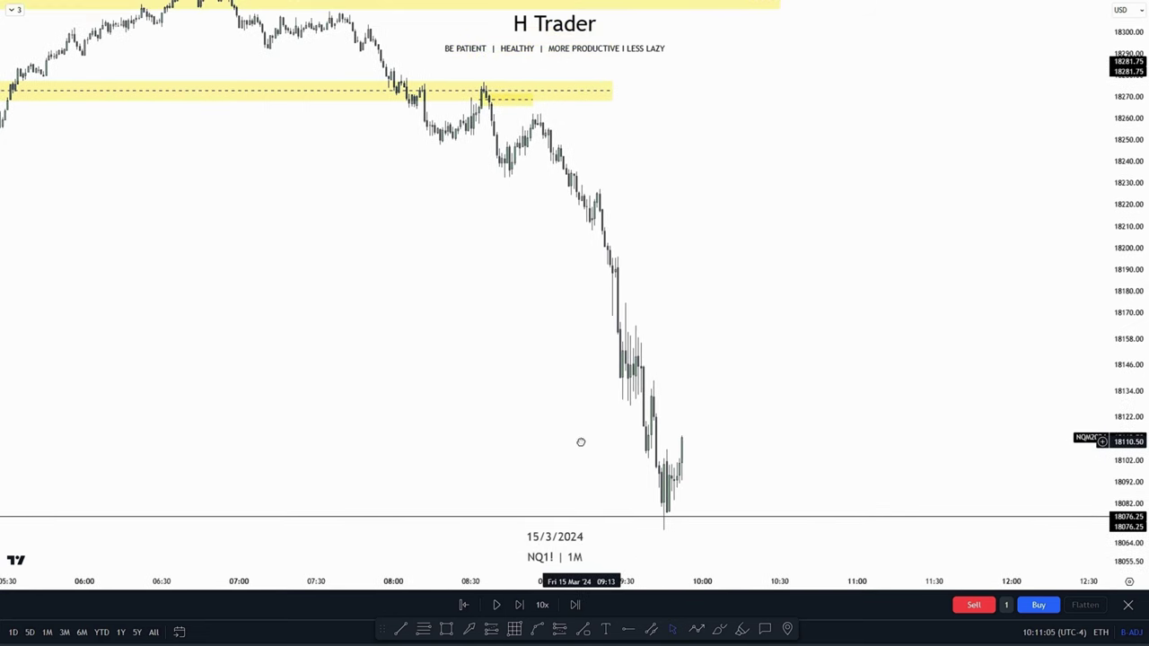